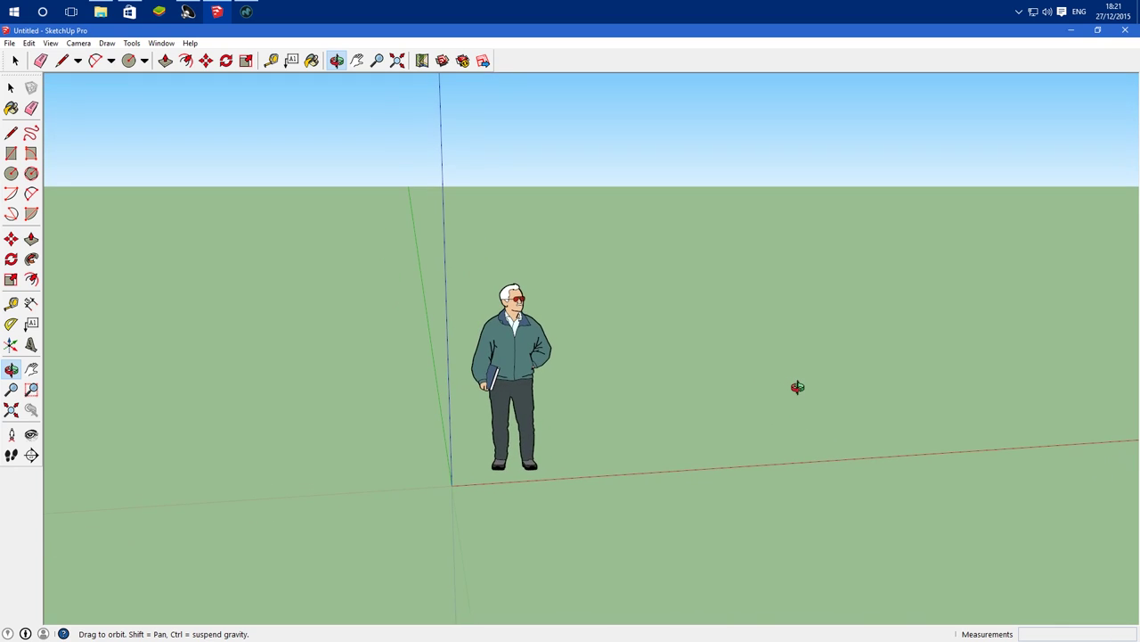
Step: Start a file import and browse on drive D: to the 20151221 CURSO ARCHVIZ project folder
{"action": "key", "text": "space"}
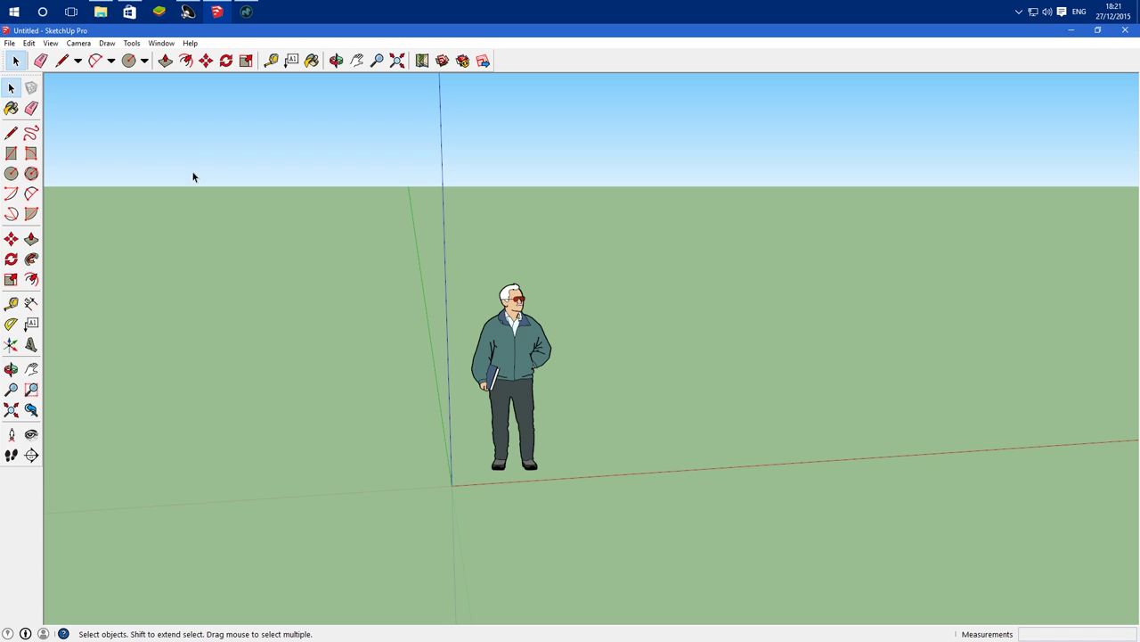
{"action": "left_click", "coordinate": [10, 44]}
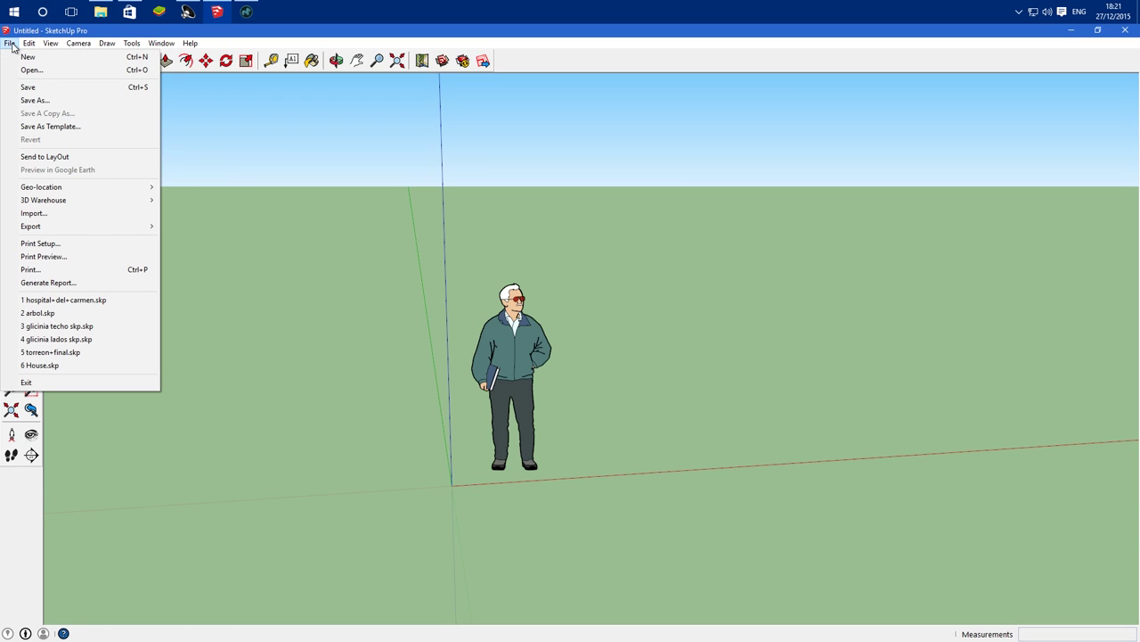
{"action": "left_click", "coordinate": [141, 216]}
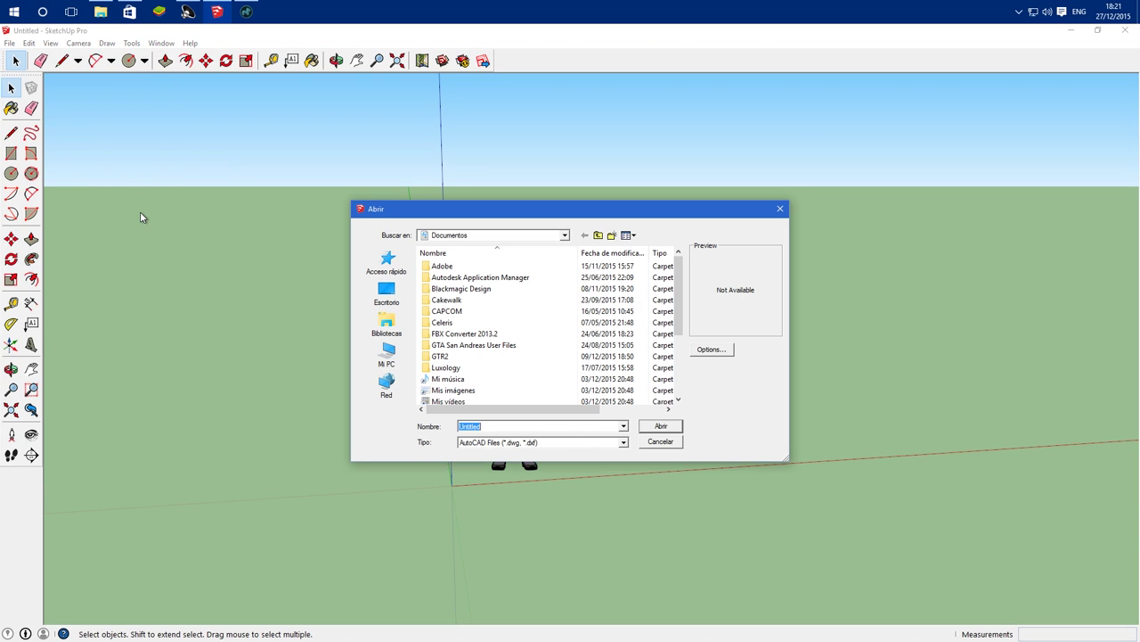
{"action": "left_click", "coordinate": [388, 357]}
{"action": "left_click_drag", "start_coordinate": [677, 306], "coordinate": [683, 358]}
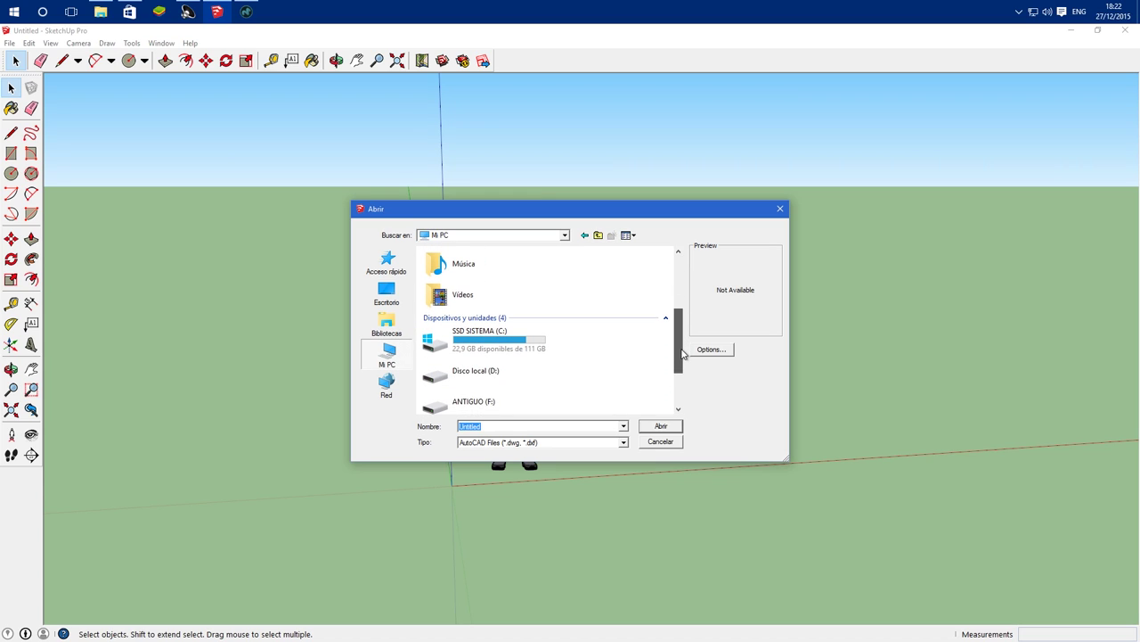
{"action": "double_click", "coordinate": [524, 359]}
{"action": "double_click", "coordinate": [463, 330]}
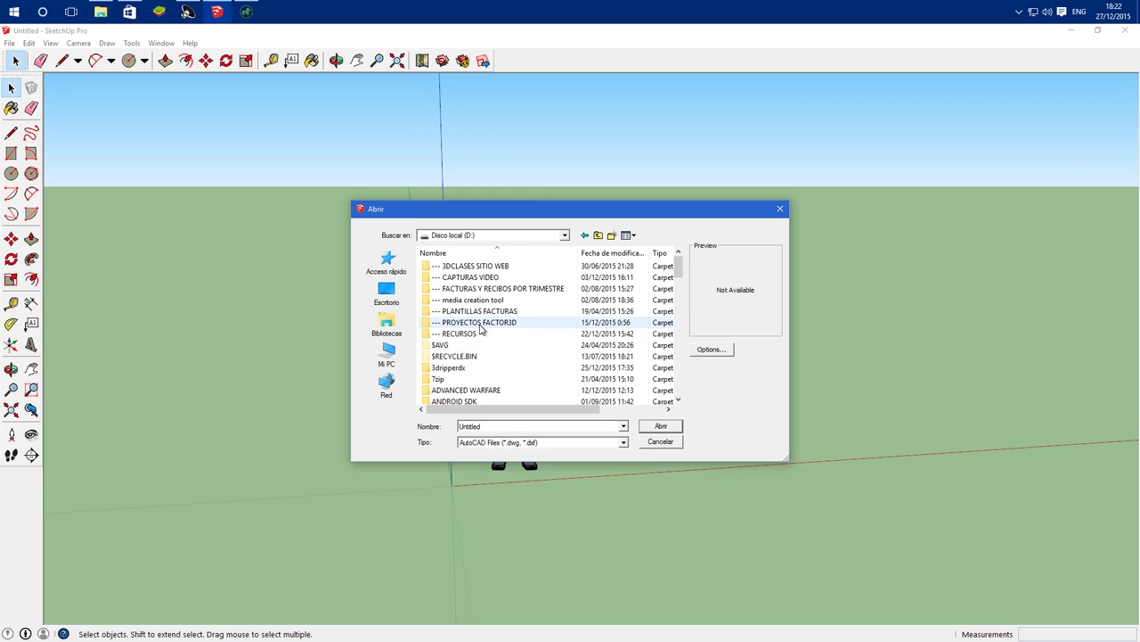
{"action": "double_click", "coordinate": [456, 277]}
{"action": "scroll", "coordinate": [490, 352], "scroll_direction": "down", "scroll_amount": 5}
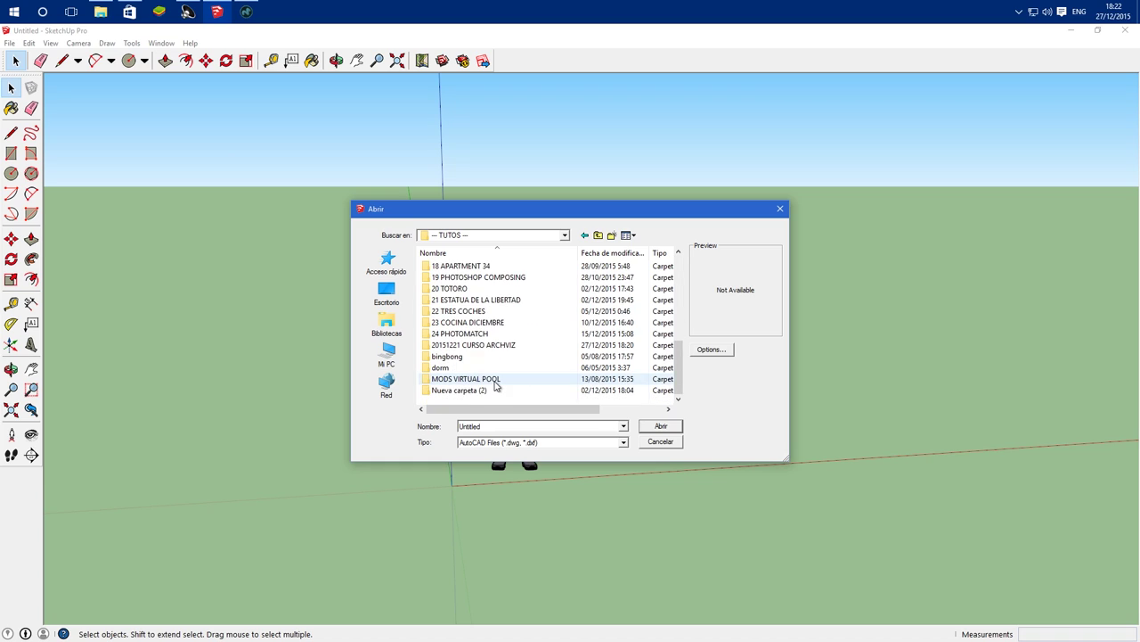
{"action": "double_click", "coordinate": [481, 345]}
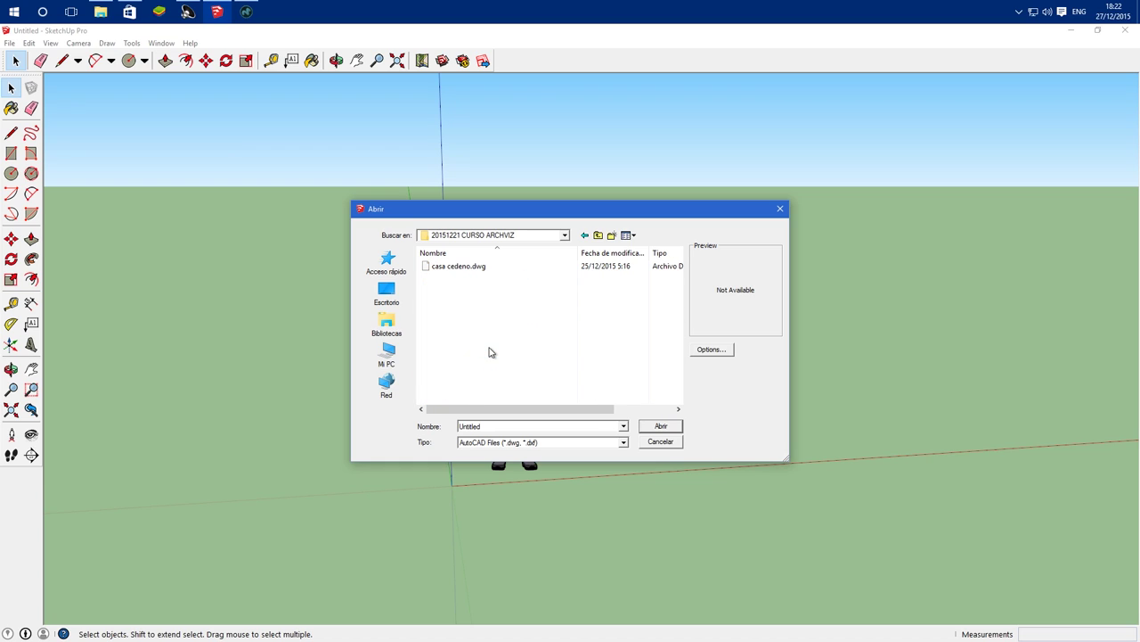
Step: Import the AutoCAD drawing casa cedeno.dwg and dismiss the import results
{"action": "left_click", "coordinate": [468, 268]}
{"action": "left_click", "coordinate": [655, 428]}
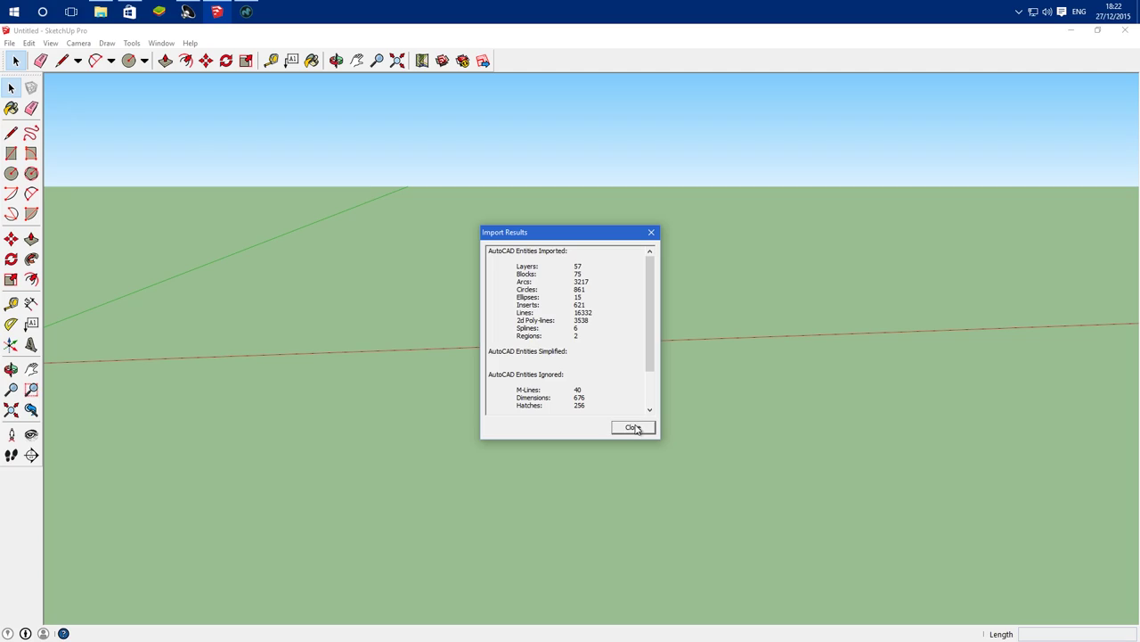
{"action": "left_click", "coordinate": [633, 428]}
{"action": "key", "text": "m"}
{"action": "middle_click_drag", "start_coordinate": [529, 275], "coordinate": [521, 423]}
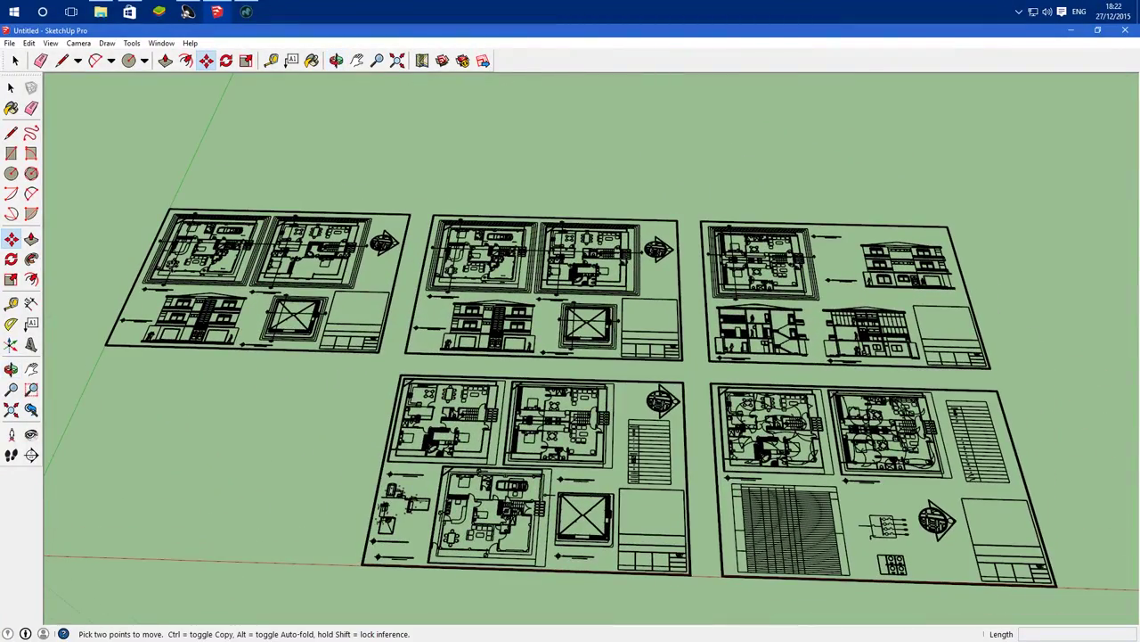
Step: Export the imported plans as a COLLADA 3D model named EXPORTACION DWG in the same project folder
{"action": "left_click", "coordinate": [9, 44]}
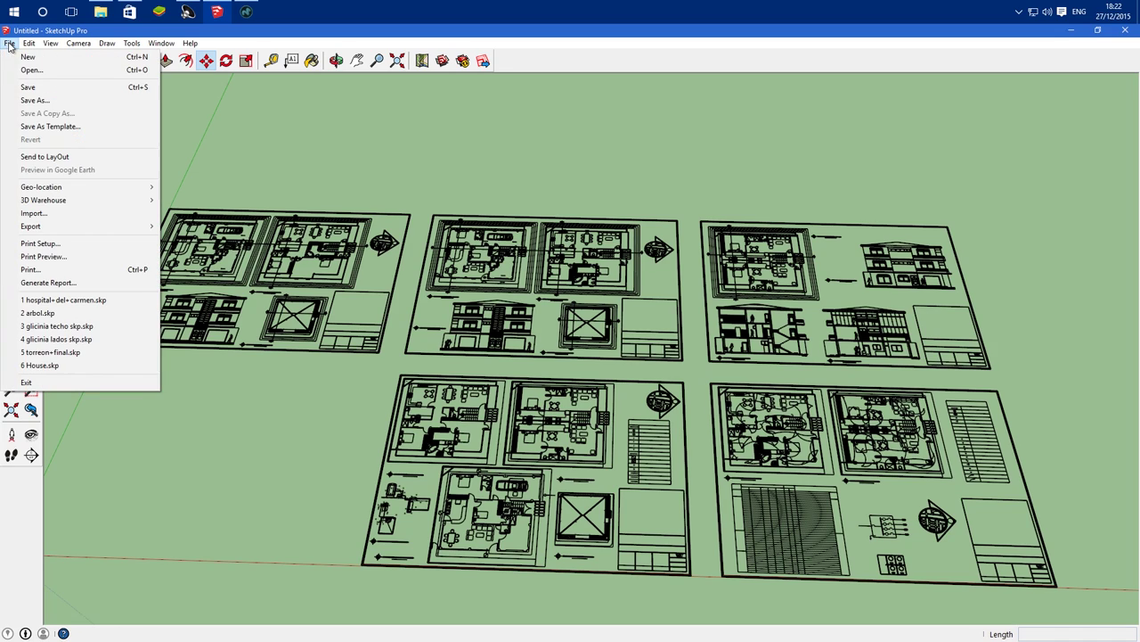
{"action": "mouse_move", "coordinate": [143, 230]}
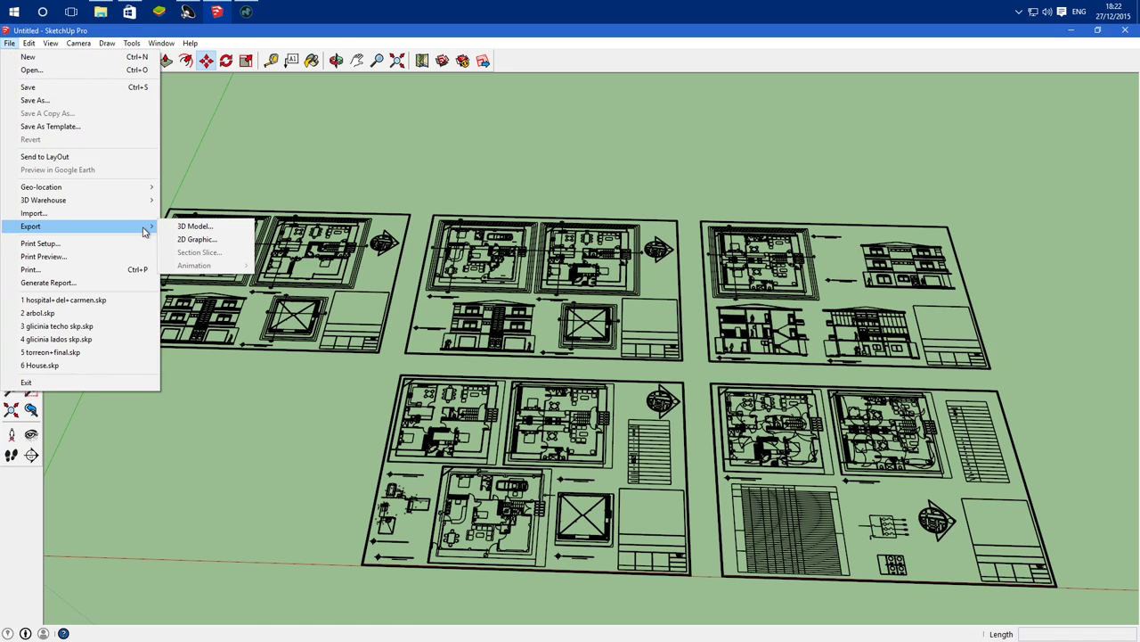
{"action": "left_click", "coordinate": [194, 226]}
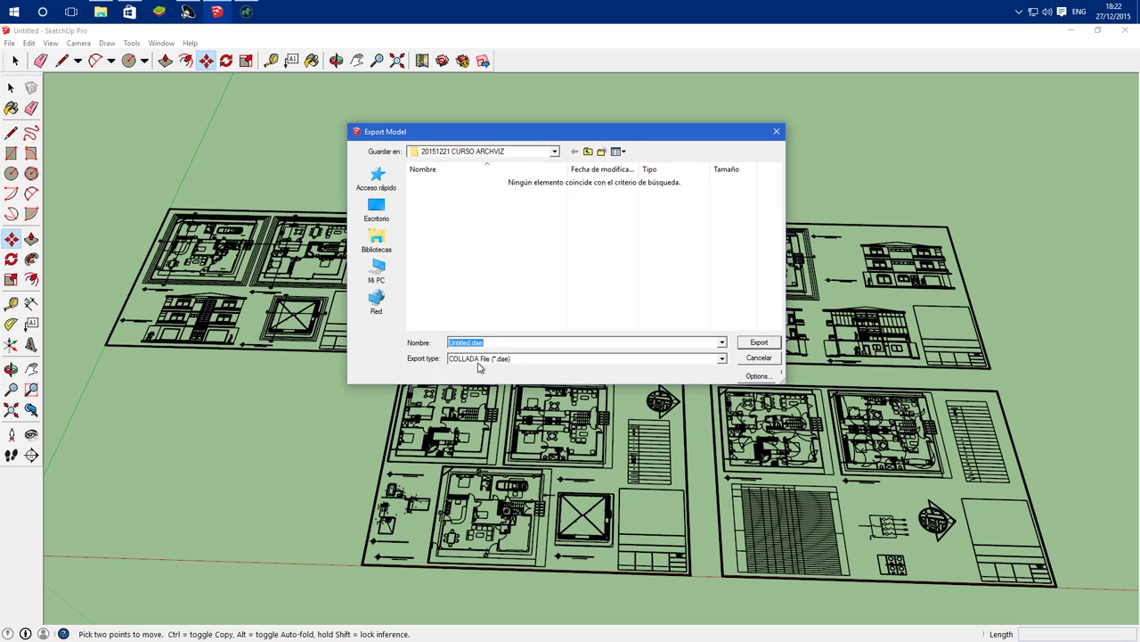
{"action": "left_click", "coordinate": [507, 345]}
{"action": "double_click", "coordinate": [490, 345]}
{"action": "type", "text": "EXPORTACION DWG"}
{"action": "left_click", "coordinate": [758, 343]}
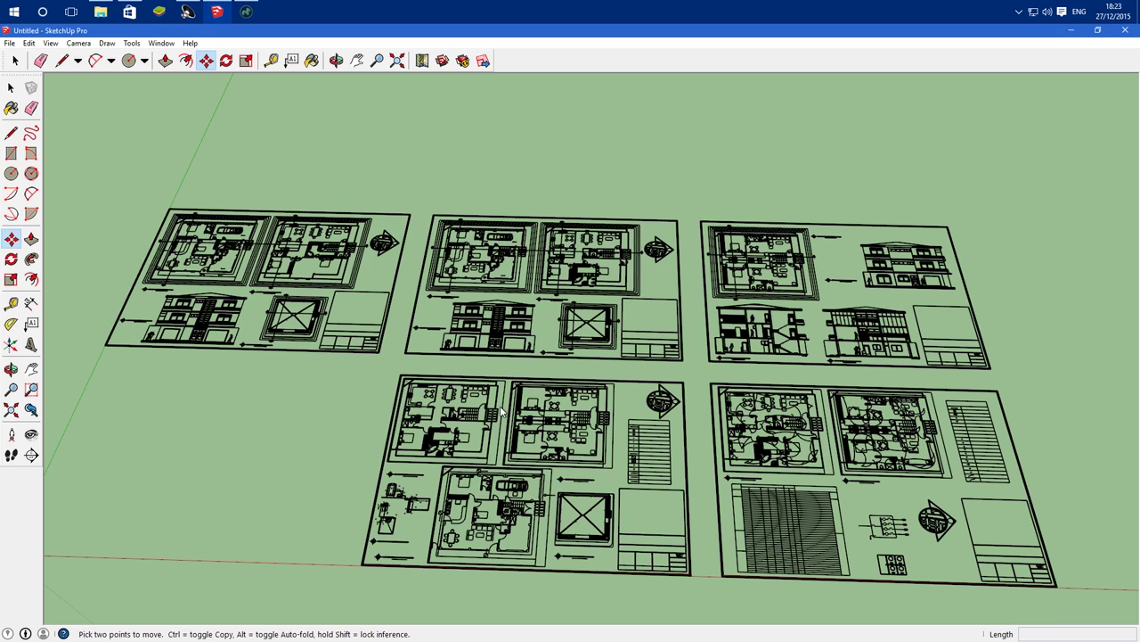
Step: Switch to MODO and set the 3D viewport to the Perspective view
{"action": "mouse_move", "coordinate": [250, 14]}
{"action": "left_click", "coordinate": [246, 13]}
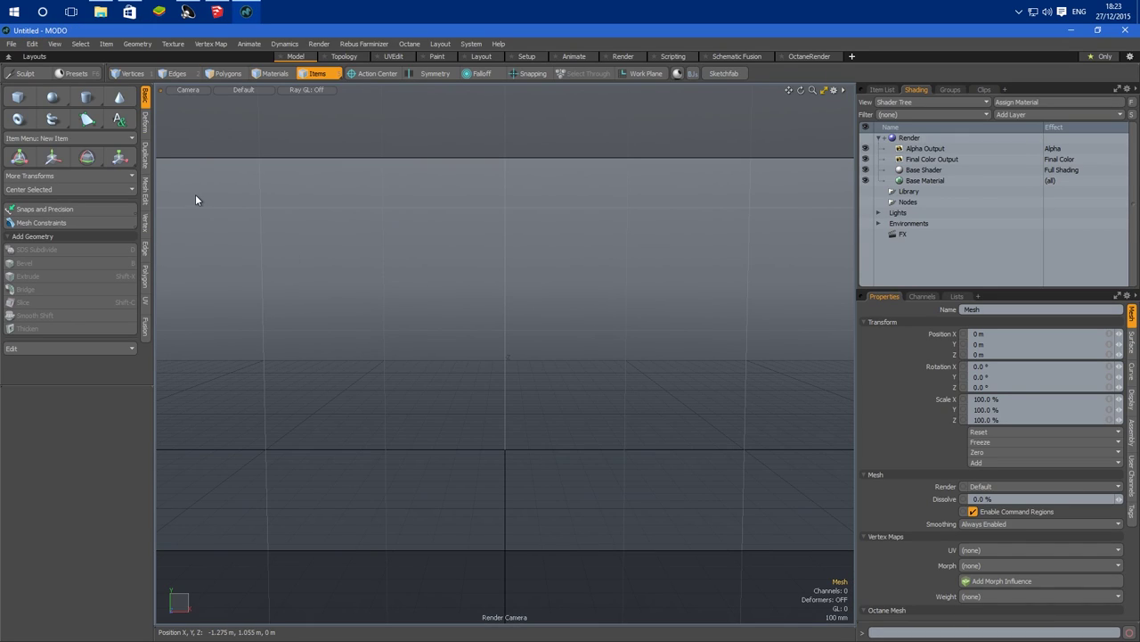
{"action": "key", "text": "ctrl+space"}
{"action": "left_click", "coordinate": [389, 234]}
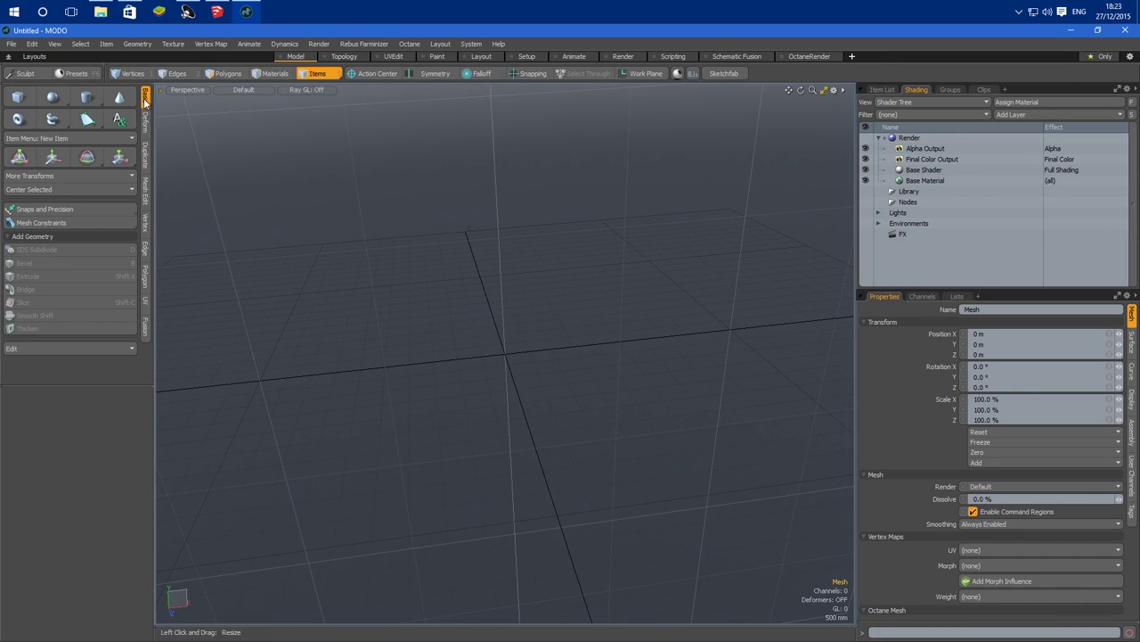
Step: Load EXPORTACION DWG.dae as a scene from the 20151221 CURSO ARCHVIZ folder on drive D:
{"action": "left_click", "coordinate": [11, 44]}
{"action": "left_click", "coordinate": [18, 92]}
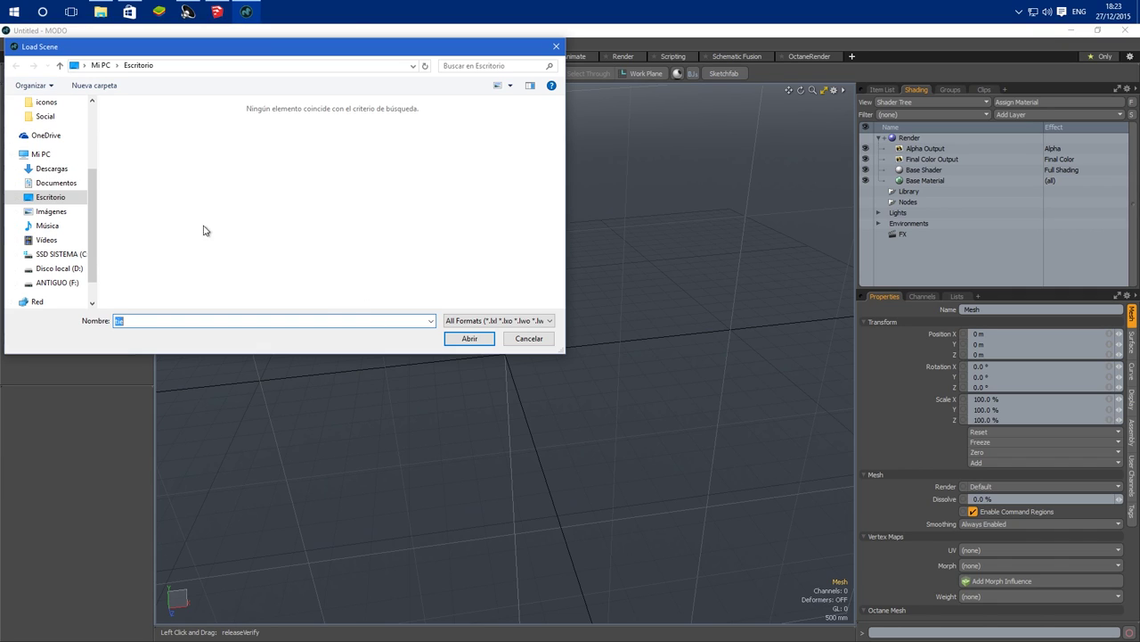
{"action": "left_click", "coordinate": [75, 269]}
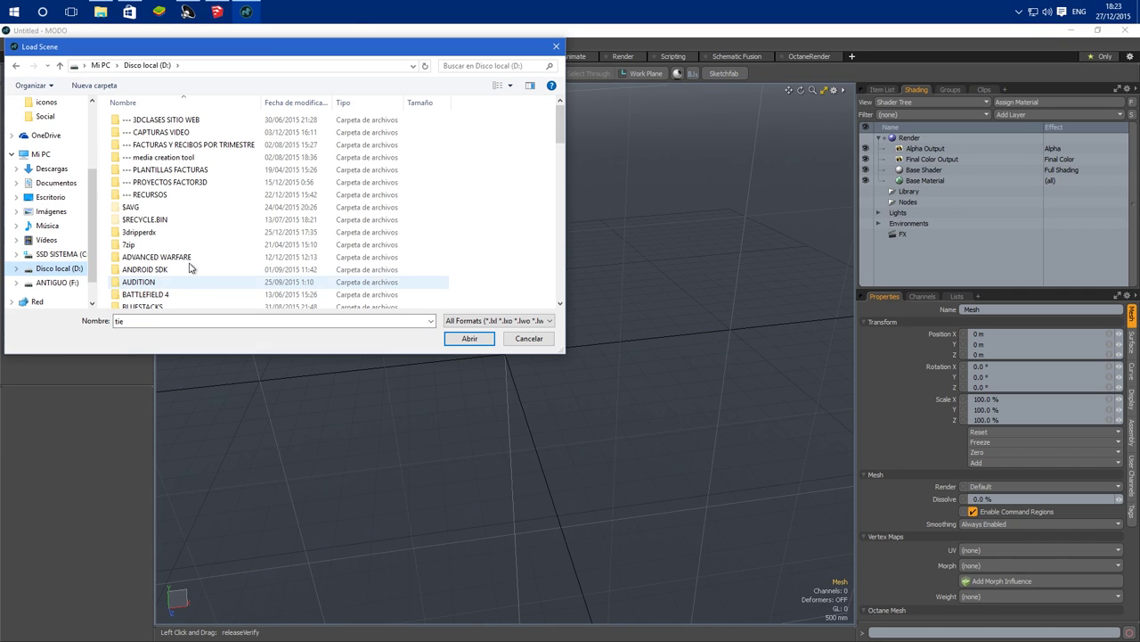
{"action": "double_click", "coordinate": [189, 184]}
{"action": "double_click", "coordinate": [147, 131]}
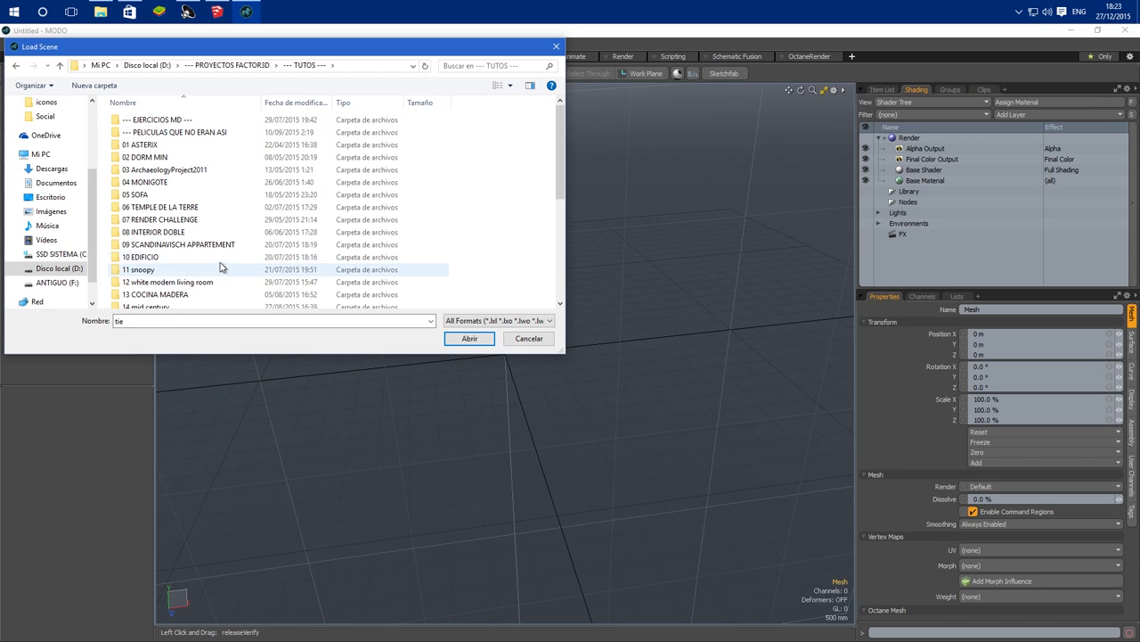
{"action": "scroll", "coordinate": [221, 268], "scroll_direction": "down", "scroll_amount": 5}
{"action": "double_click", "coordinate": [183, 247]}
{"action": "left_click", "coordinate": [158, 169]}
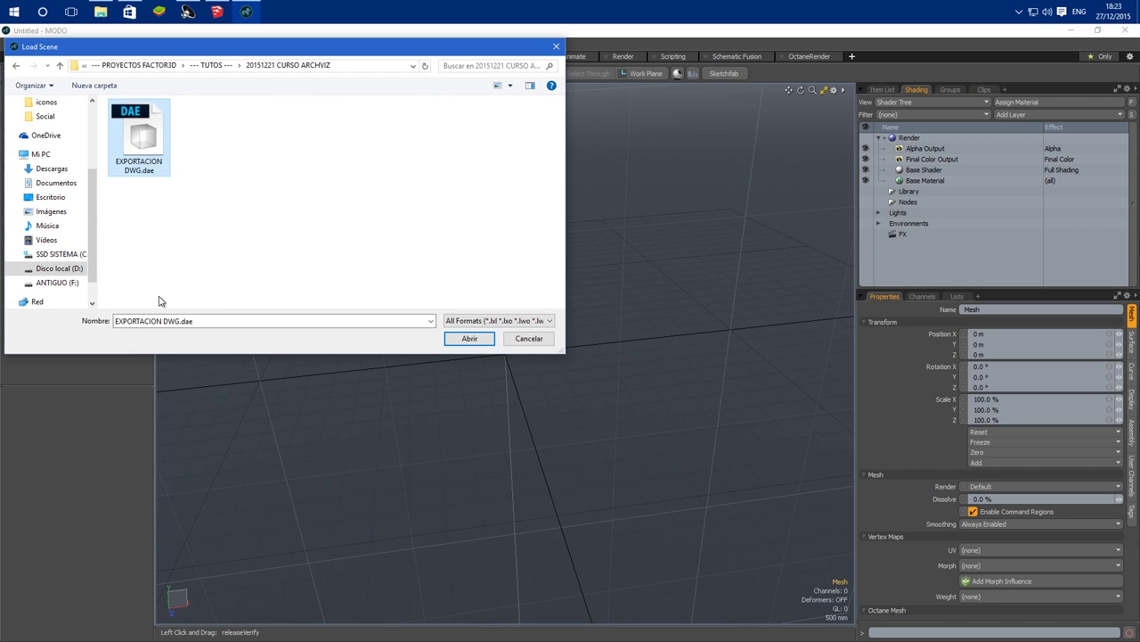
{"action": "left_click", "coordinate": [470, 338]}
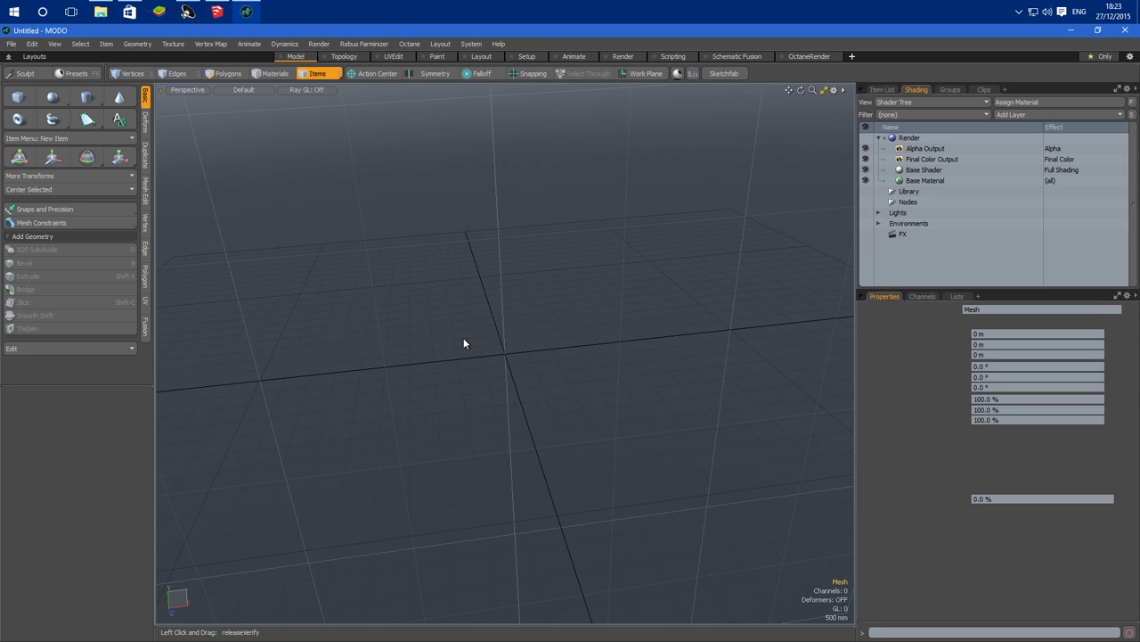
Step: Fit the imported drawing sheets in the viewport and examine their orientation and the floor plans up close
{"action": "mouse_move", "coordinate": [448, 390]}
{"action": "left_mouse_down", "text": "alt"}
{"action": "mouse_move", "coordinate": [580, 324]}
{"action": "mouse_move", "coordinate": [547, 409]}
{"action": "left_mouse_up", "text": "alt"}
{"action": "key", "text": "a"}
{"action": "mouse_move", "coordinate": [535, 463]}
{"action": "left_mouse_down", "text": "alt"}
{"action": "mouse_move", "coordinate": [427, 445]}
{"action": "mouse_move", "coordinate": [380, 422]}
{"action": "left_mouse_up", "text": "alt"}
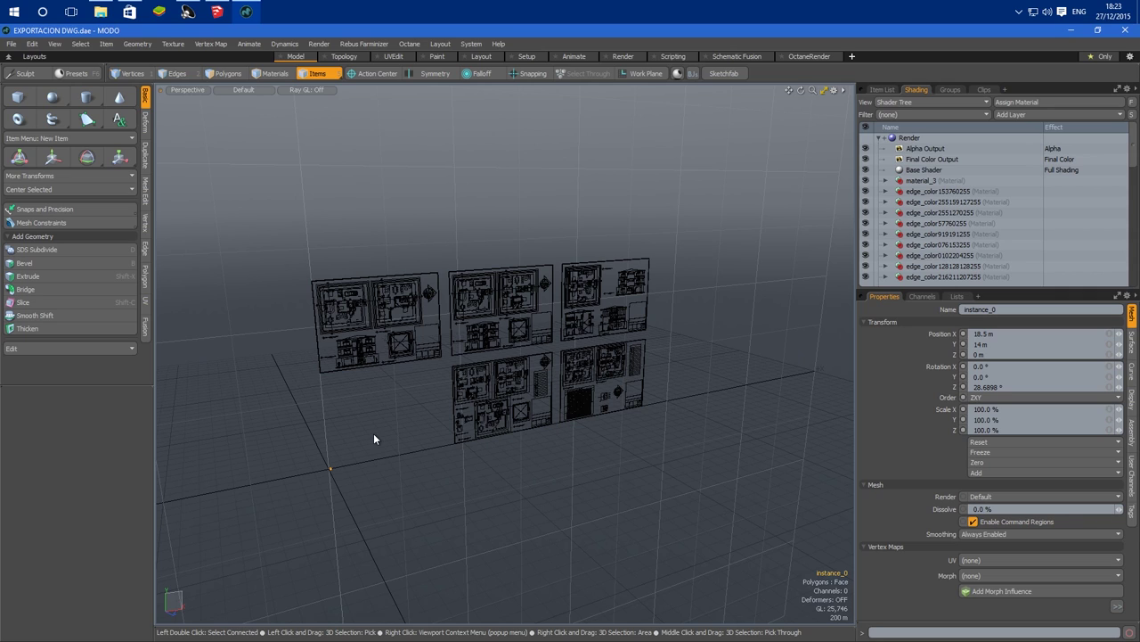
{"action": "left_click_drag", "start_coordinate": [380, 432], "coordinate": [470, 334], "text": "alt"}
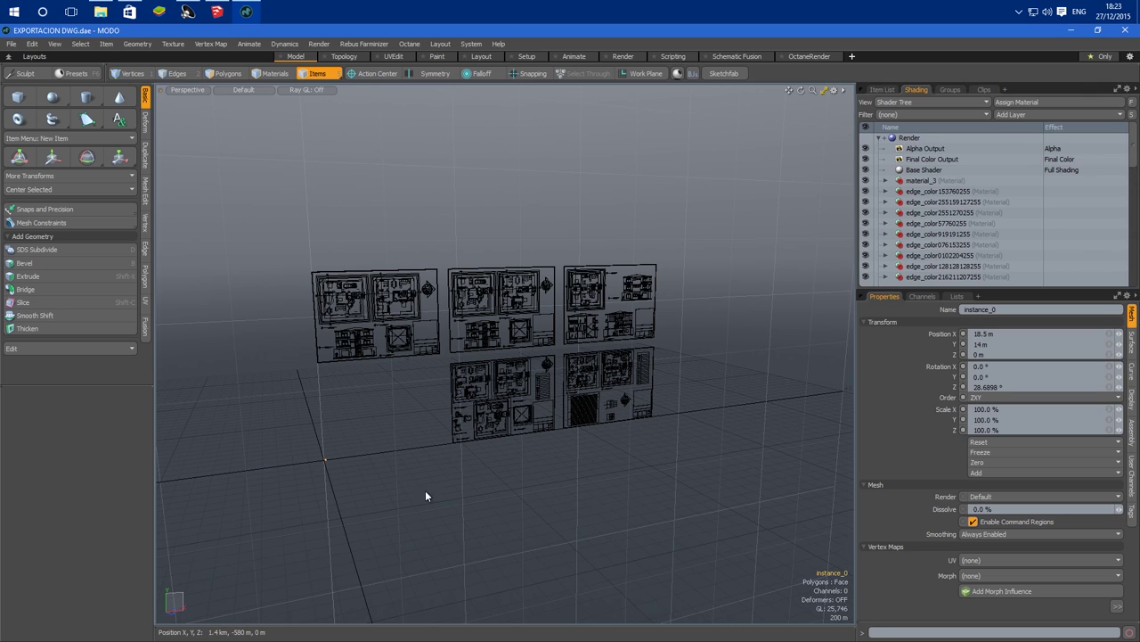
{"action": "left_click_drag", "start_coordinate": [593, 476], "coordinate": [542, 456], "text": "alt"}
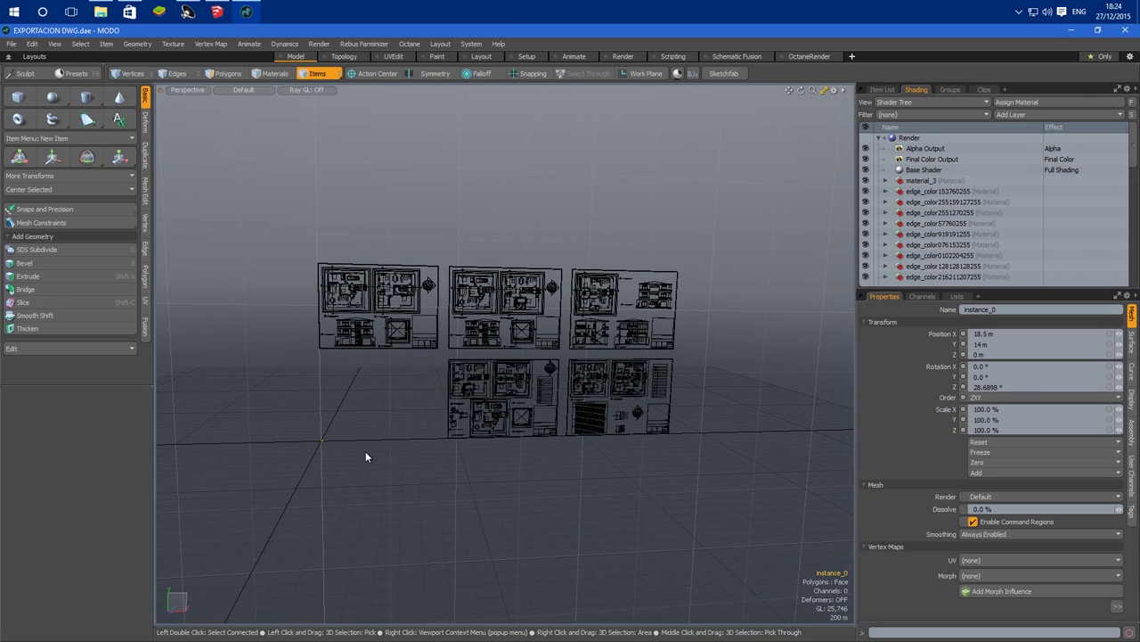
{"action": "left_click_drag", "start_coordinate": [499, 480], "coordinate": [573, 476], "text": "ctrl+alt"}
{"action": "left_click_drag", "start_coordinate": [496, 437], "coordinate": [582, 598], "text": "alt+shift"}
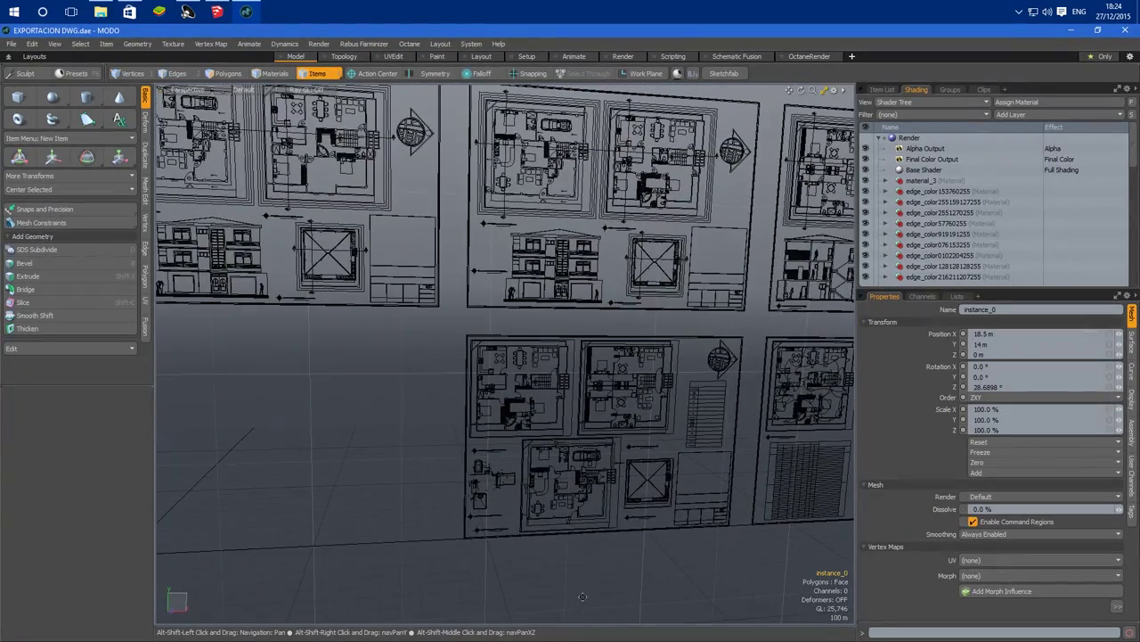
{"action": "left_click_drag", "start_coordinate": [382, 387], "coordinate": [400, 454], "text": "alt"}
{"action": "scroll", "coordinate": [401, 454], "scroll_direction": "down", "scroll_amount": 3}
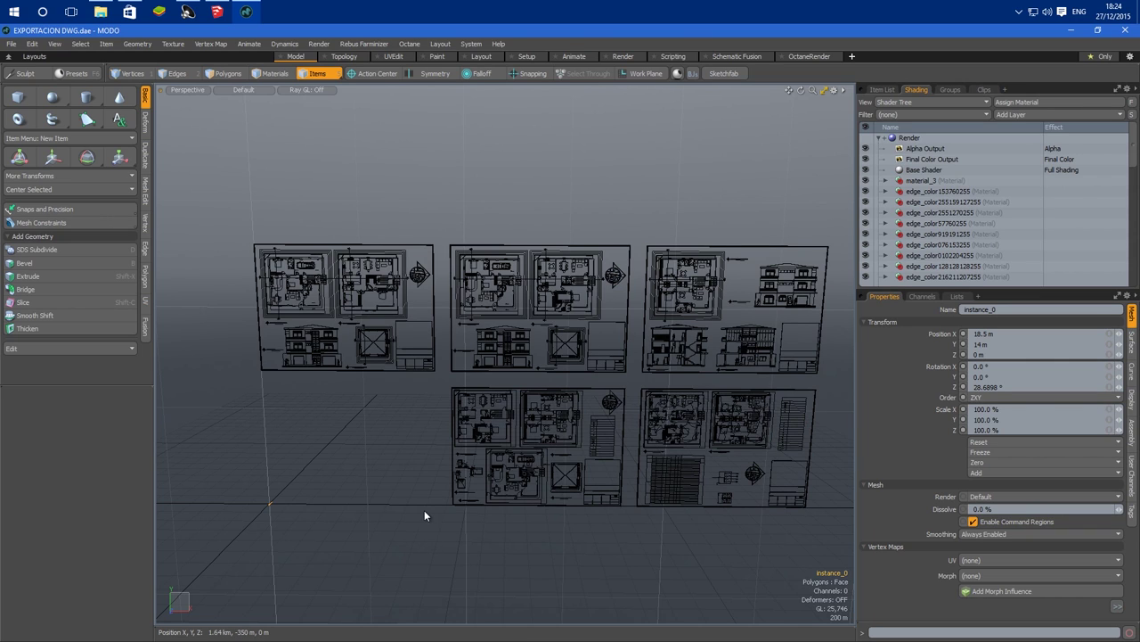
{"action": "left_click_drag", "start_coordinate": [473, 547], "coordinate": [619, 532], "text": "alt"}
{"action": "left_click_drag", "start_coordinate": [501, 424], "coordinate": [548, 423], "text": "ctrl+alt"}
{"action": "left_click_drag", "start_coordinate": [446, 416], "coordinate": [432, 350], "text": "alt"}
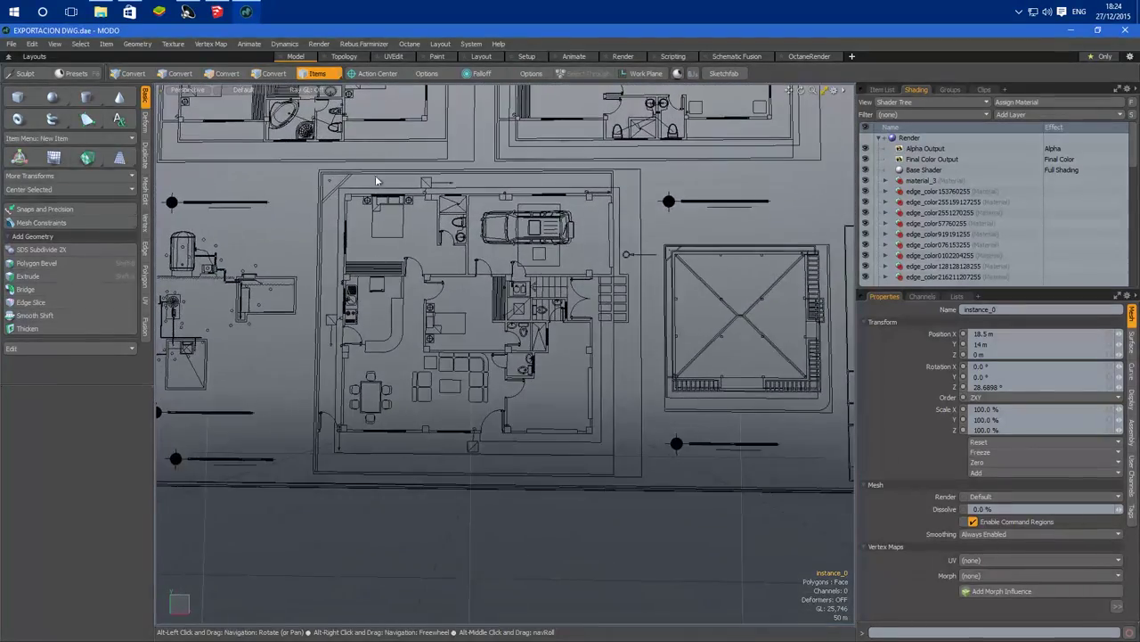
{"action": "left_click_drag", "start_coordinate": [517, 374], "coordinate": [536, 422], "text": "alt+shift"}
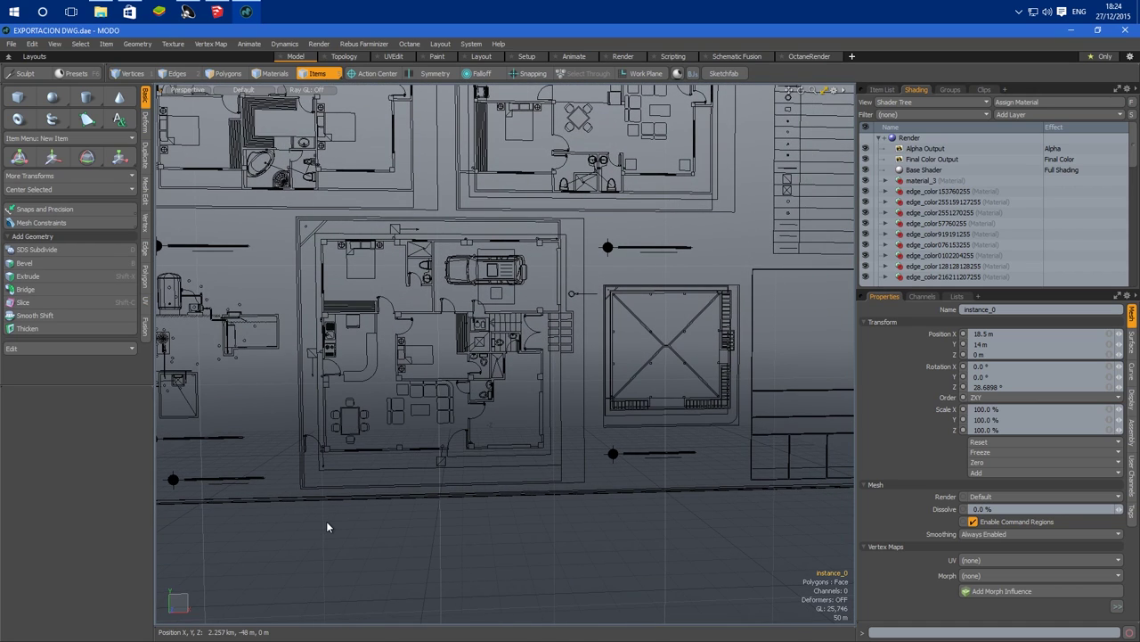
Step: Enlarge the Shader Tree and look through the materials that came with the imported scene
{"action": "left_click_drag", "start_coordinate": [1028, 299], "coordinate": [1028, 447]}
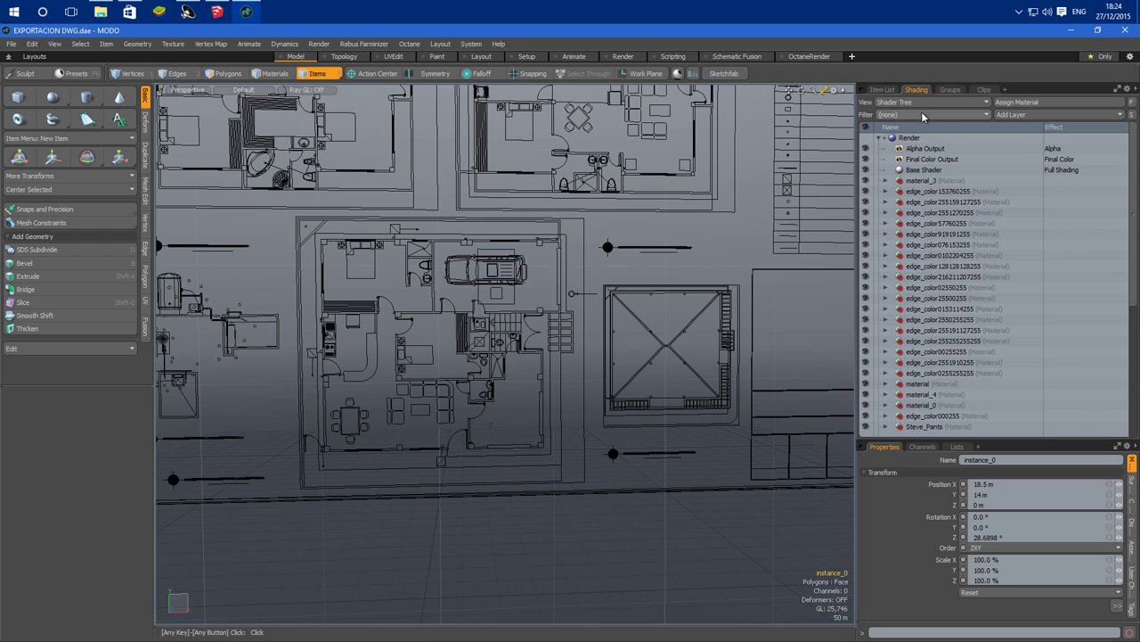
{"action": "left_click_drag", "start_coordinate": [1132, 303], "coordinate": [1132, 363]}
{"action": "scroll", "coordinate": [962, 276], "scroll_direction": "up", "scroll_amount": 5}
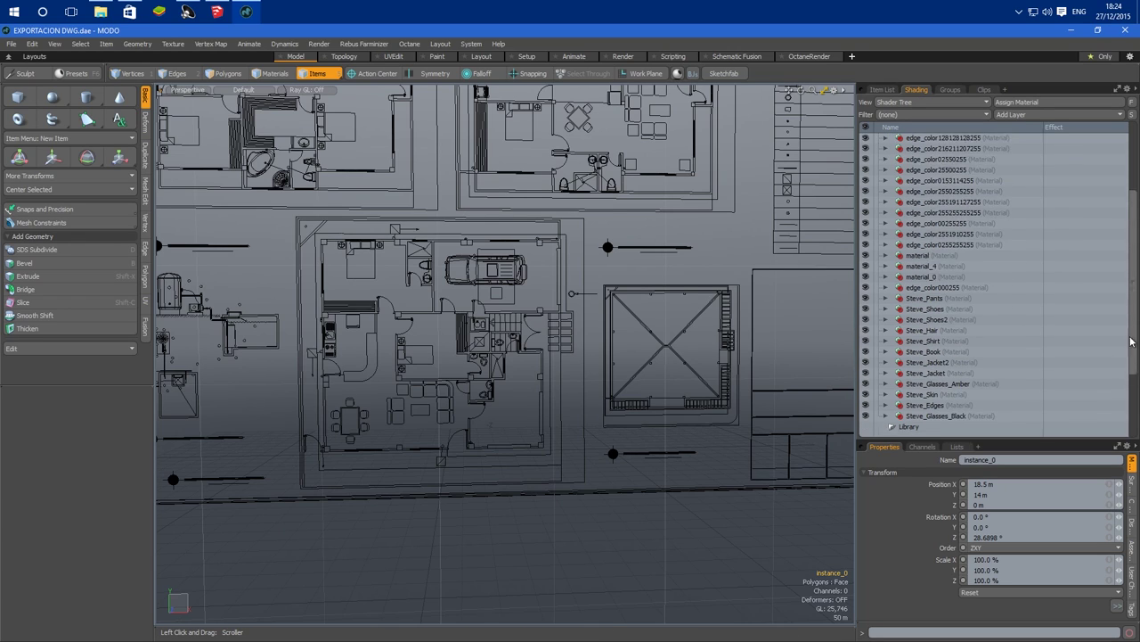
Step: Show the scene's item list and expand instance_1 to inspect its child meshes
{"action": "left_click", "coordinate": [882, 89]}
{"action": "left_click", "coordinate": [915, 135]}
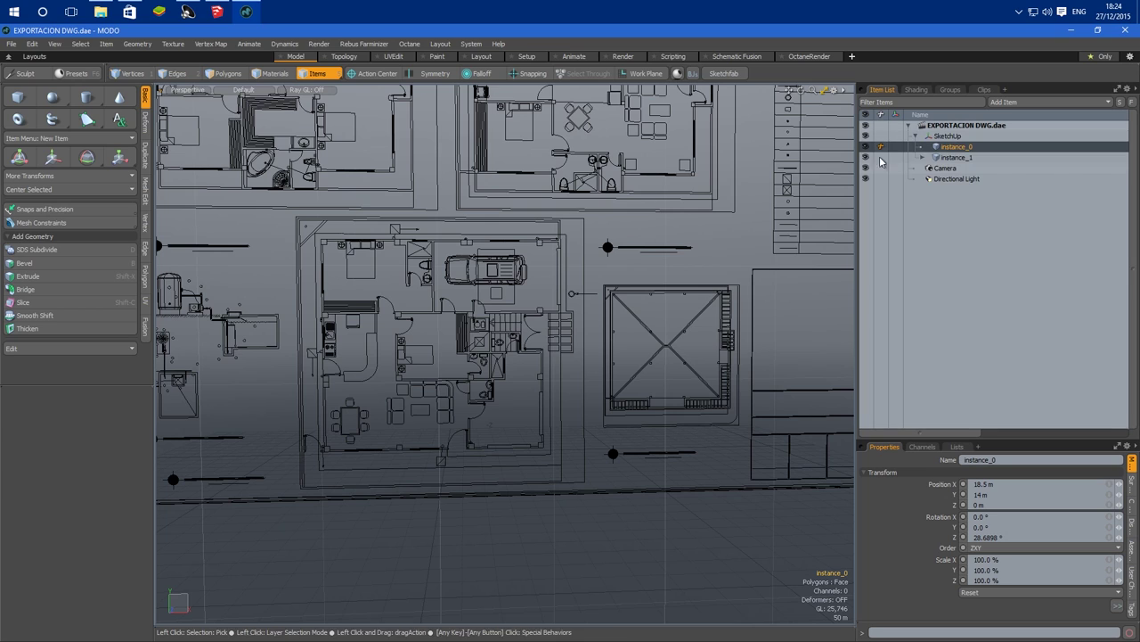
{"action": "left_click", "coordinate": [922, 157]}
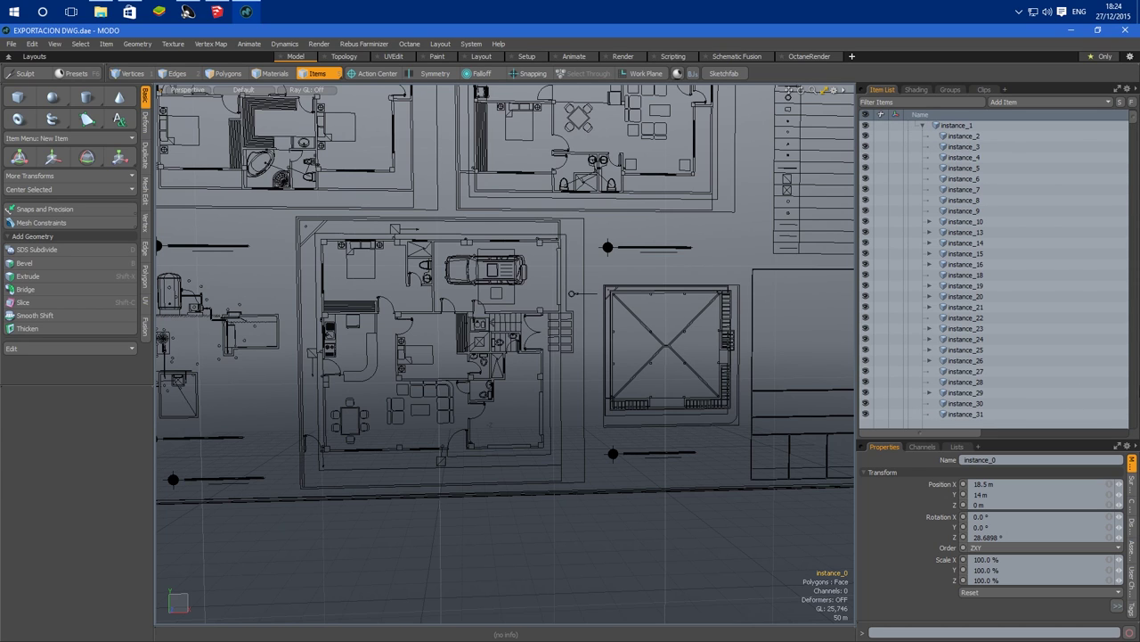
Step: Set the viewport to the Front view and area-select the items around the floor plan with the parked car
{"action": "left_click_drag", "start_coordinate": [528, 348], "coordinate": [407, 381], "text": "alt"}
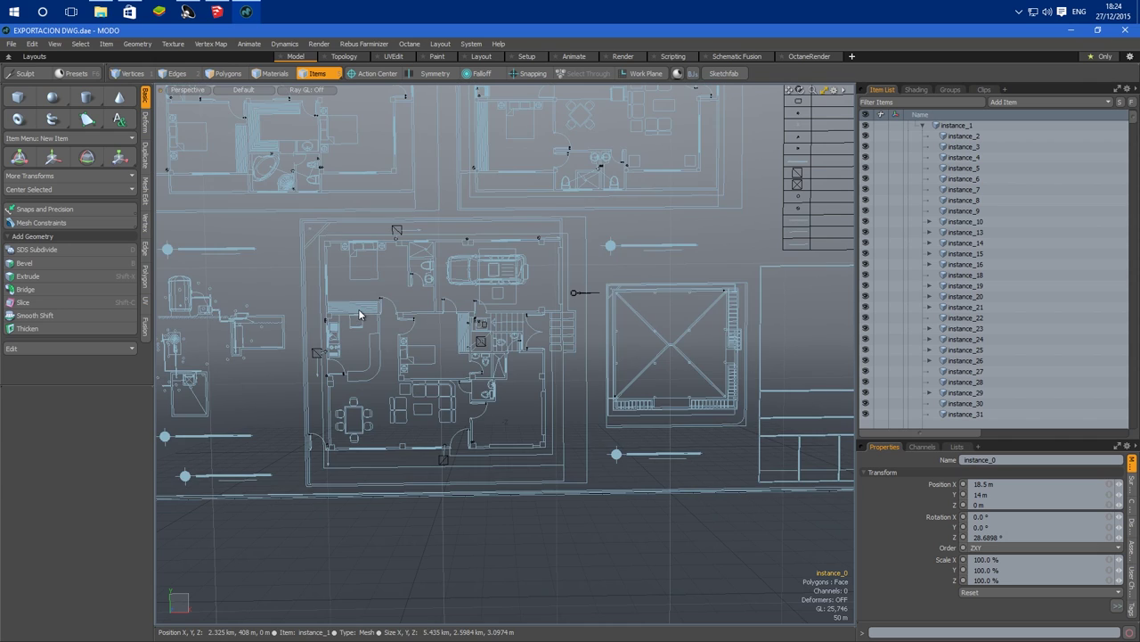
{"action": "key", "text": "ctrl+space"}
{"action": "left_click", "coordinate": [428, 312]}
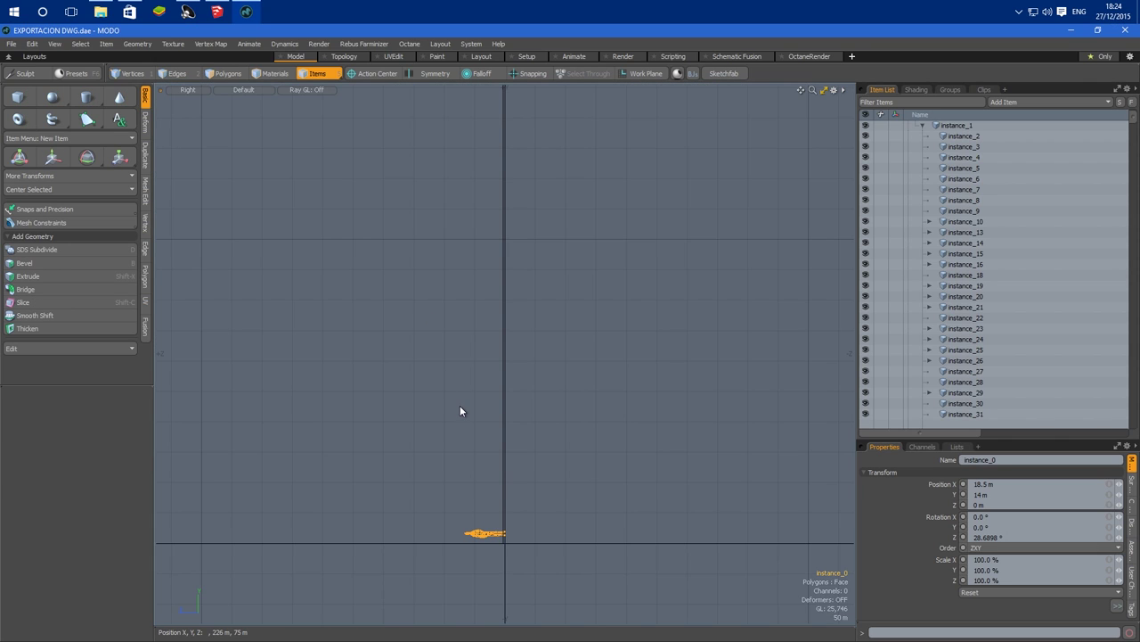
{"action": "key", "text": "ctrl+space"}
{"action": "left_click", "coordinate": [486, 432]}
{"action": "left_click_drag", "start_coordinate": [398, 367], "coordinate": [481, 373], "text": "alt+shift"}
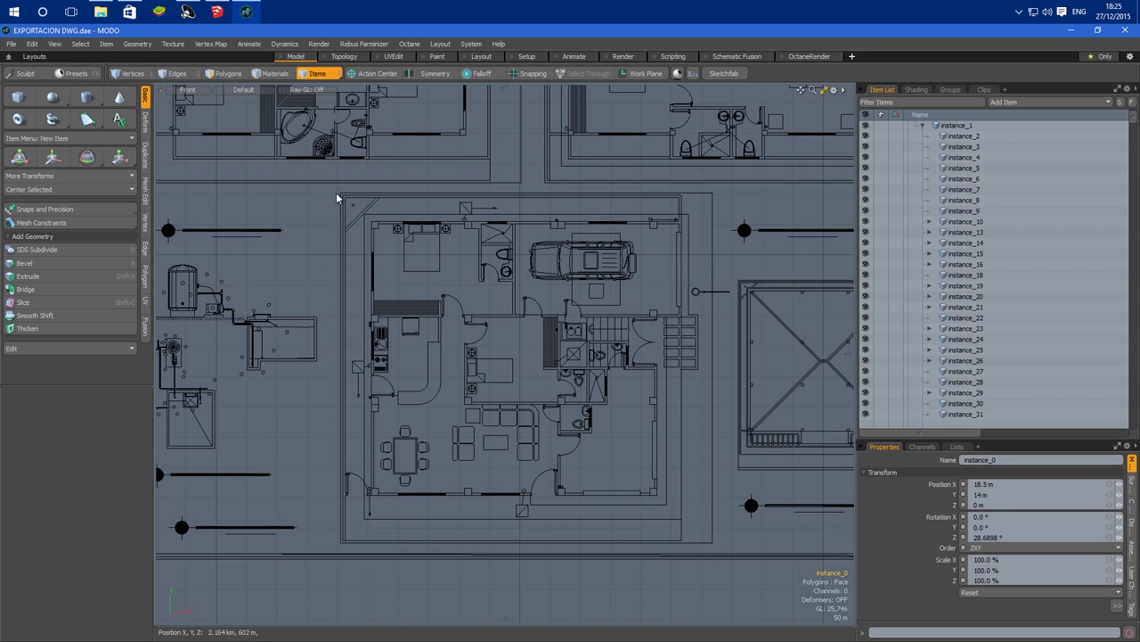
{"action": "left_click_drag", "start_coordinate": [328, 187], "coordinate": [725, 552]}
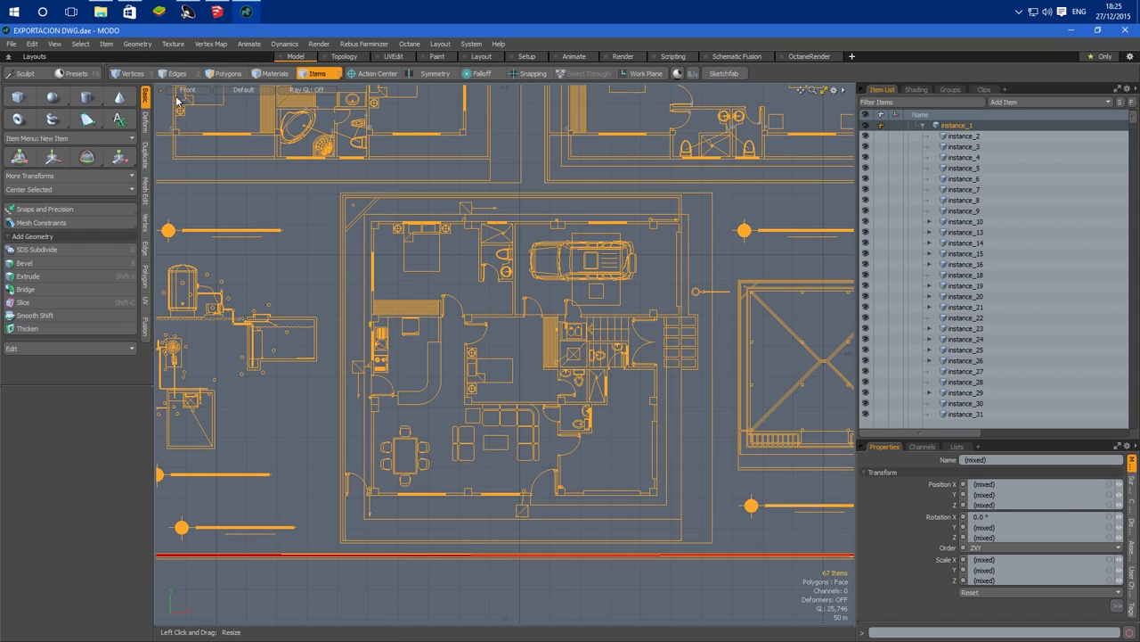
Step: Select all polygons of the floor plan with the parked car and copy them
{"action": "left_click", "coordinate": [227, 73]}
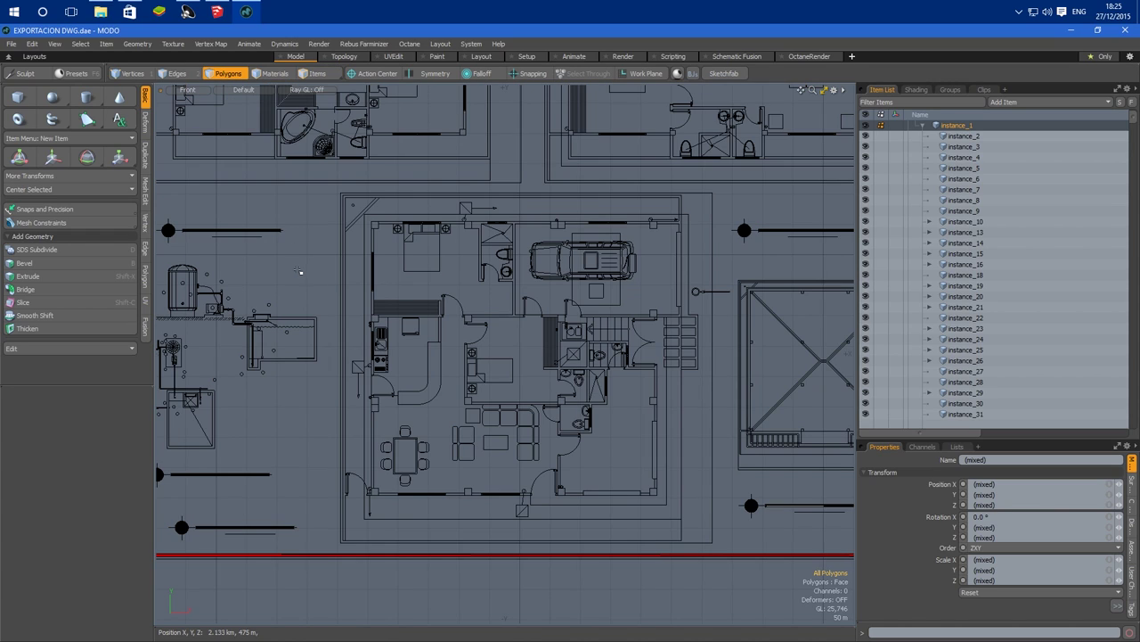
{"action": "left_click_drag", "start_coordinate": [333, 190], "coordinate": [720, 550]}
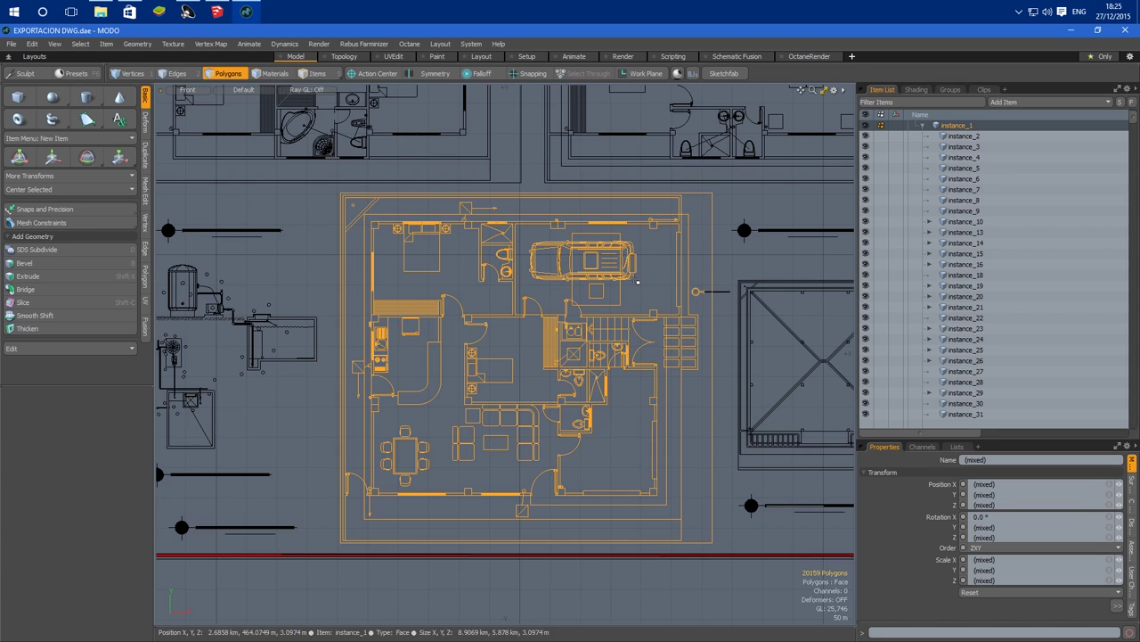
{"action": "key", "text": "ctrl"}
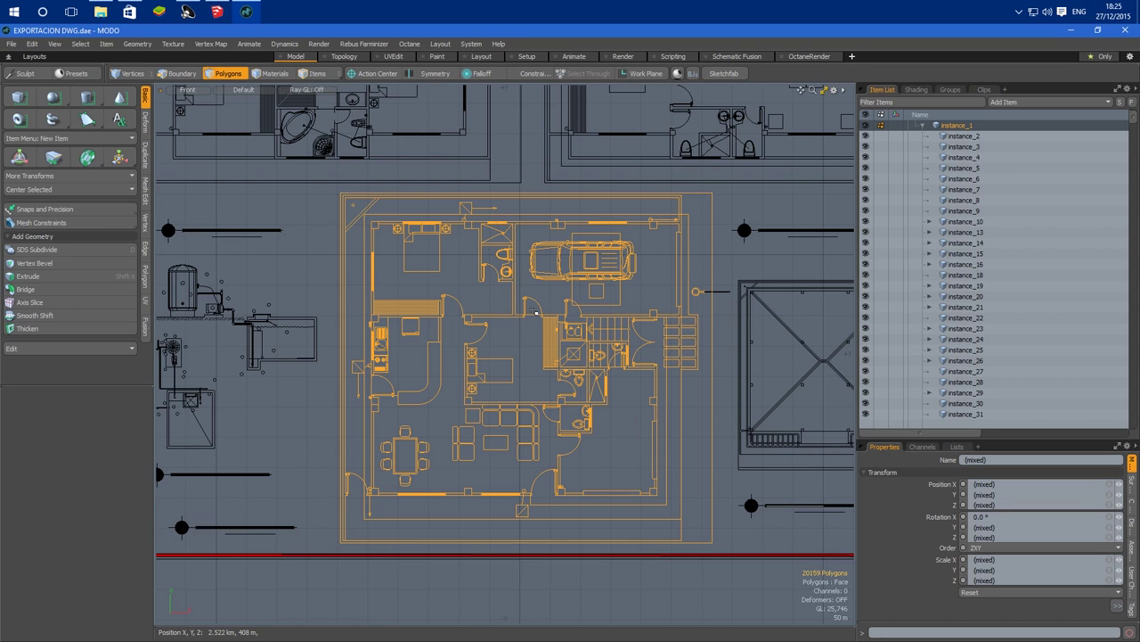
Step: Add a new mesh item to the scene and move it out of the SketchUp group to the top level
{"action": "scroll", "coordinate": [916, 169], "scroll_direction": "up", "scroll_amount": 1}
{"action": "left_click", "coordinate": [915, 136]}
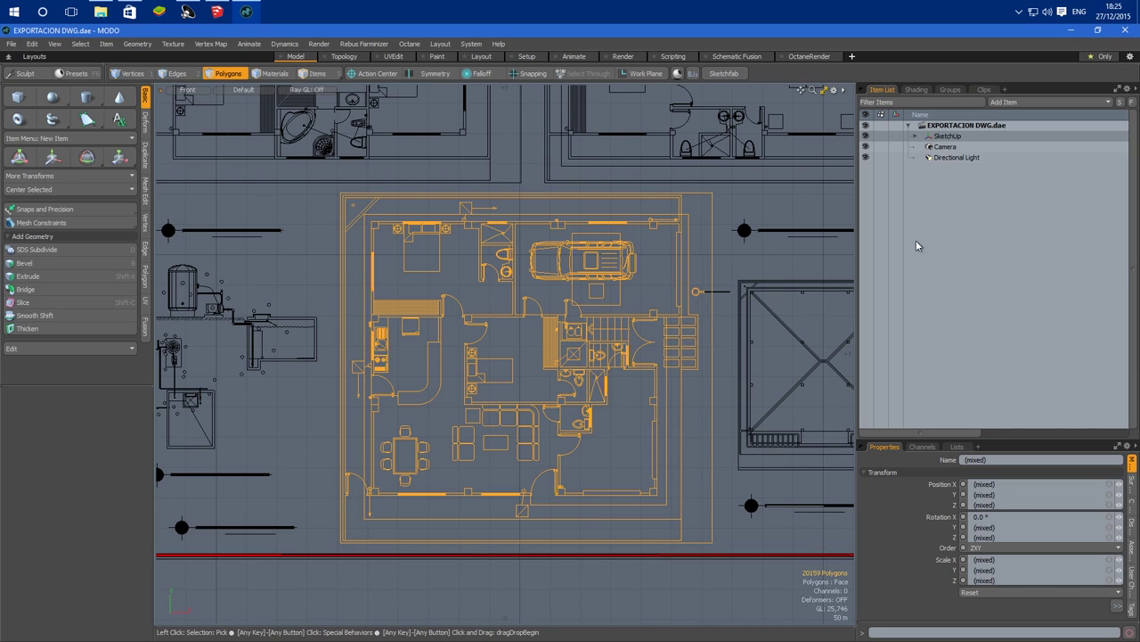
{"action": "left_click", "coordinate": [929, 272]}
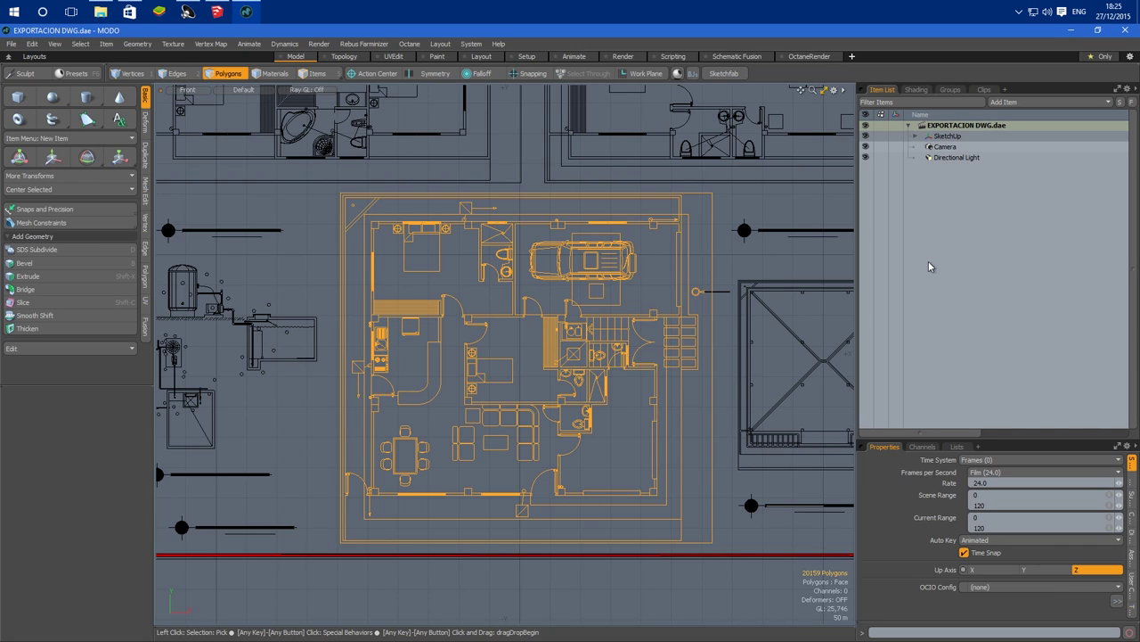
{"action": "left_click", "coordinate": [927, 264]}
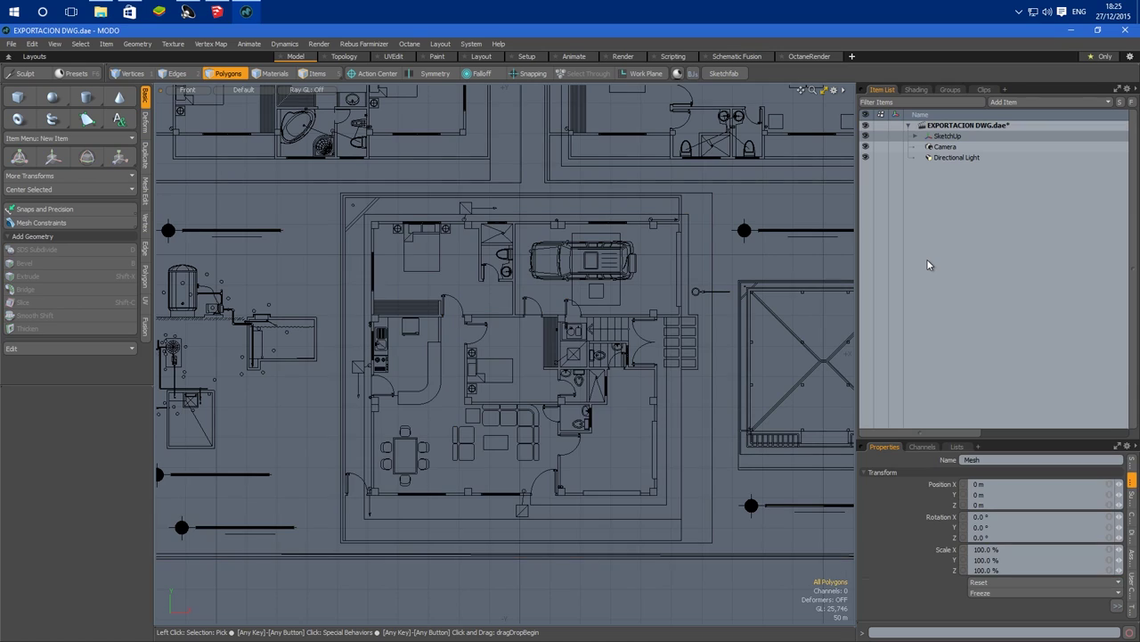
{"action": "left_click", "coordinate": [915, 135]}
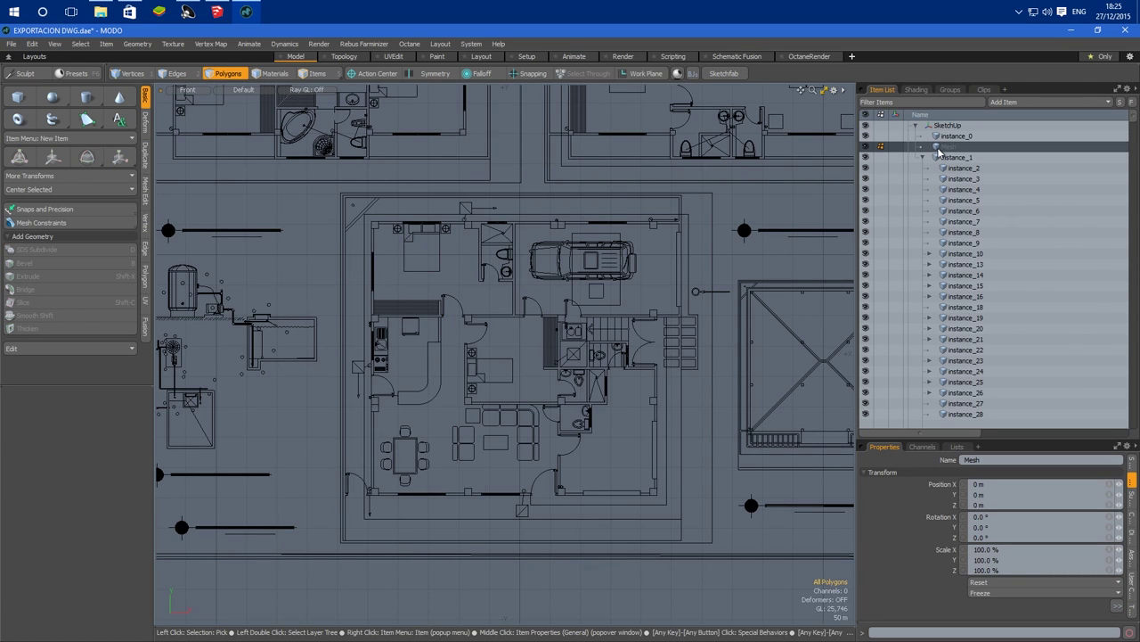
{"action": "left_click_drag", "start_coordinate": [945, 153], "coordinate": [938, 133]}
{"action": "left_click", "coordinate": [915, 147]}
Step: Rename the new mesh item as PLANO
{"action": "right_click", "coordinate": [938, 137]}
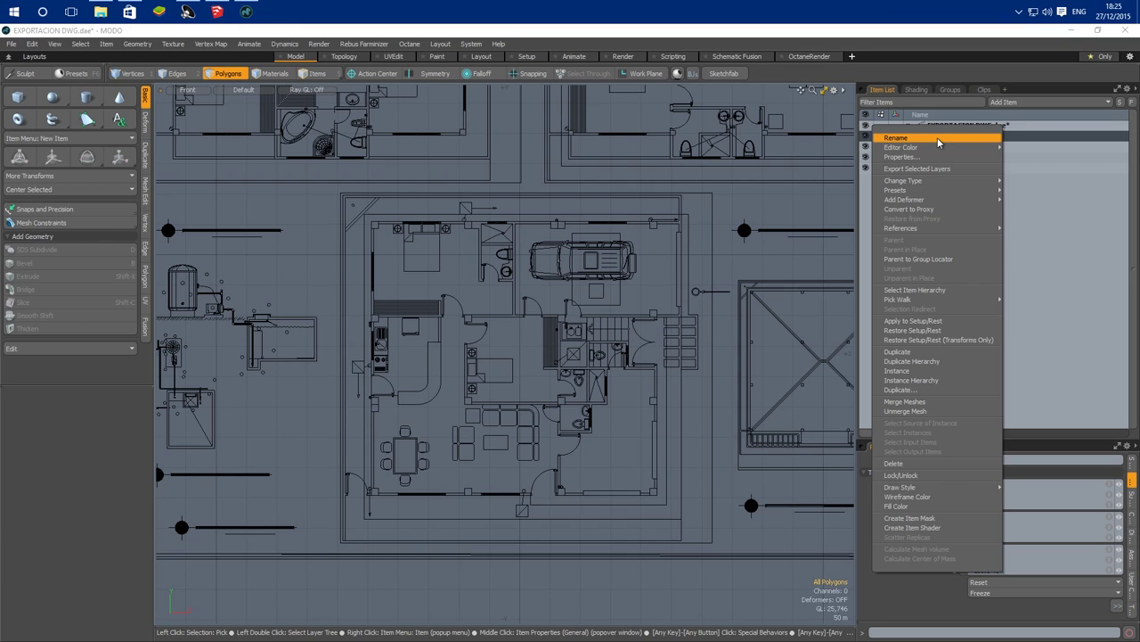
{"action": "left_click", "coordinate": [974, 292]}
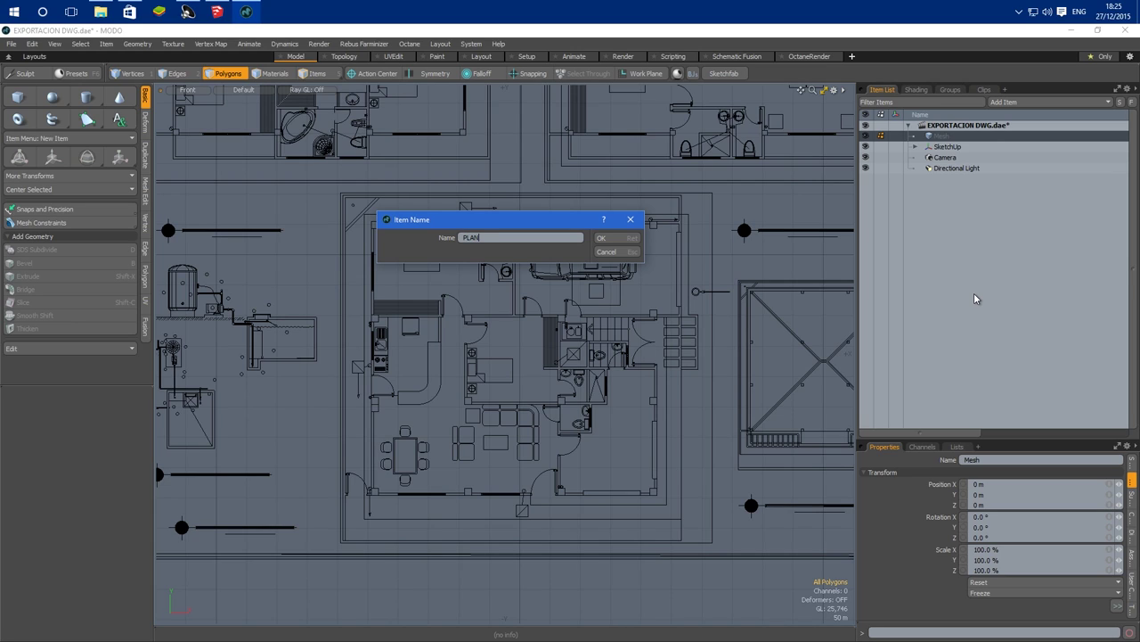
{"action": "key", "text": "Return"}
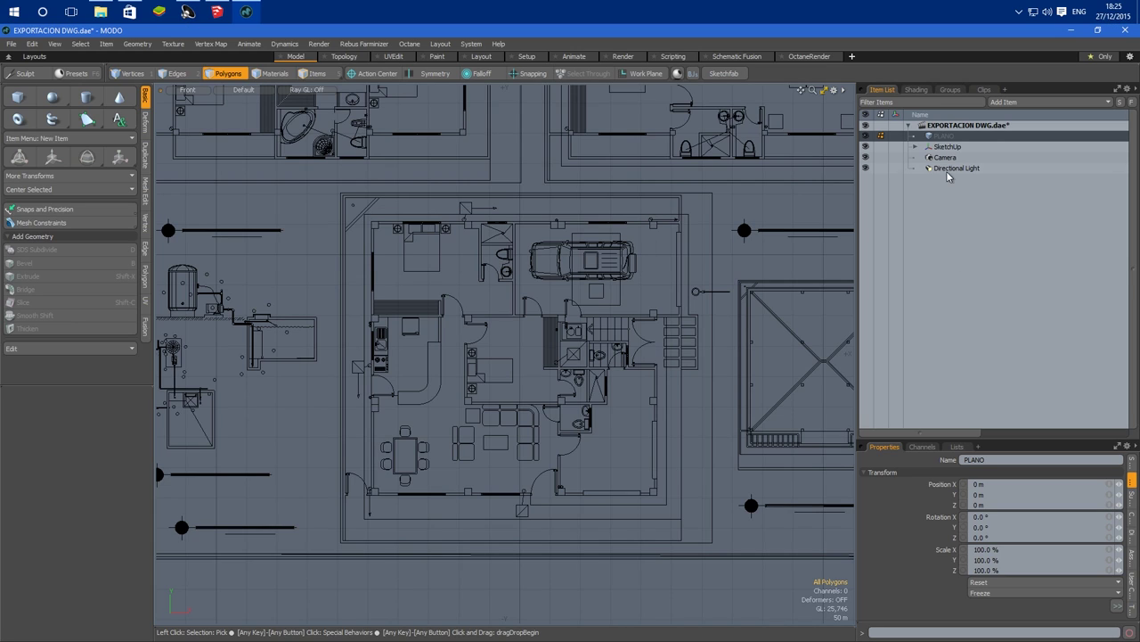
Step: Delete the SketchUp group together with all its child items
{"action": "key", "text": "ctrl"}
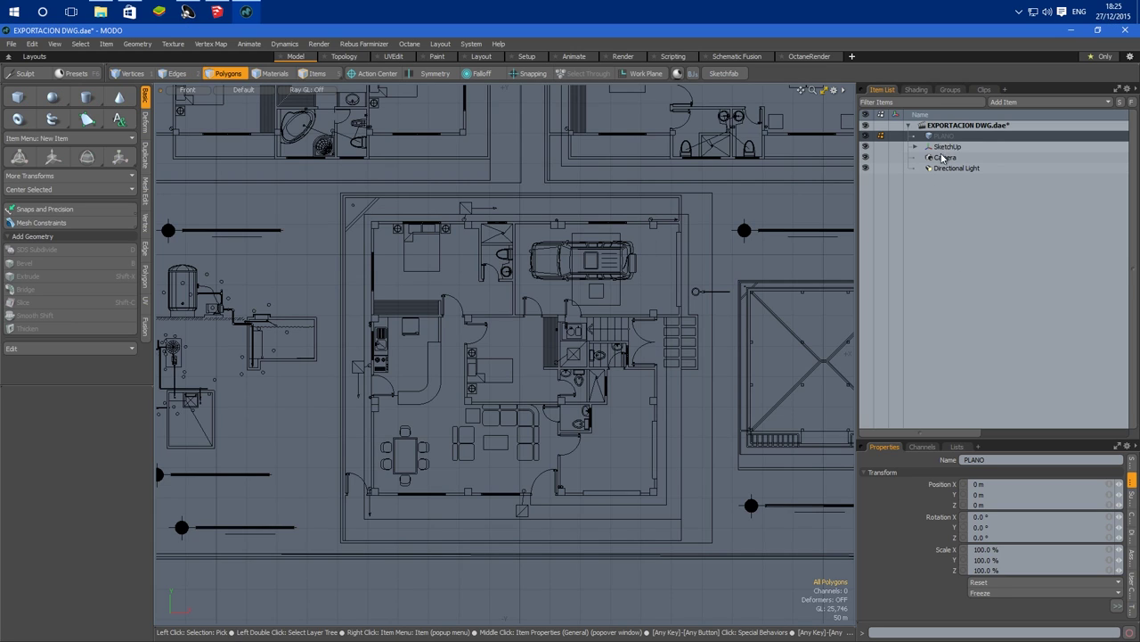
{"action": "left_click", "coordinate": [948, 147]}
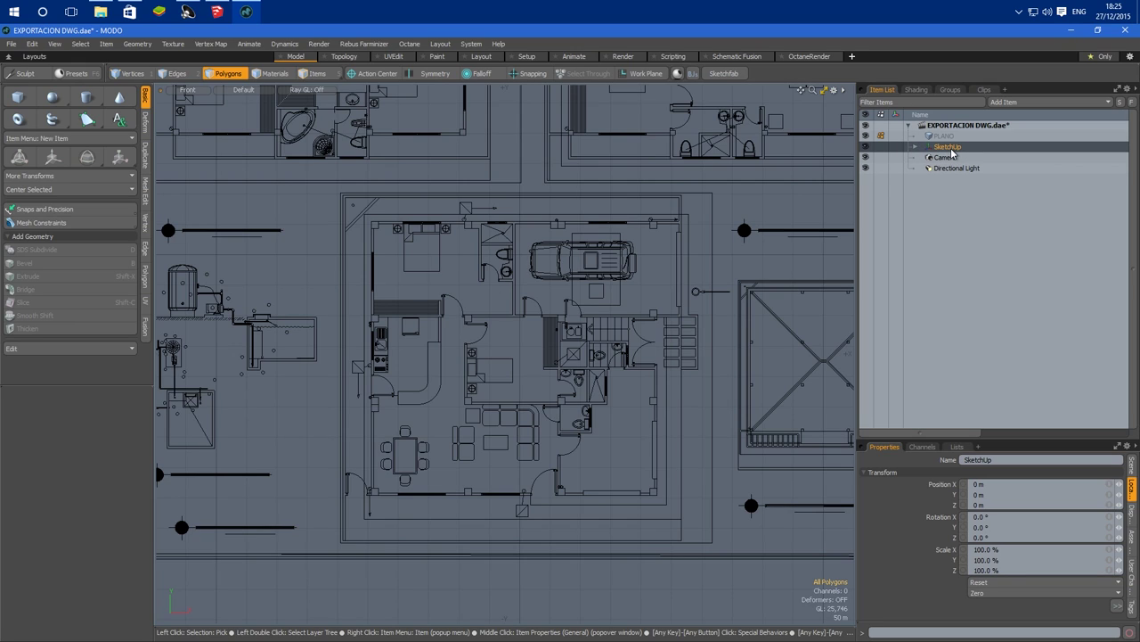
{"action": "right_click", "coordinate": [951, 148]}
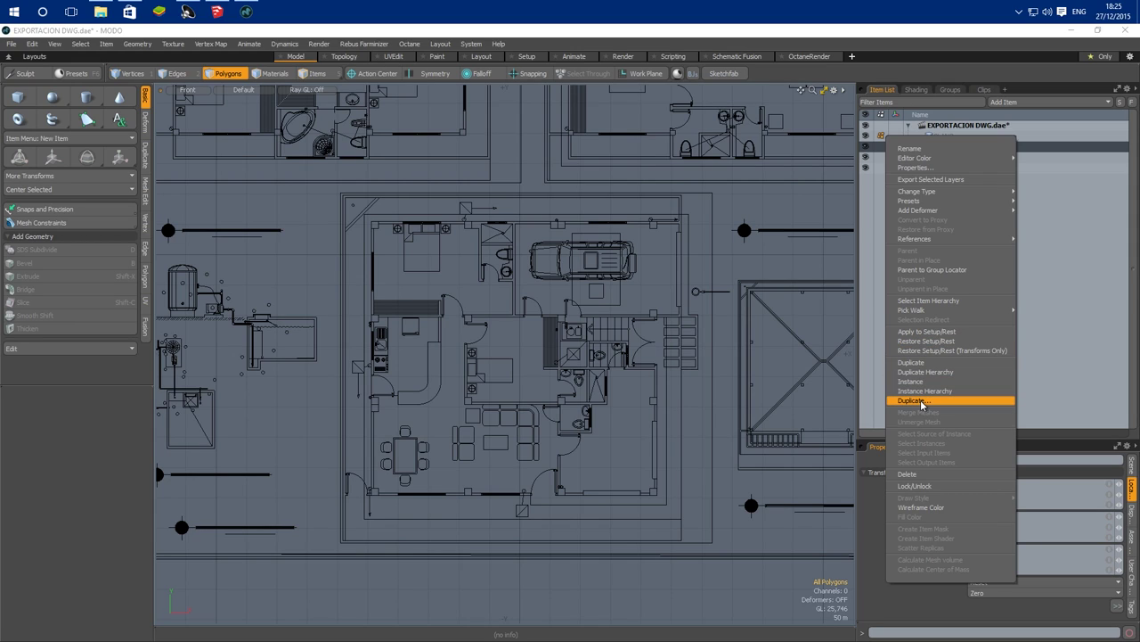
{"action": "left_click", "coordinate": [931, 476]}
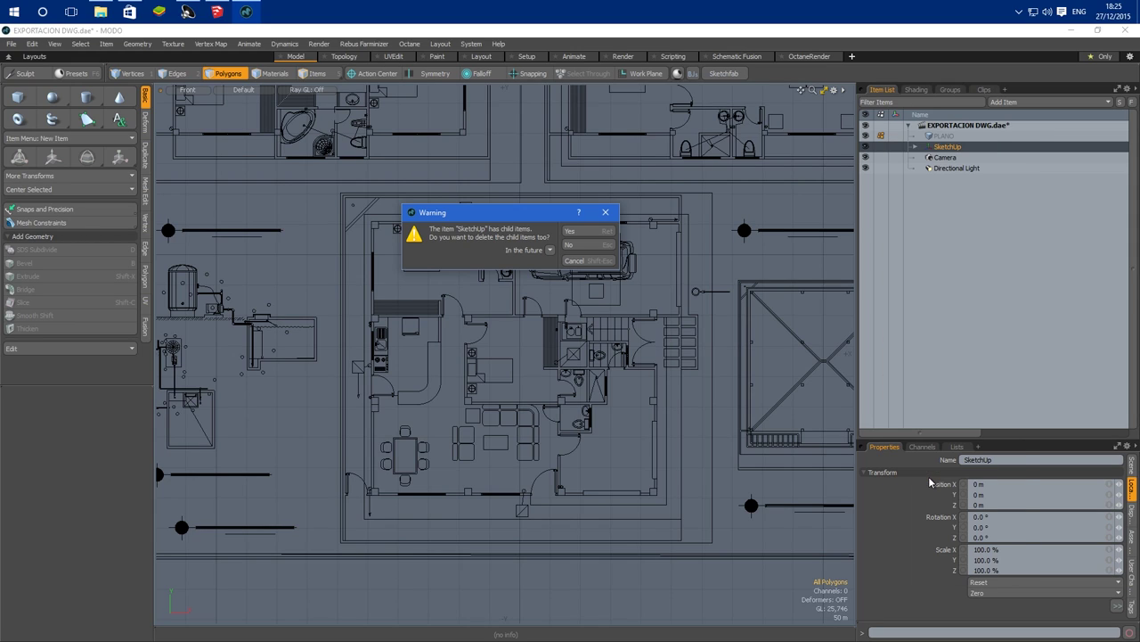
{"action": "left_click", "coordinate": [587, 234]}
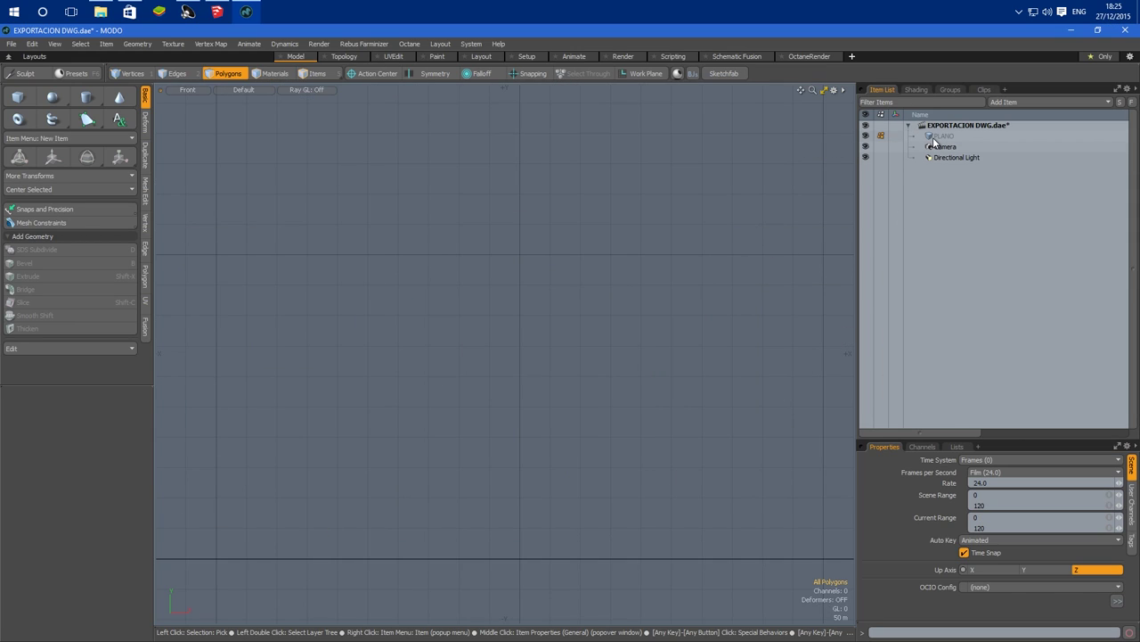
Step: Paste the copied floor plan polygons into the PLANO mesh
{"action": "left_click", "coordinate": [946, 135]}
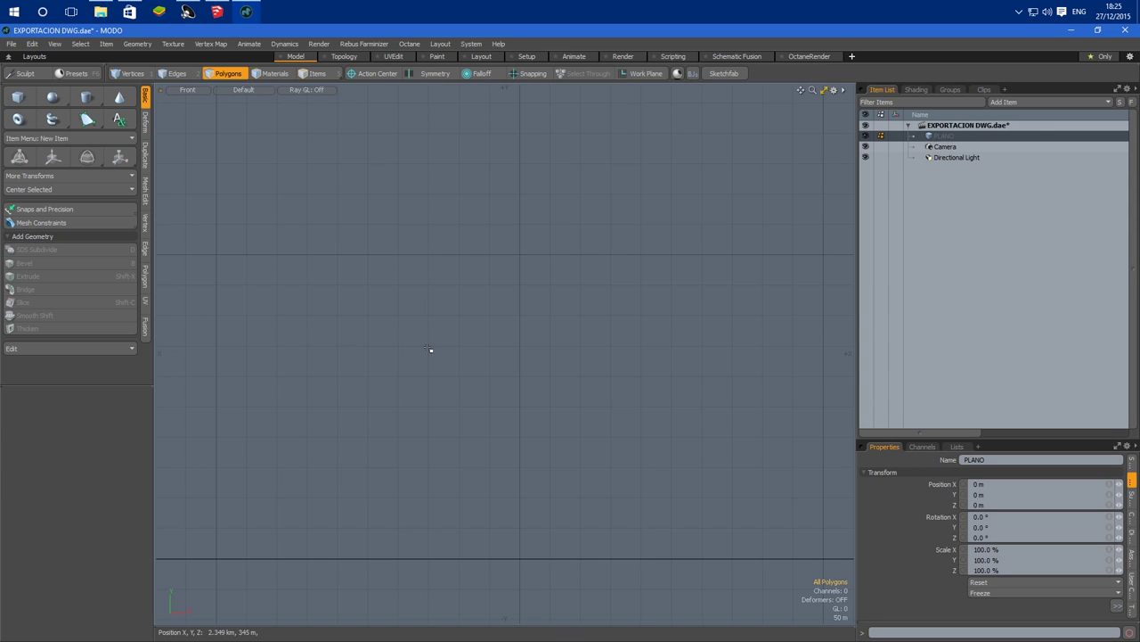
{"action": "key", "text": "ctrl"}
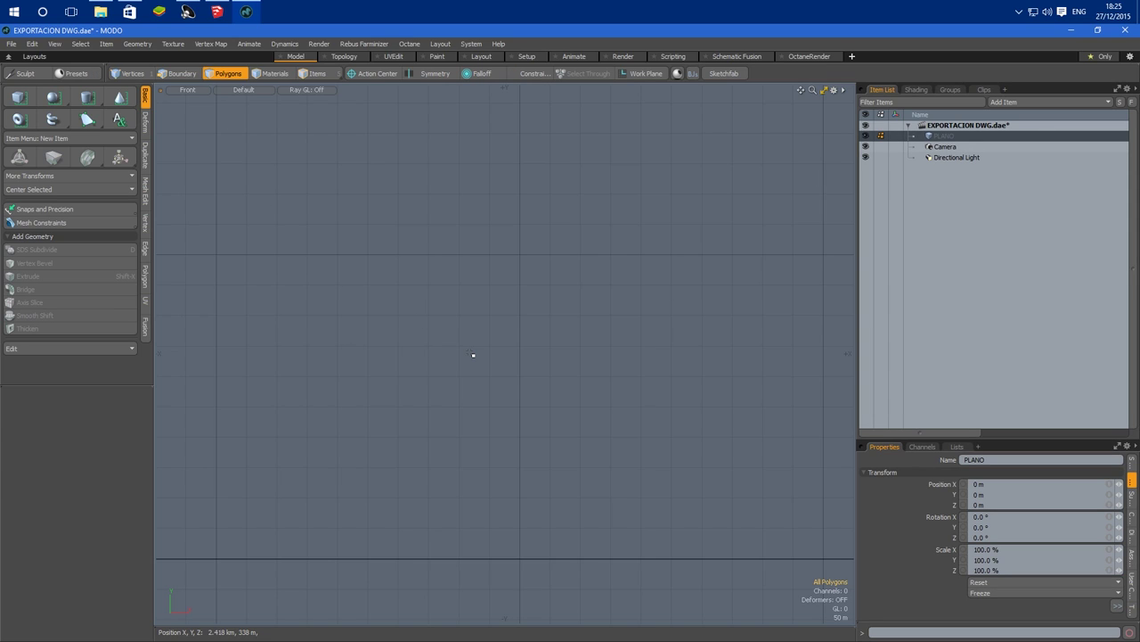
{"action": "key", "text": "ctrl+v"}
{"action": "left_click_drag", "start_coordinate": [467, 445], "coordinate": [468, 408], "text": "alt"}
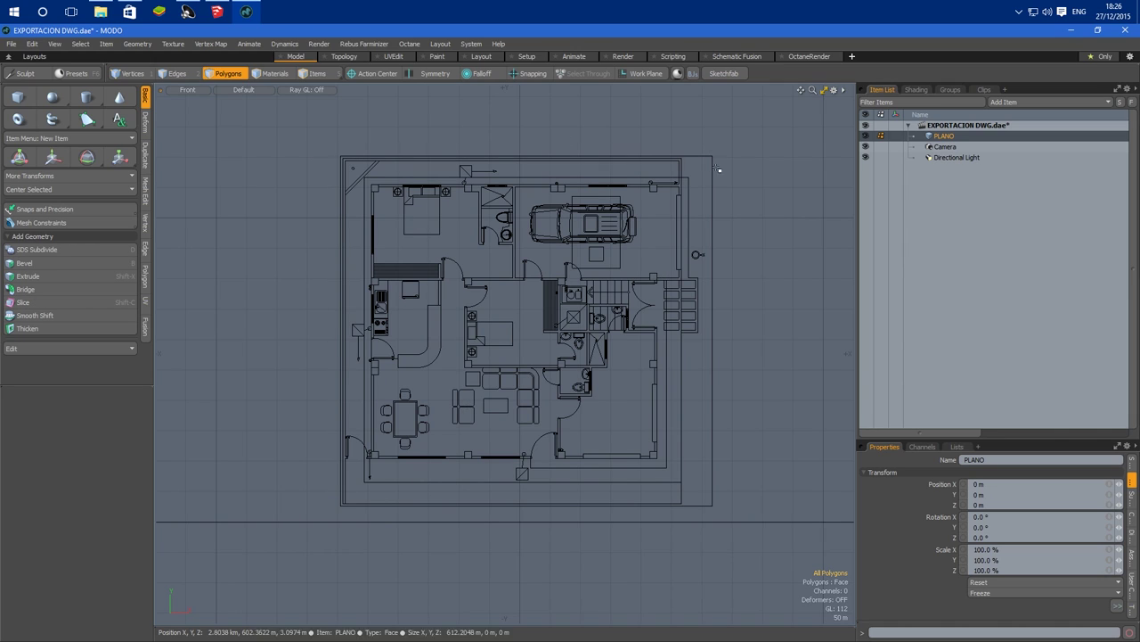
Step: Enlarge the properties and lists area and delete the normal vertex map ID20216 from the PLANO mesh
{"action": "left_click_drag", "start_coordinate": [858, 355], "coordinate": [743, 351]}
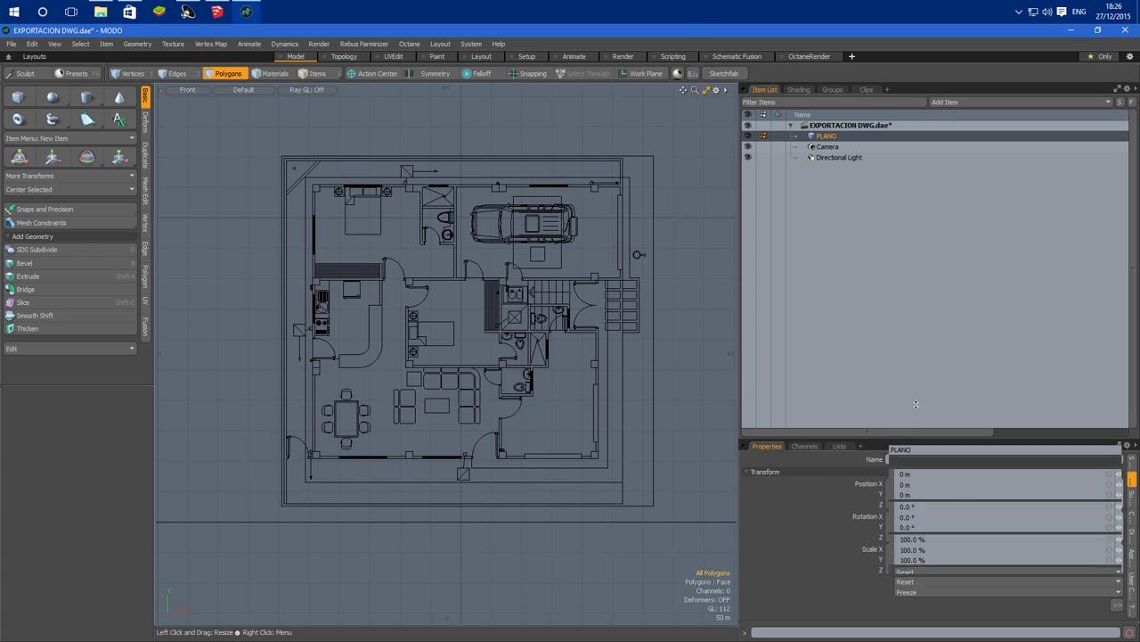
{"action": "left_click_drag", "start_coordinate": [919, 420], "coordinate": [920, 269]}
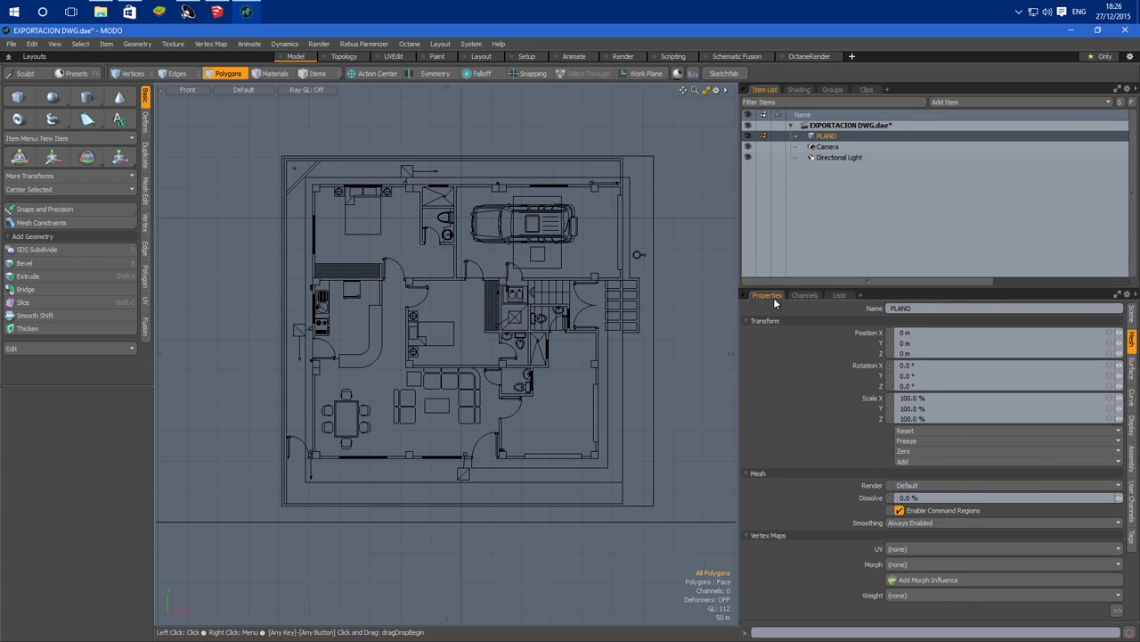
{"action": "left_click", "coordinate": [839, 296]}
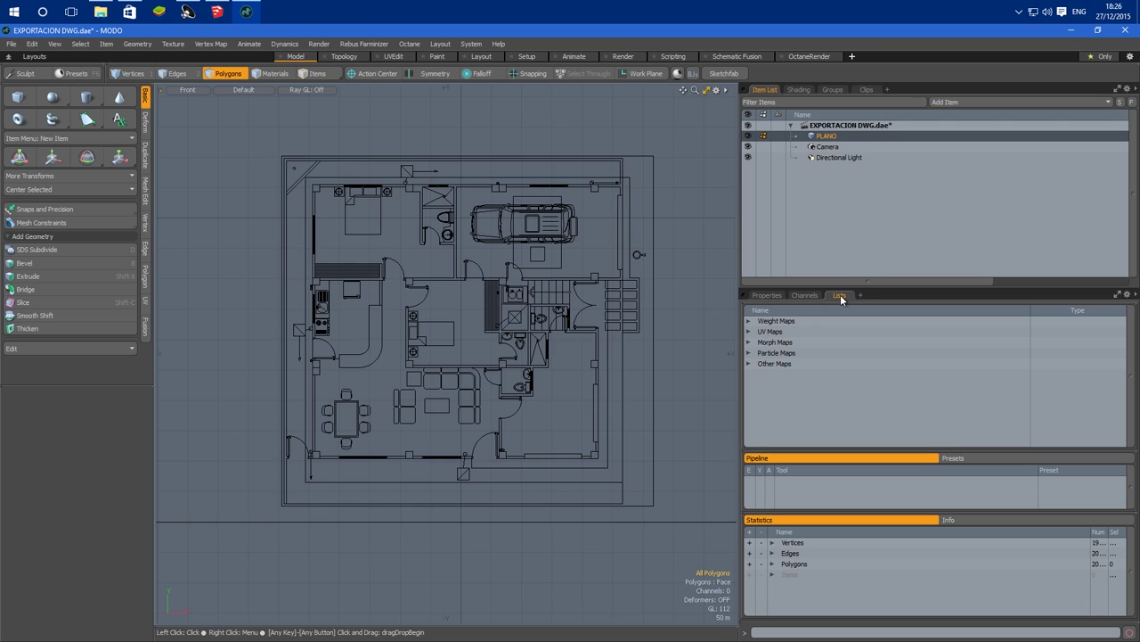
{"action": "left_click", "coordinate": [748, 363]}
{"action": "left_click", "coordinate": [787, 374]}
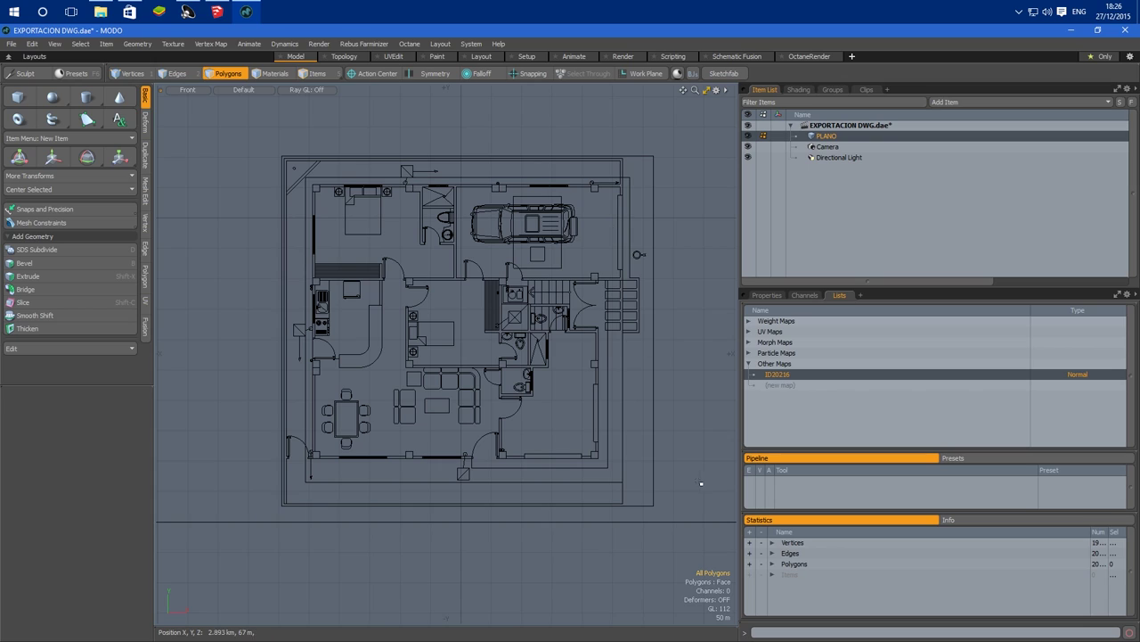
{"action": "right_click", "coordinate": [781, 374]}
{"action": "left_click", "coordinate": [782, 374]}
{"action": "key", "text": "Delete"}
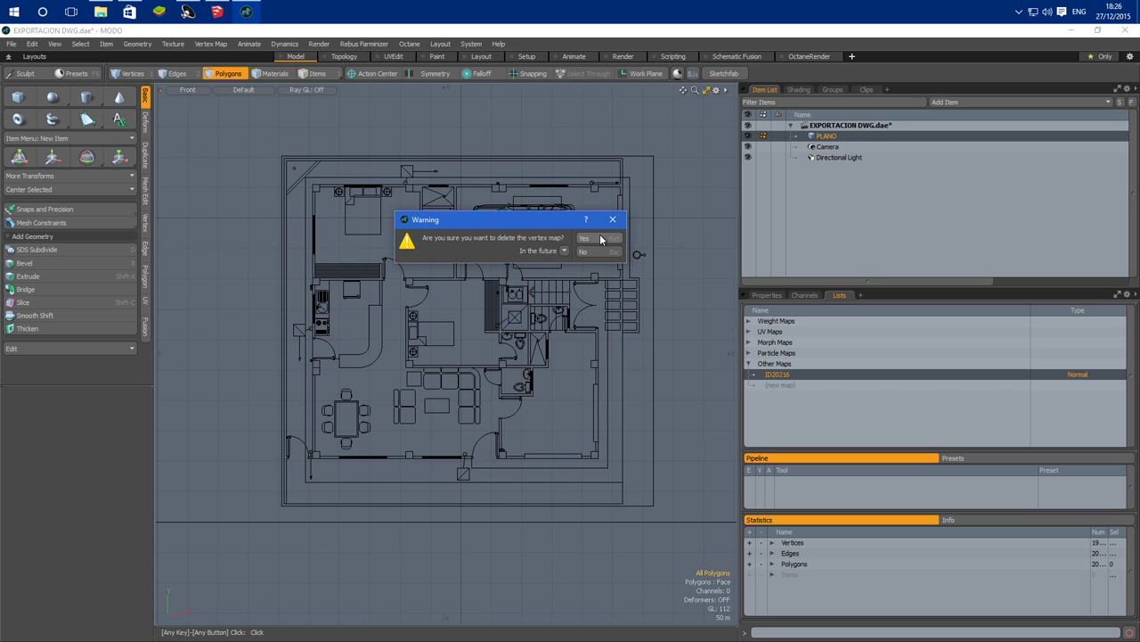
{"action": "left_click", "coordinate": [600, 233]}
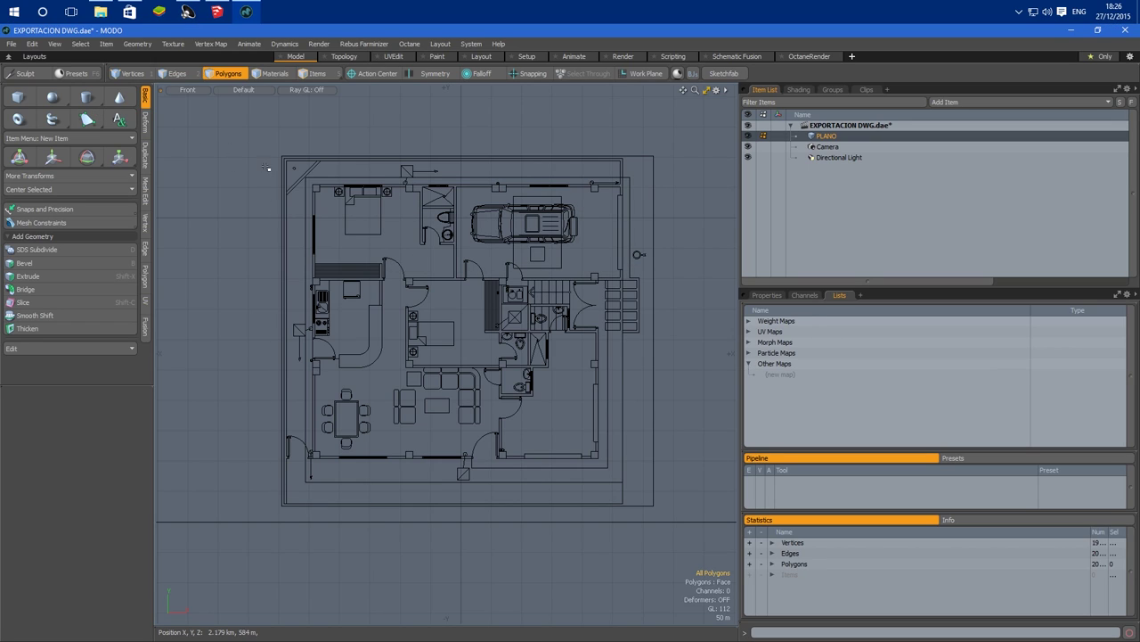
Step: Merge the floor plan's duplicate vertices with the Automatic range and Merge Discontinuous UV Values enabled
{"action": "left_click", "coordinate": [141, 46]}
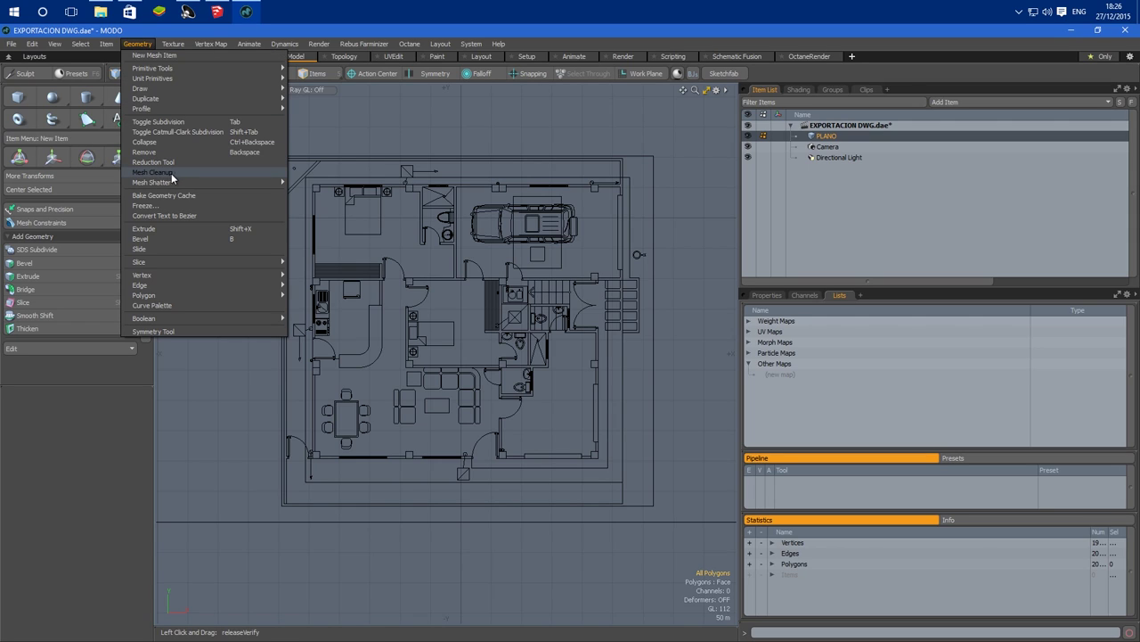
{"action": "left_click", "coordinate": [412, 123]}
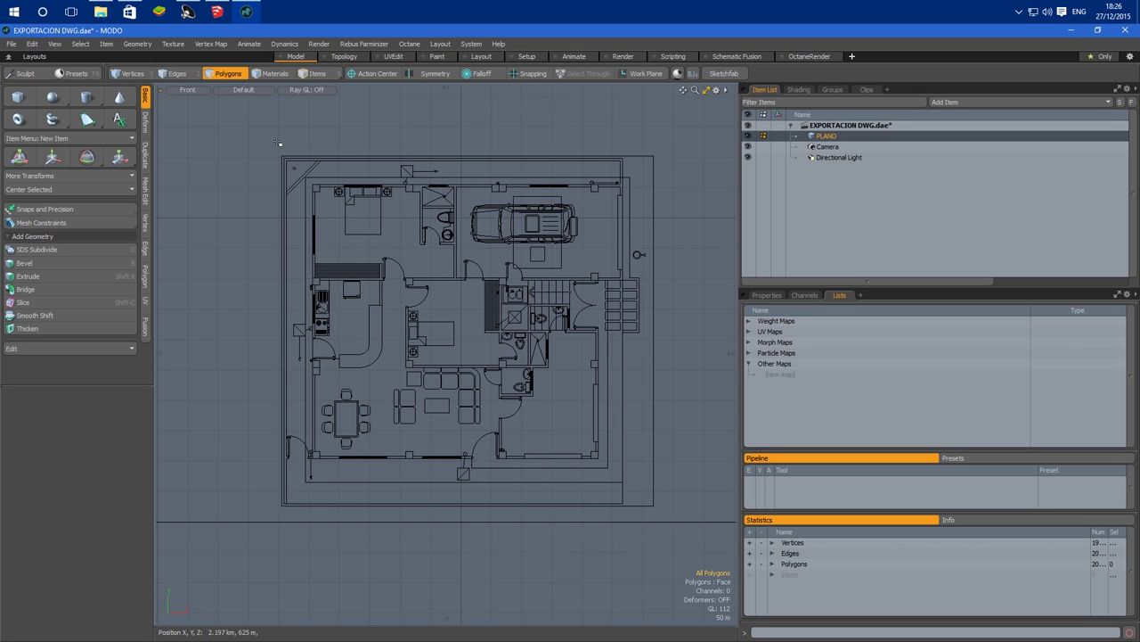
{"action": "left_click", "coordinate": [145, 223]}
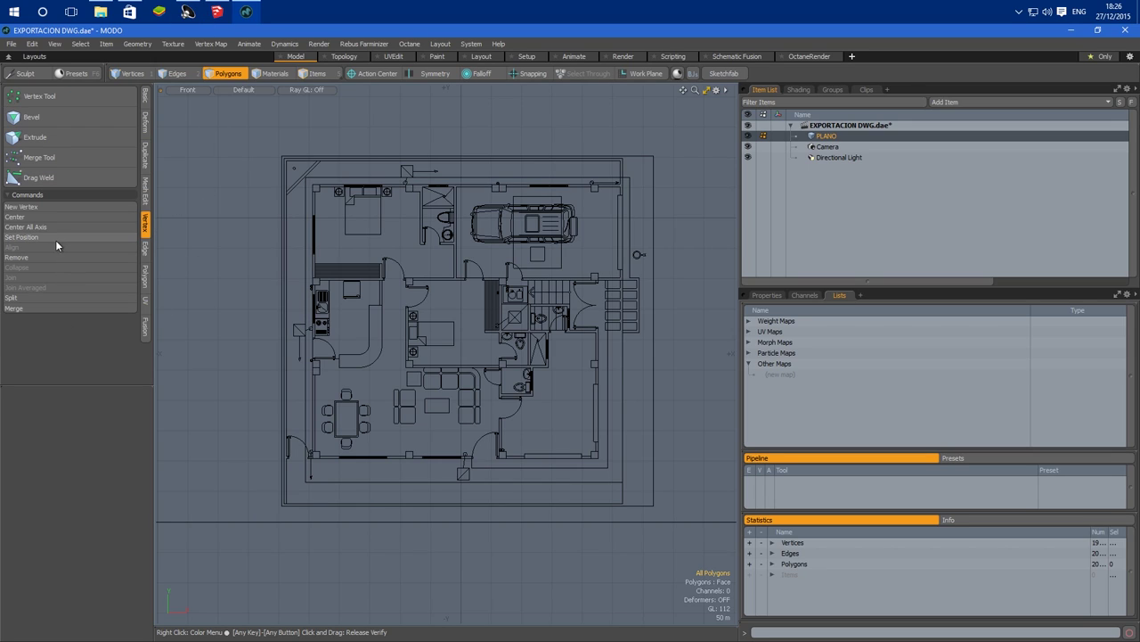
{"action": "left_click", "coordinate": [132, 73]}
{"action": "left_click", "coordinate": [146, 201]}
{"action": "left_click", "coordinate": [148, 229]}
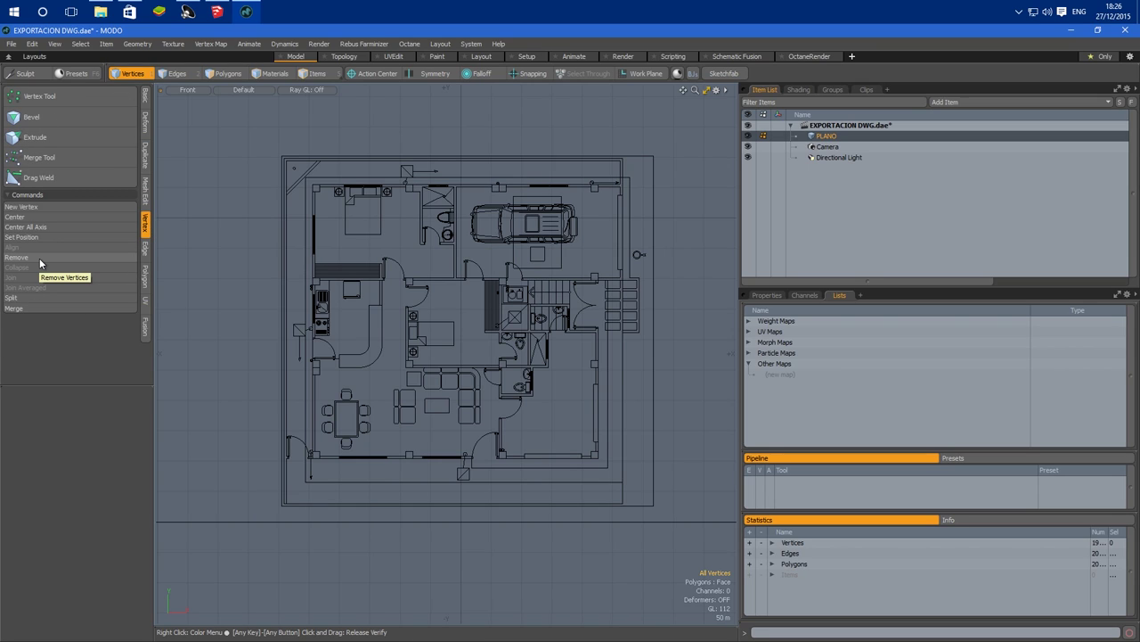
{"action": "left_click", "coordinate": [28, 307]}
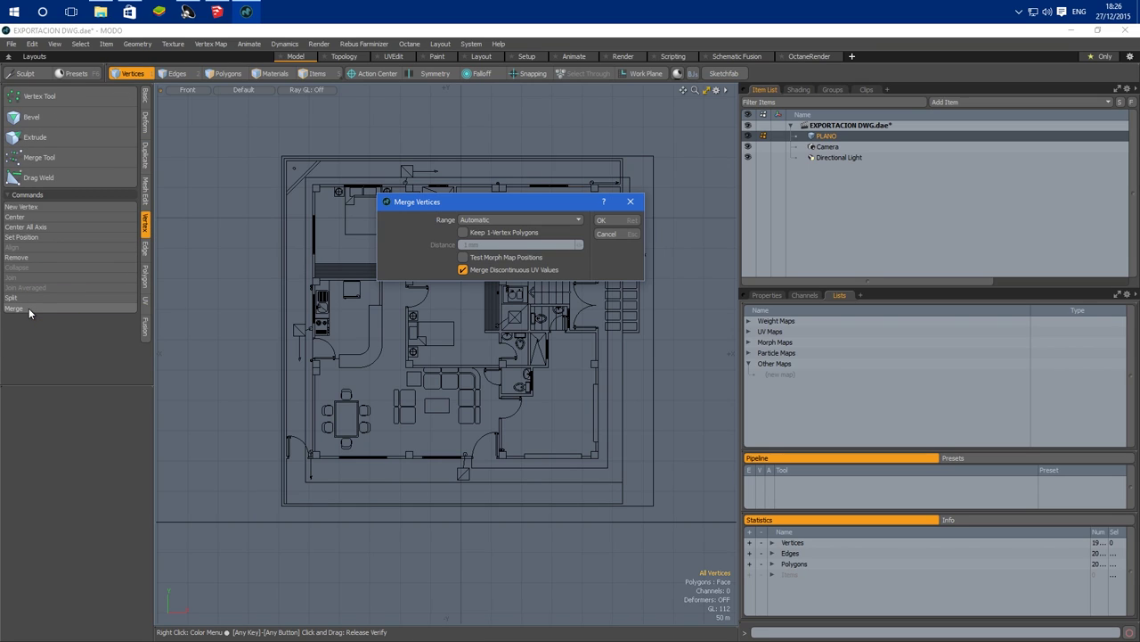
{"action": "left_click", "coordinate": [600, 219]}
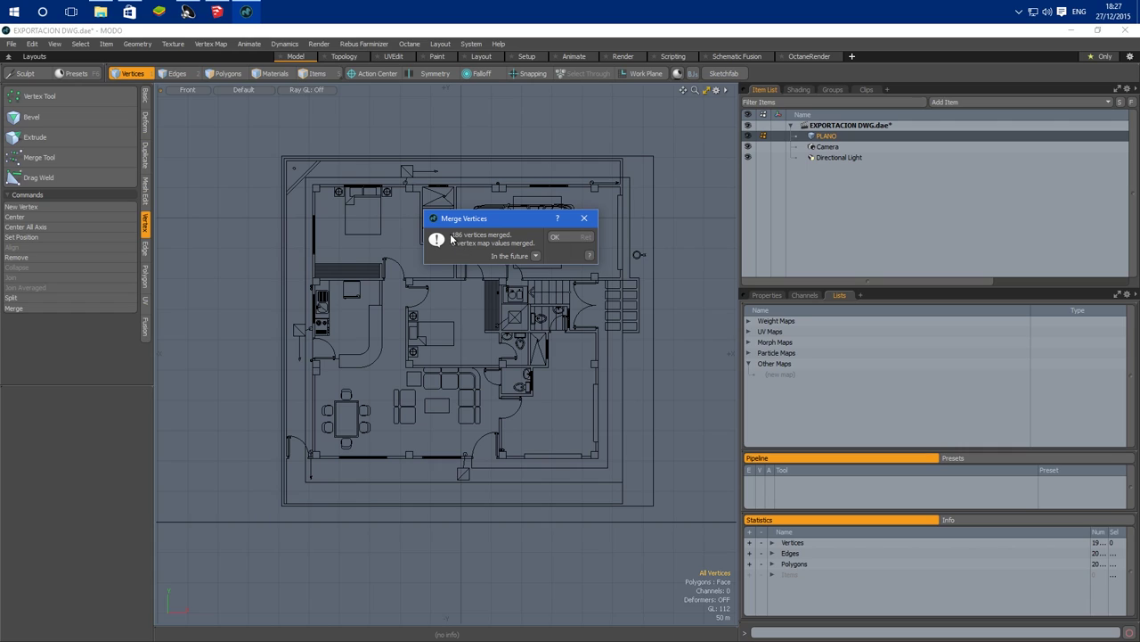
{"action": "left_click", "coordinate": [560, 239]}
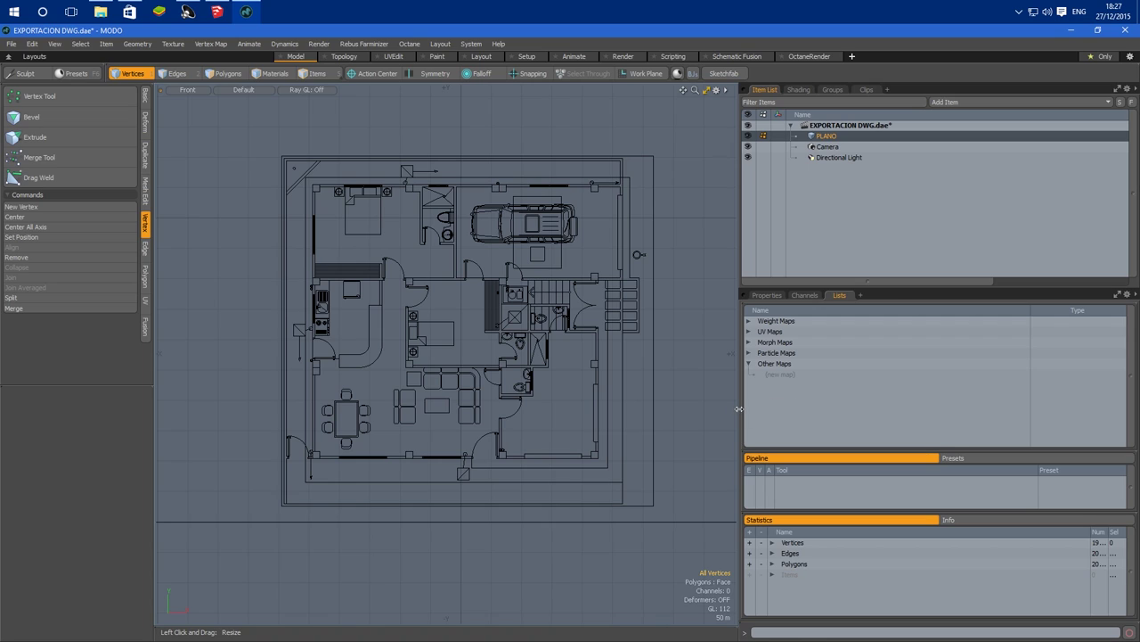
Step: Narrow the side panels and delete all imported materials, from material_3 through Steve_Glasses_Black, from the Shader Tree
{"action": "left_click_drag", "start_coordinate": [738, 408], "coordinate": [784, 408]}
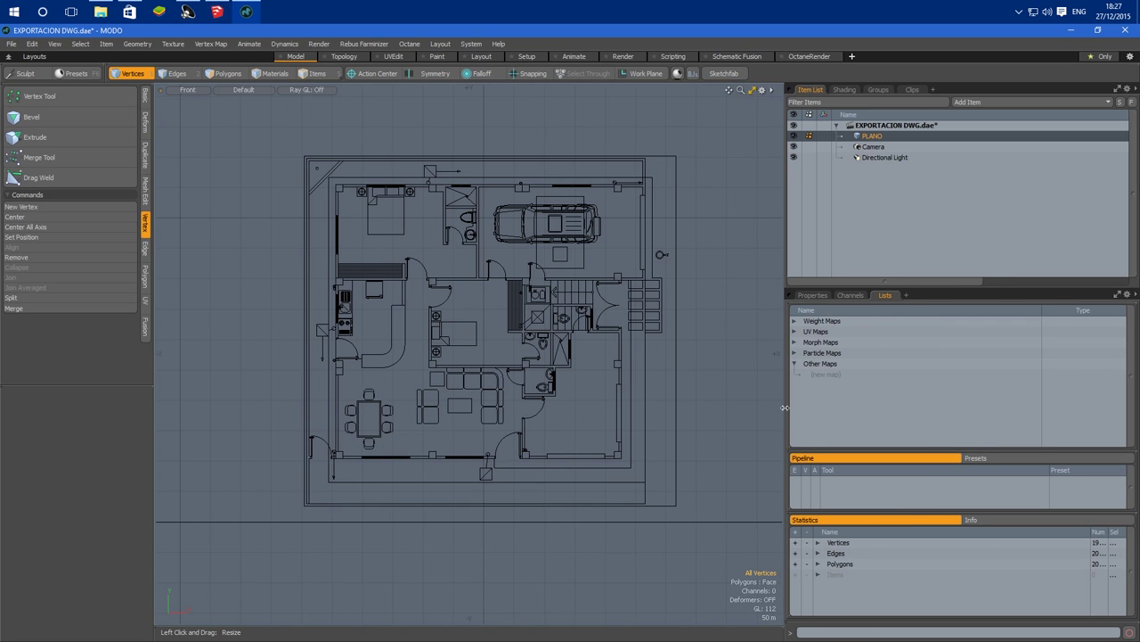
{"action": "left_click", "coordinate": [844, 91]}
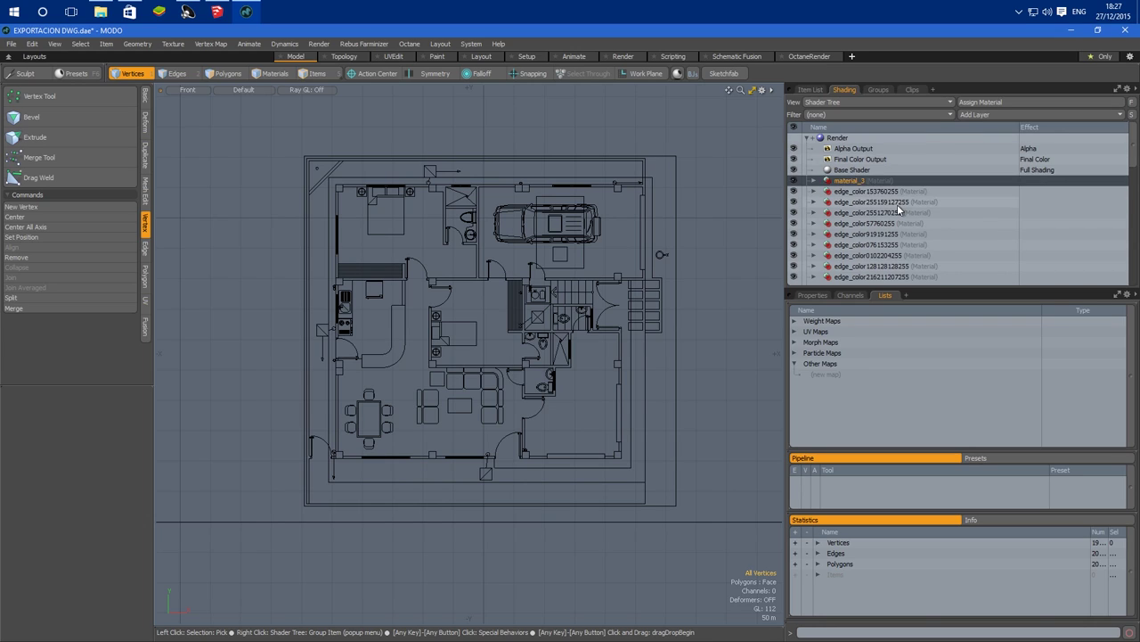
{"action": "scroll", "coordinate": [897, 204], "scroll_direction": "down", "scroll_amount": 10}
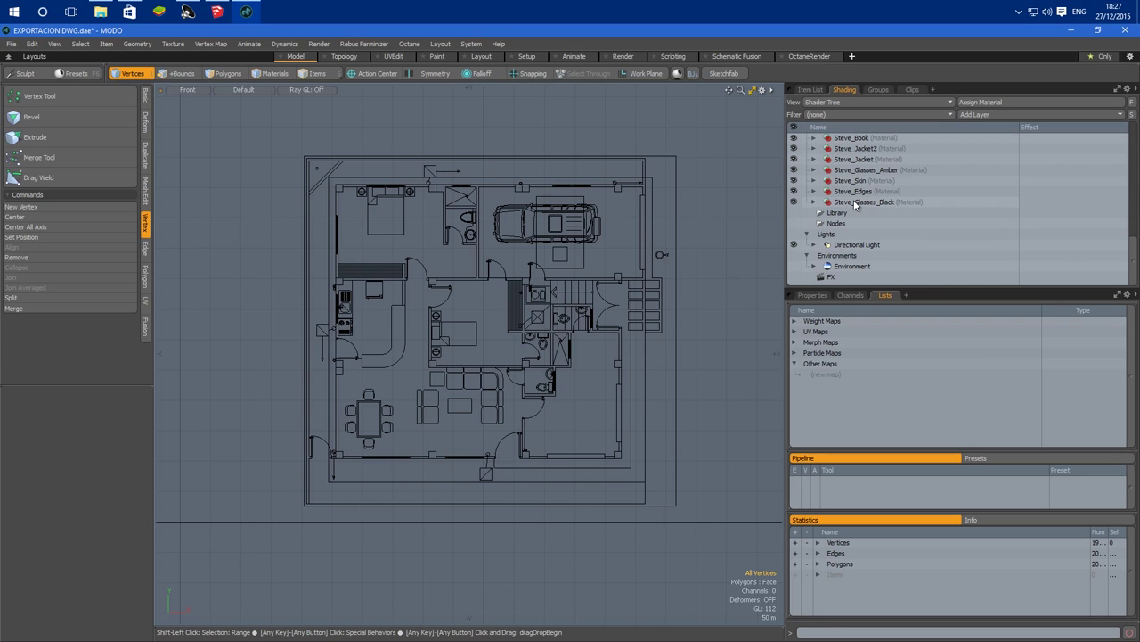
{"action": "left_click", "coordinate": [853, 202], "text": "shift"}
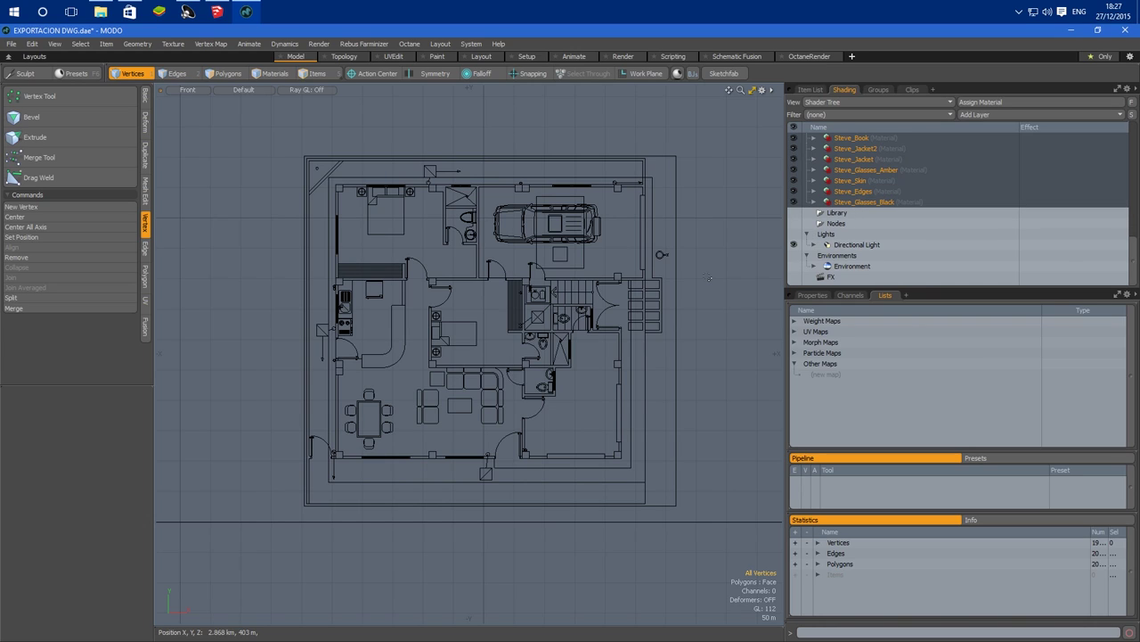
{"action": "key", "text": "Delete"}
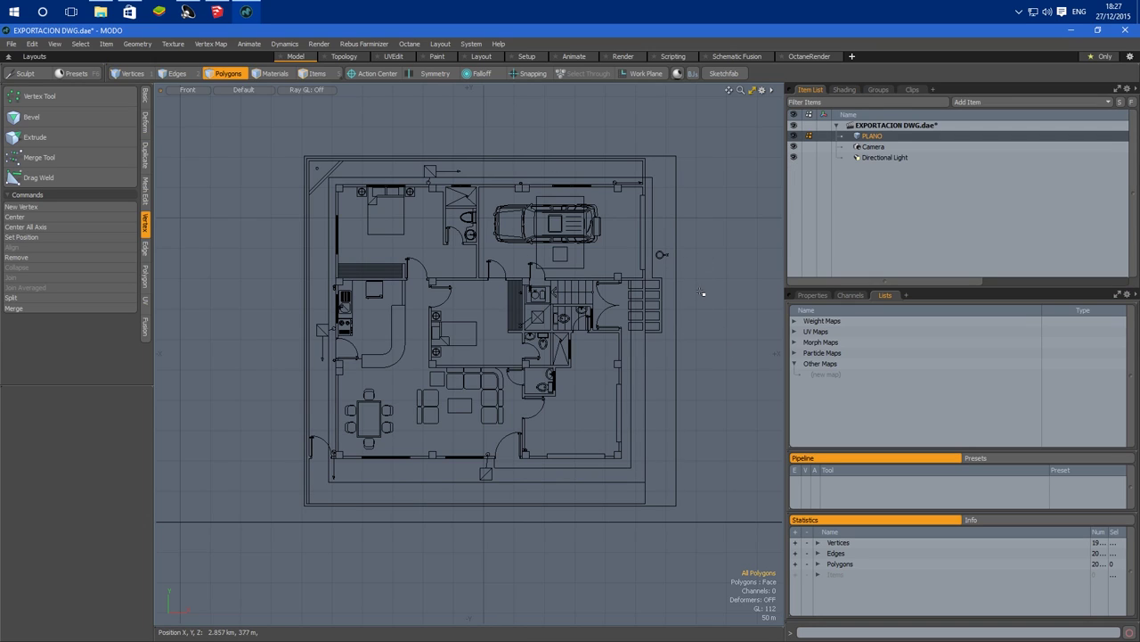
Step: Assign a new material named Default to the floor plan polygons, with 80% diffuse, 4% specular and smoothing enabled
{"action": "left_click", "coordinate": [844, 89]}
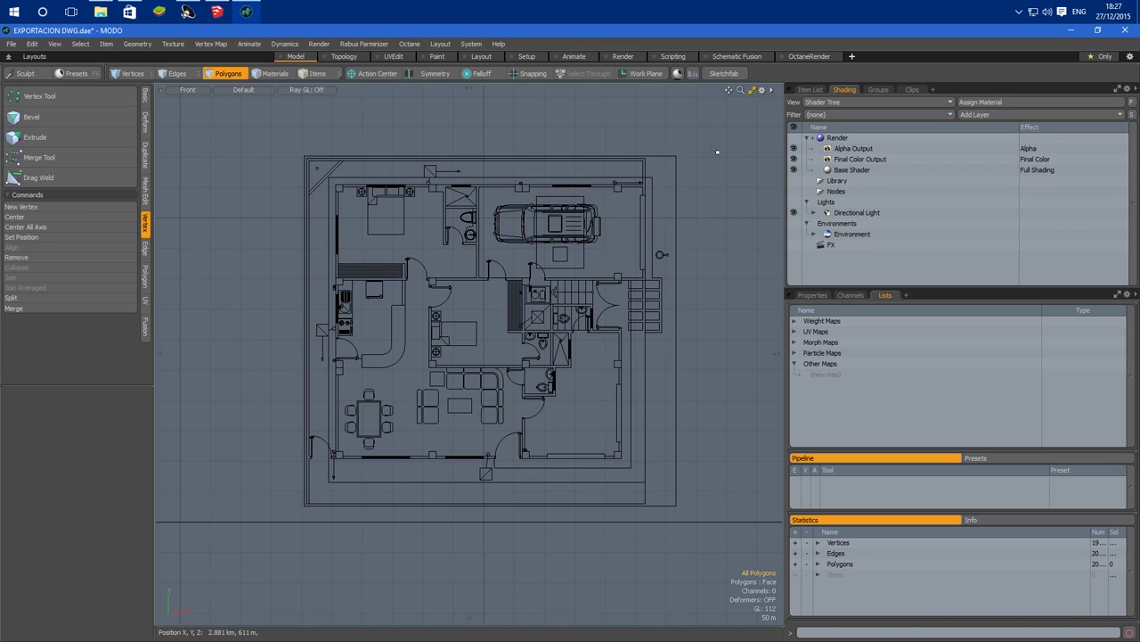
{"action": "key", "text": "m"}
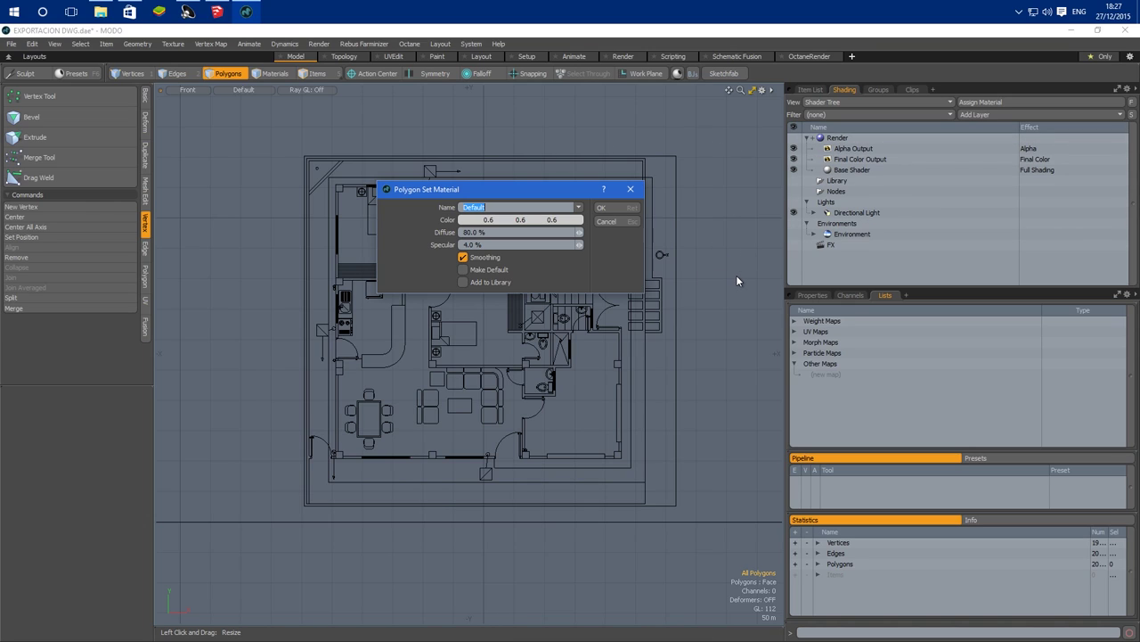
{"action": "left_click", "coordinate": [602, 207]}
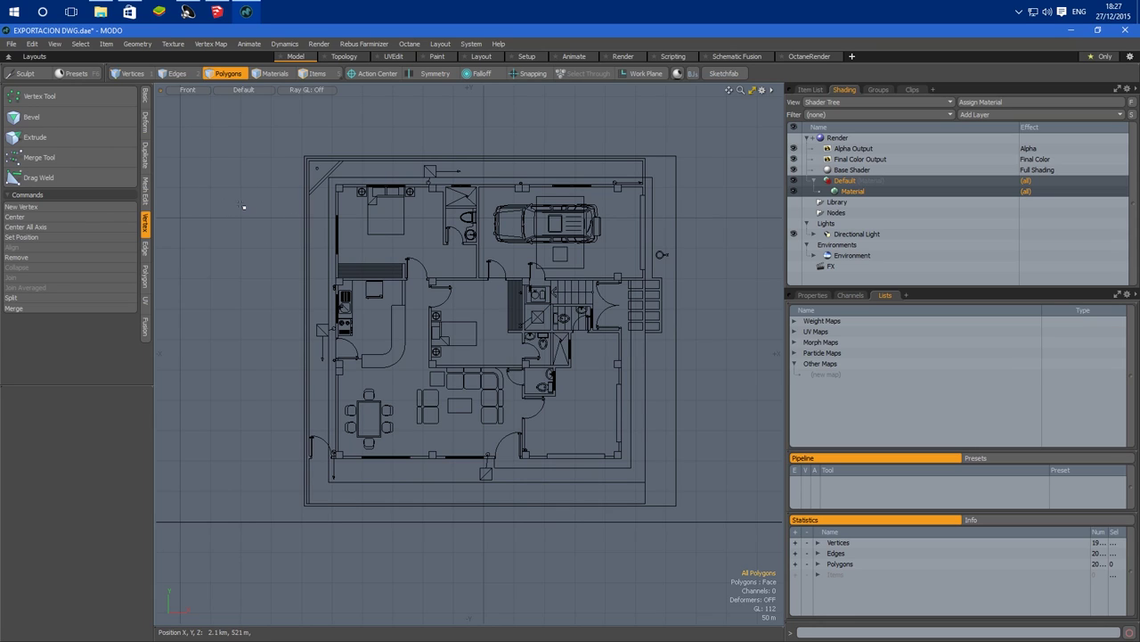
Step: Measure the overall width and height of the floor plan with the Dimensions Tool
{"action": "left_click", "coordinate": [50, 43]}
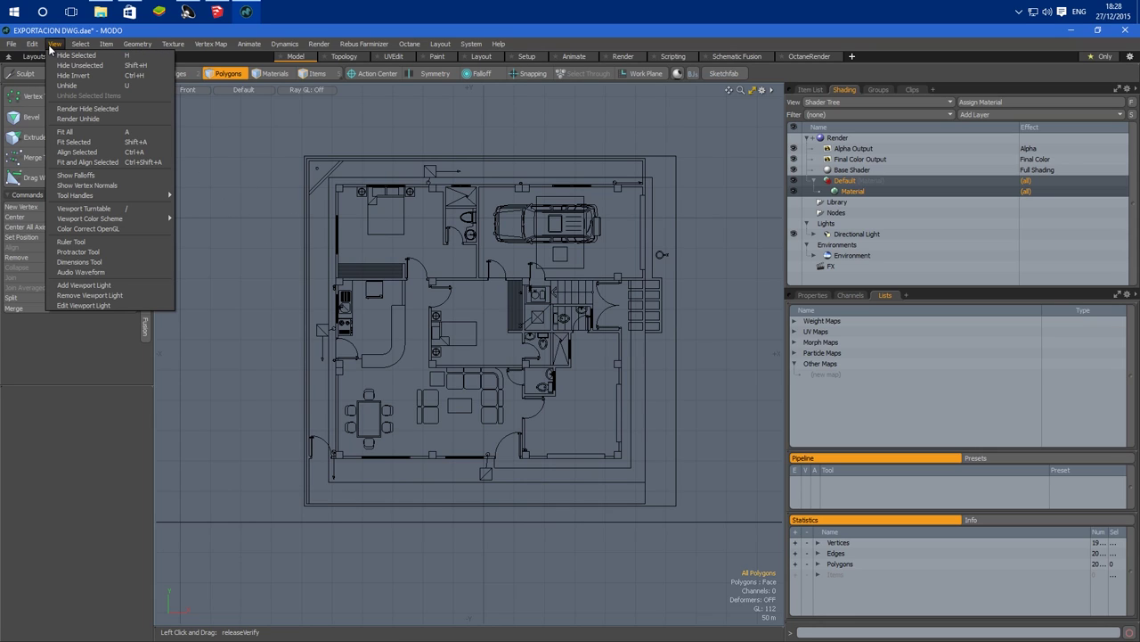
{"action": "left_click", "coordinate": [128, 259]}
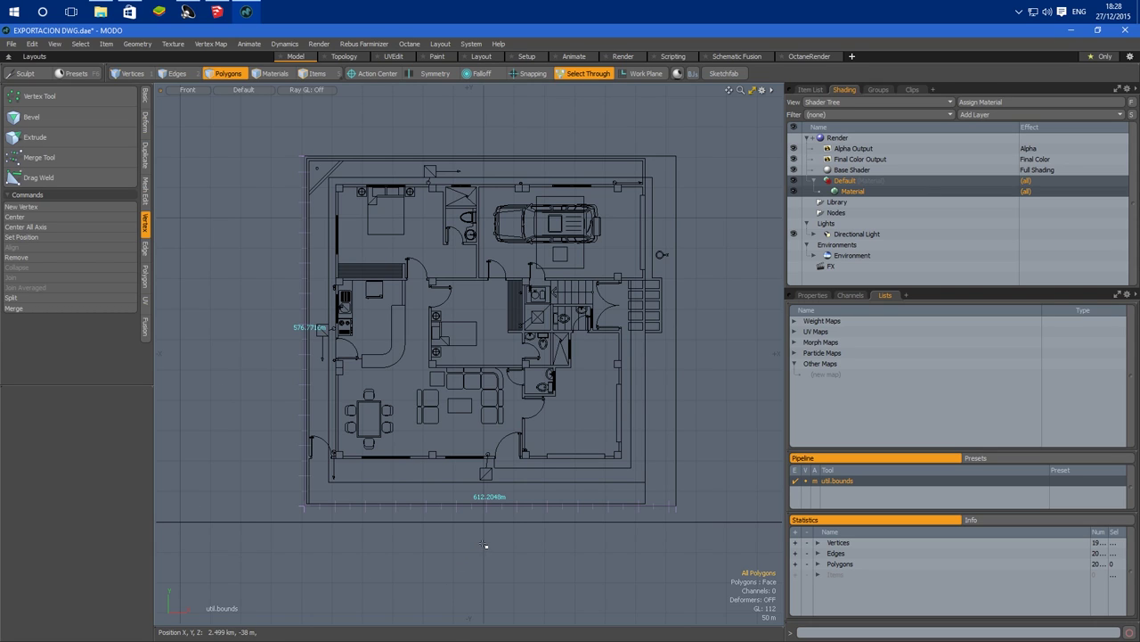
{"action": "scroll", "coordinate": [485, 544], "scroll_direction": "up", "scroll_amount": 3}
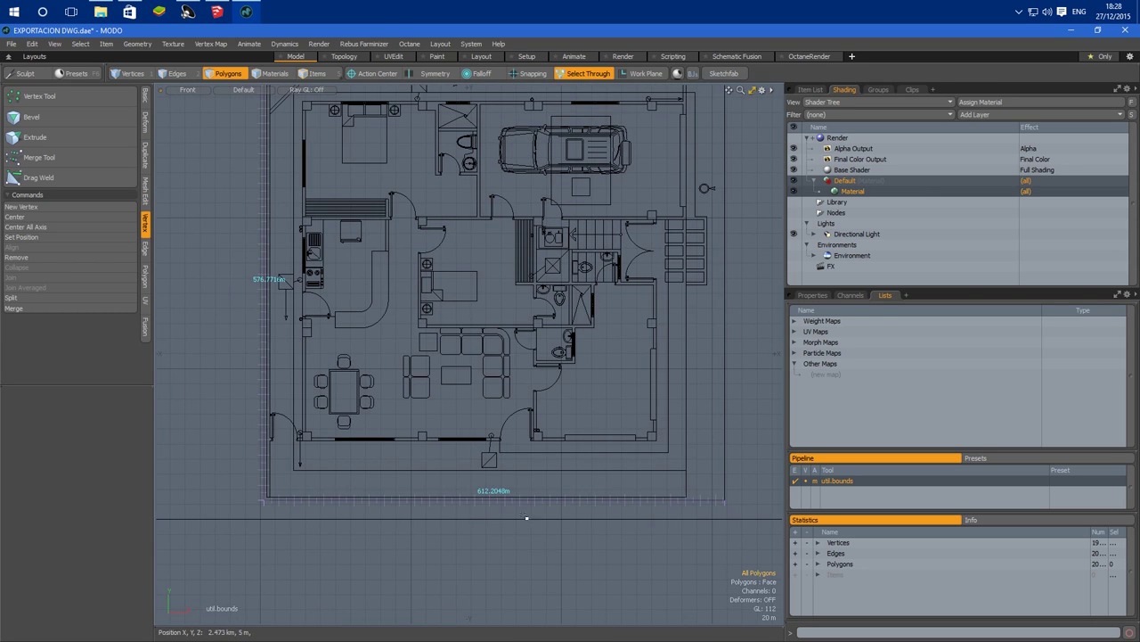
{"action": "left_click_drag", "start_coordinate": [526, 518], "coordinate": [574, 582], "text": "alt+shift"}
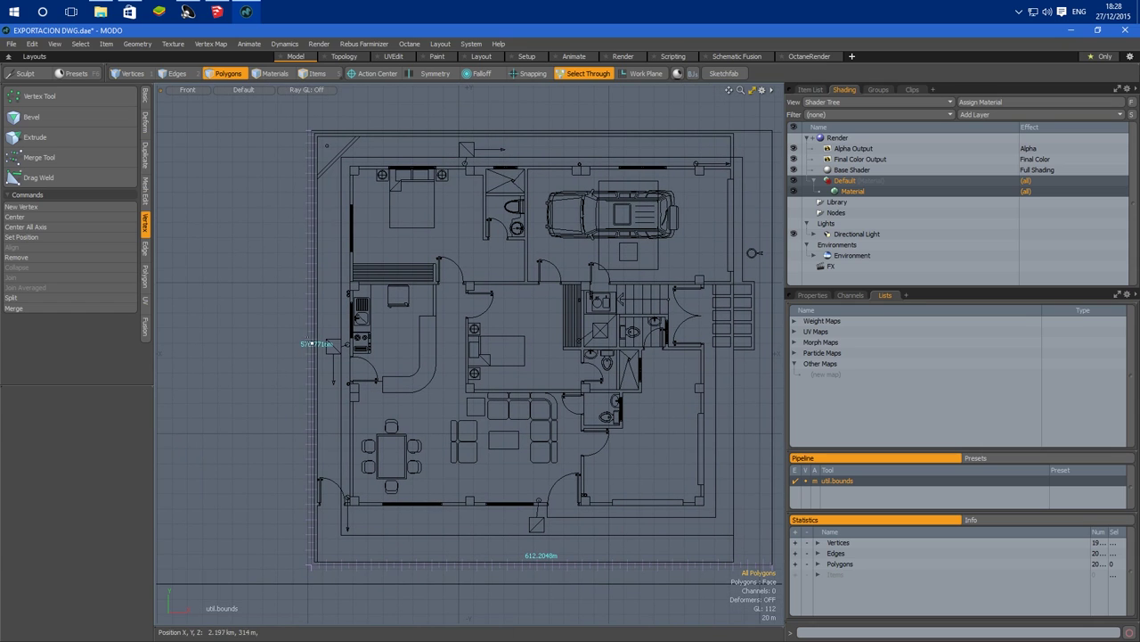
{"action": "scroll", "coordinate": [432, 401], "scroll_direction": "down", "scroll_amount": 2}
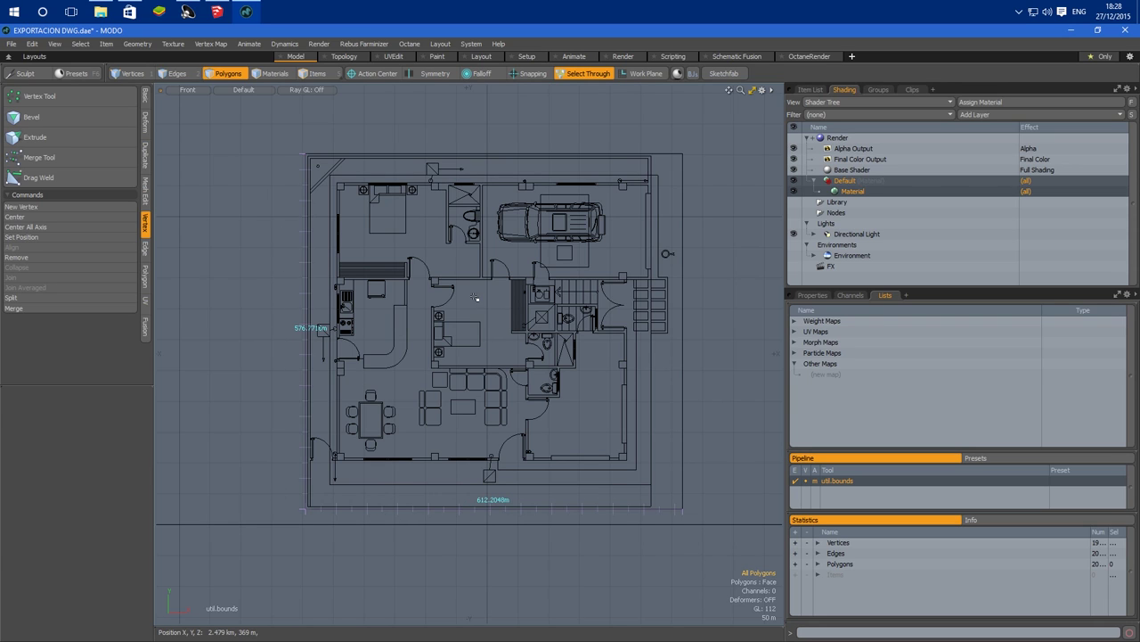
Step: Select the polygons of the double bed in the bedroom opposite the garage and measure its length and width
{"action": "left_click_drag", "start_coordinate": [369, 188], "coordinate": [484, 205], "text": "ctrl+alt"}
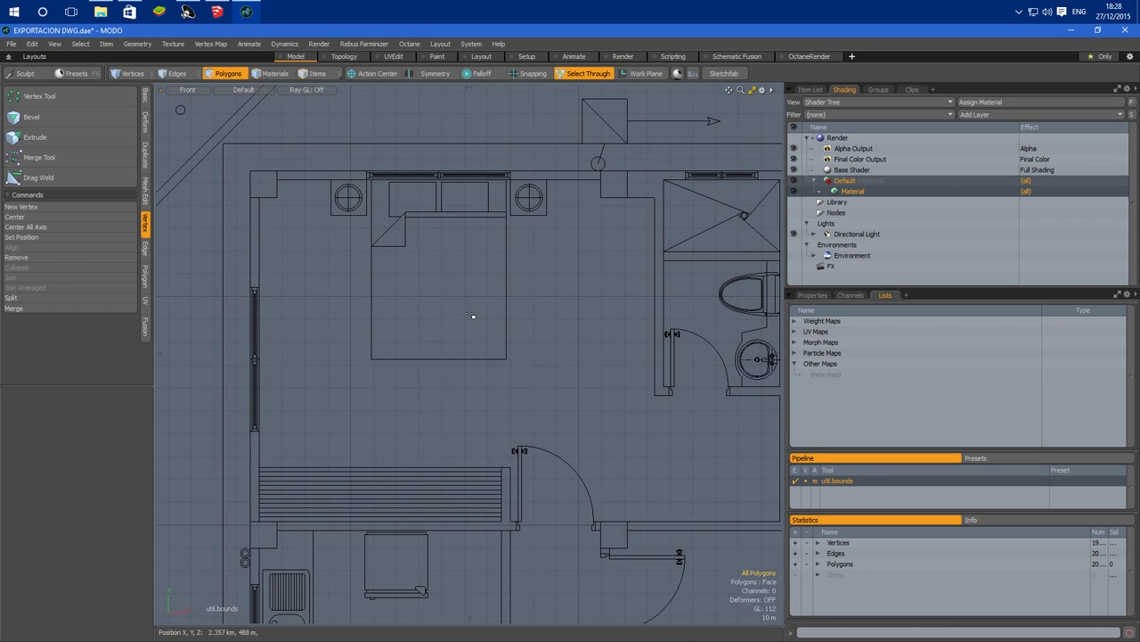
{"action": "scroll", "coordinate": [482, 236], "scroll_direction": "up", "scroll_amount": 2}
{"action": "scroll", "coordinate": [463, 277], "scroll_direction": "up", "scroll_amount": 1}
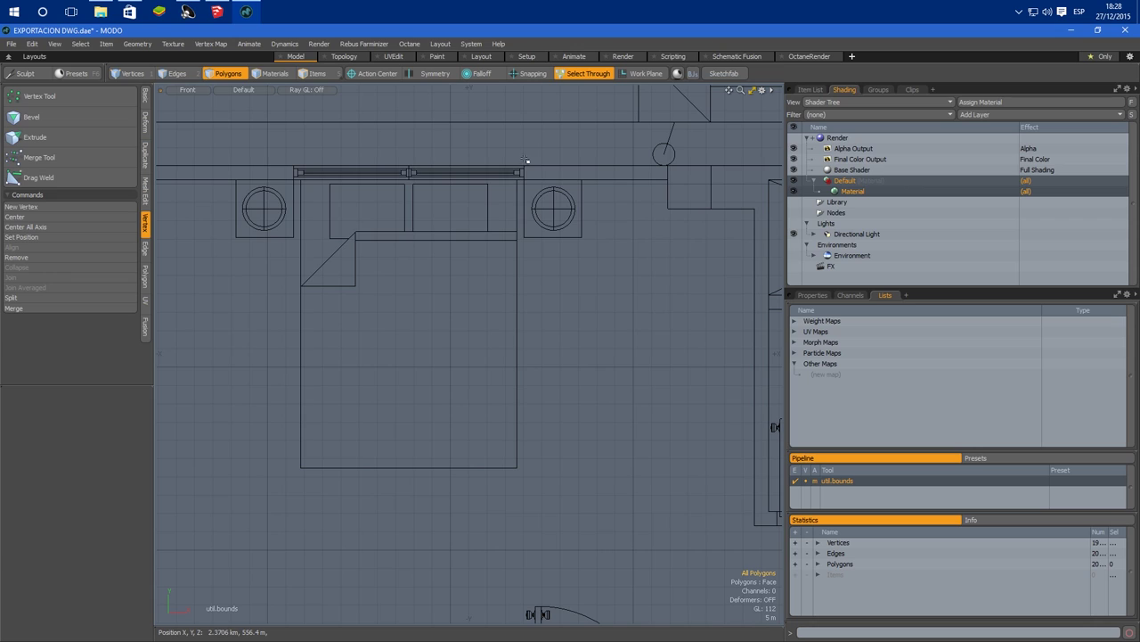
{"action": "left_click_drag", "start_coordinate": [533, 161], "coordinate": [290, 501]}
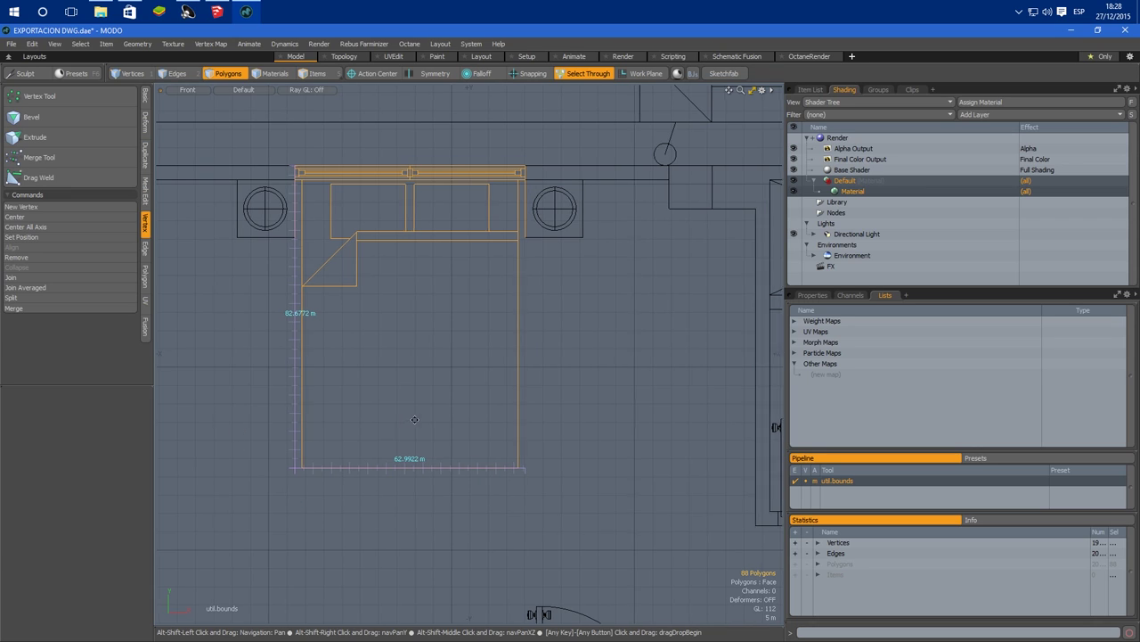
{"action": "left_click_drag", "start_coordinate": [371, 299], "coordinate": [404, 290], "text": "alt"}
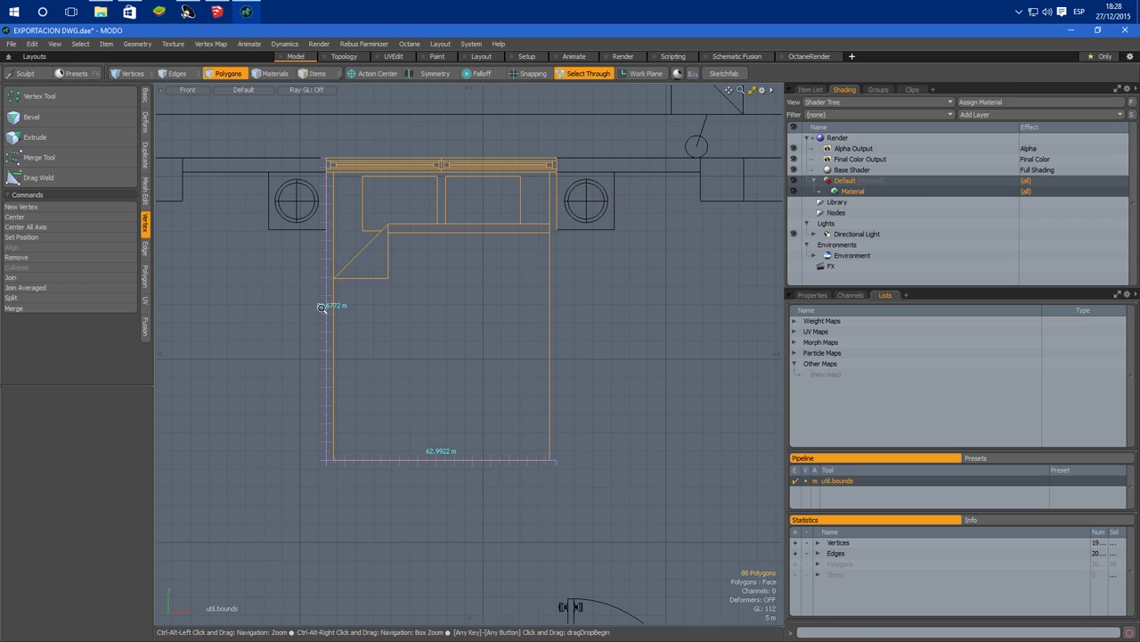
{"action": "scroll", "coordinate": [326, 314], "scroll_direction": "up", "scroll_amount": 3}
{"action": "left_click_drag", "start_coordinate": [459, 359], "coordinate": [384, 354], "text": "ctrl+alt"}
{"action": "left_click_drag", "start_coordinate": [501, 392], "coordinate": [474, 390], "text": "alt"}
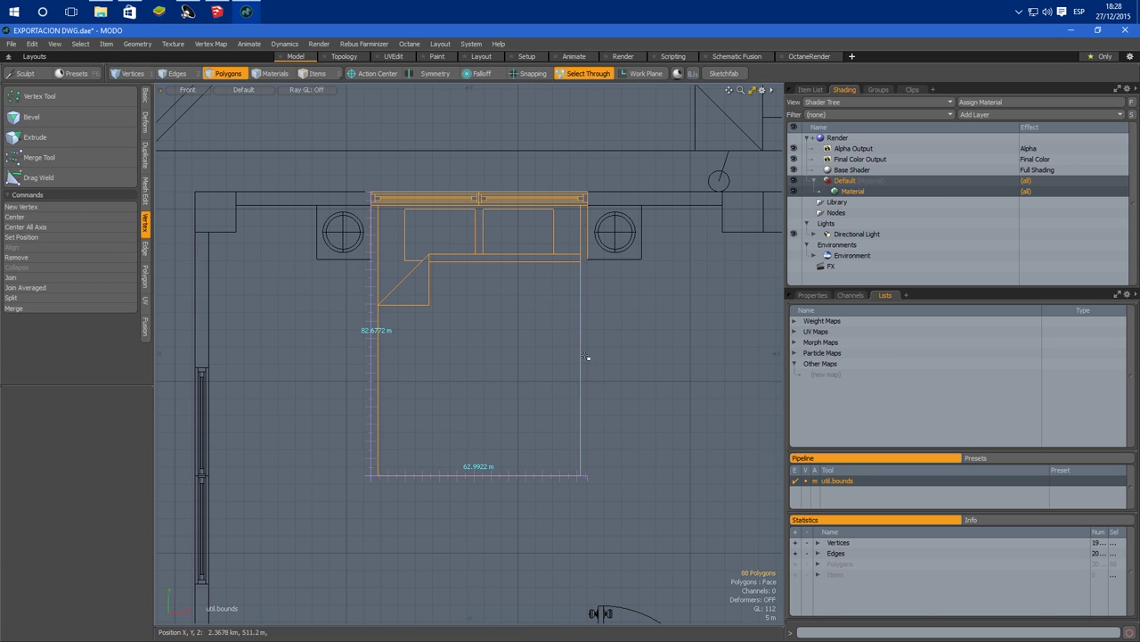
{"action": "left_click_drag", "start_coordinate": [375, 222], "coordinate": [443, 230], "text": "alt"}
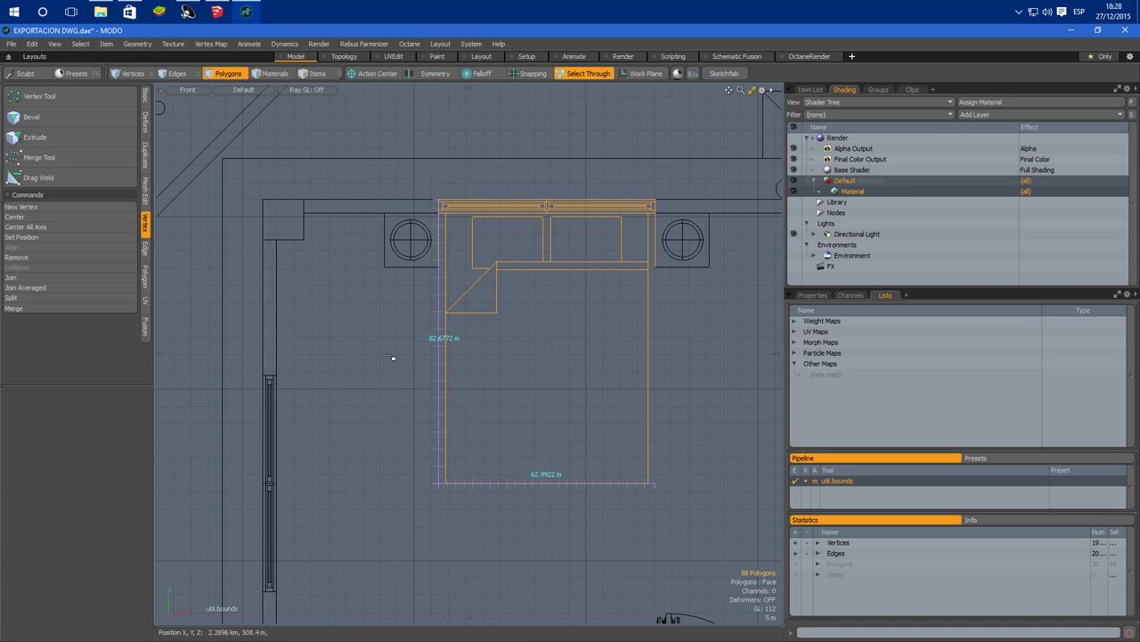
Step: Rescale the whole plan with Absolute Scaling's Reference Scale, proportionally setting the selected bed's Y size to 2 m
{"action": "left_click", "coordinate": [144, 97]}
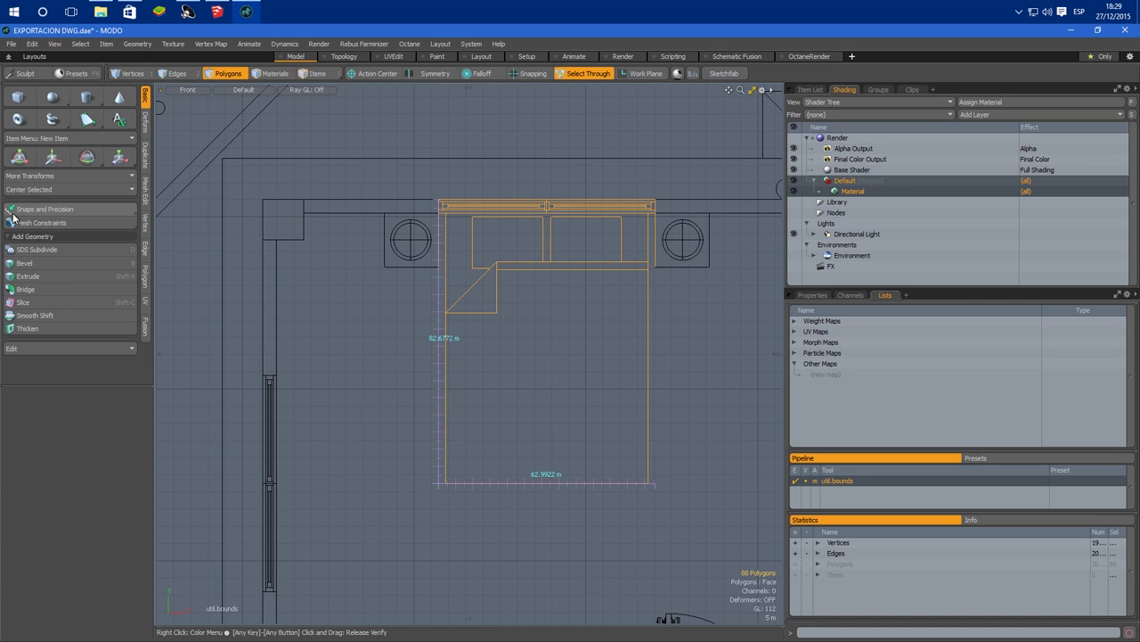
{"action": "left_click", "coordinate": [78, 210]}
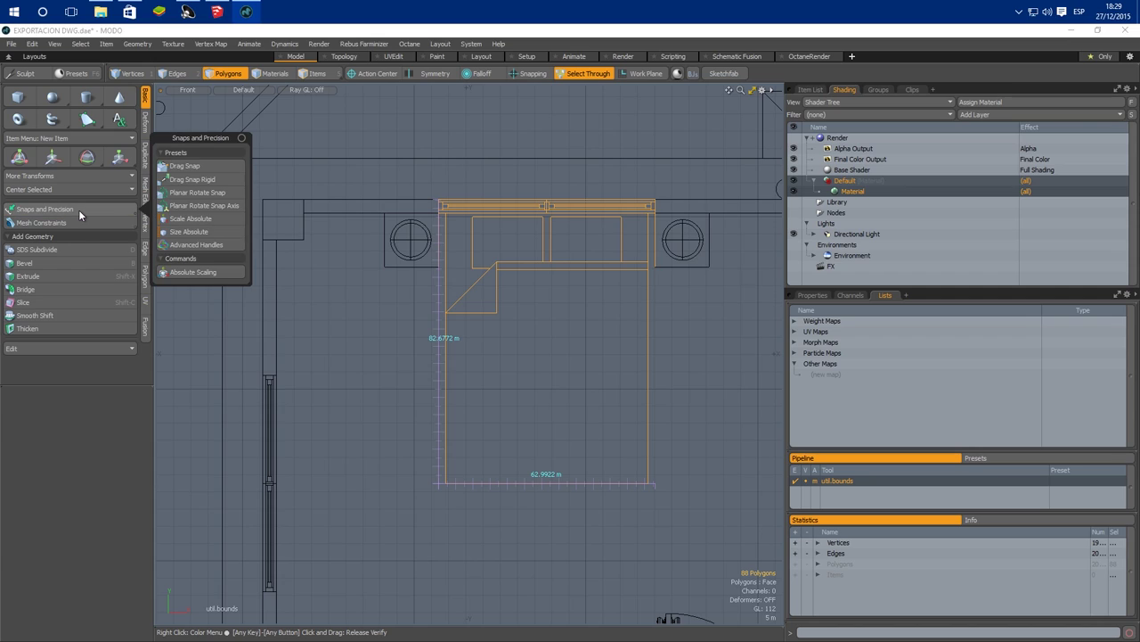
{"action": "left_click", "coordinate": [196, 271]}
{"action": "left_click_drag", "start_coordinate": [202, 122], "coordinate": [153, 131]}
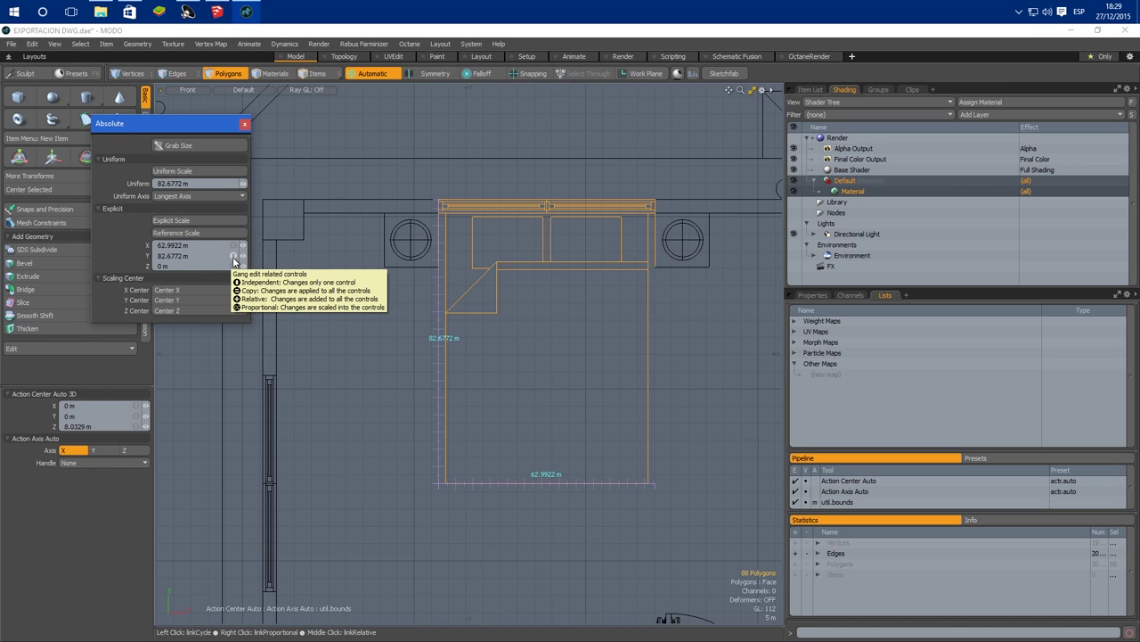
{"action": "left_click", "coordinate": [196, 256]}
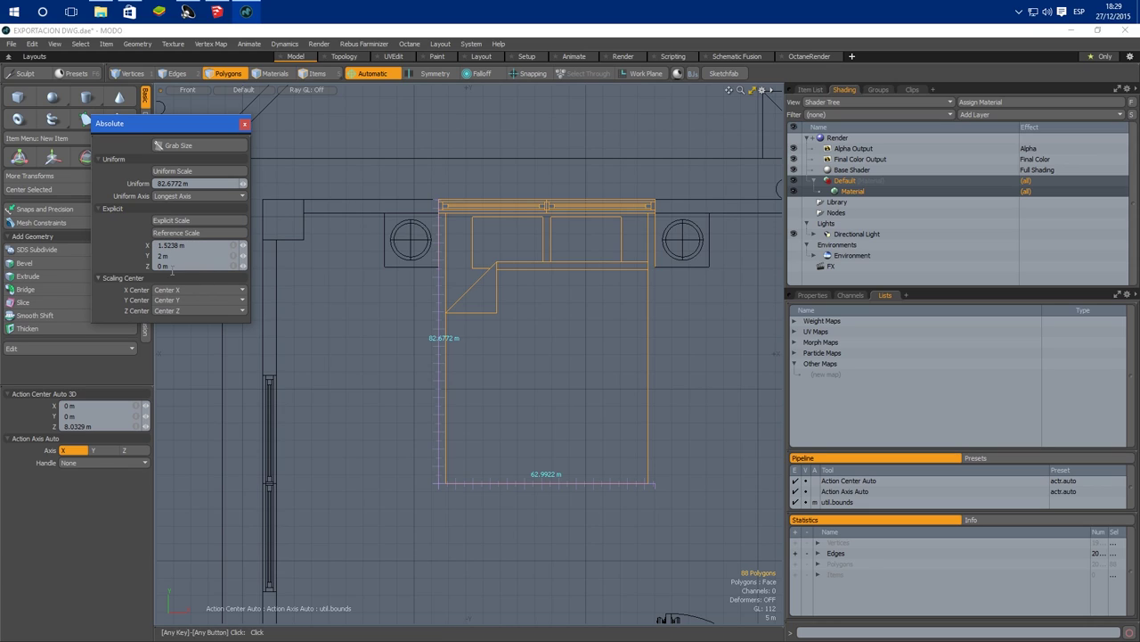
{"action": "left_click", "coordinate": [189, 234]}
Step: Check the rescaled bed's length and width against the rest of the plan
{"action": "key", "text": "a"}
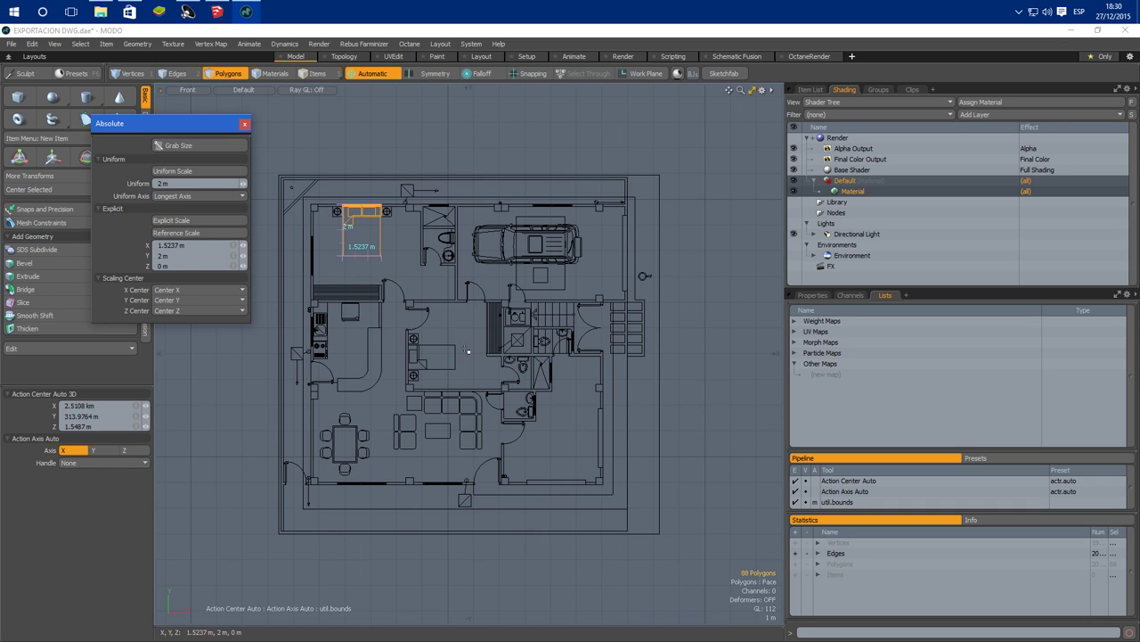
{"action": "left_click_drag", "start_coordinate": [424, 259], "coordinate": [514, 311], "text": "ctrl+alt"}
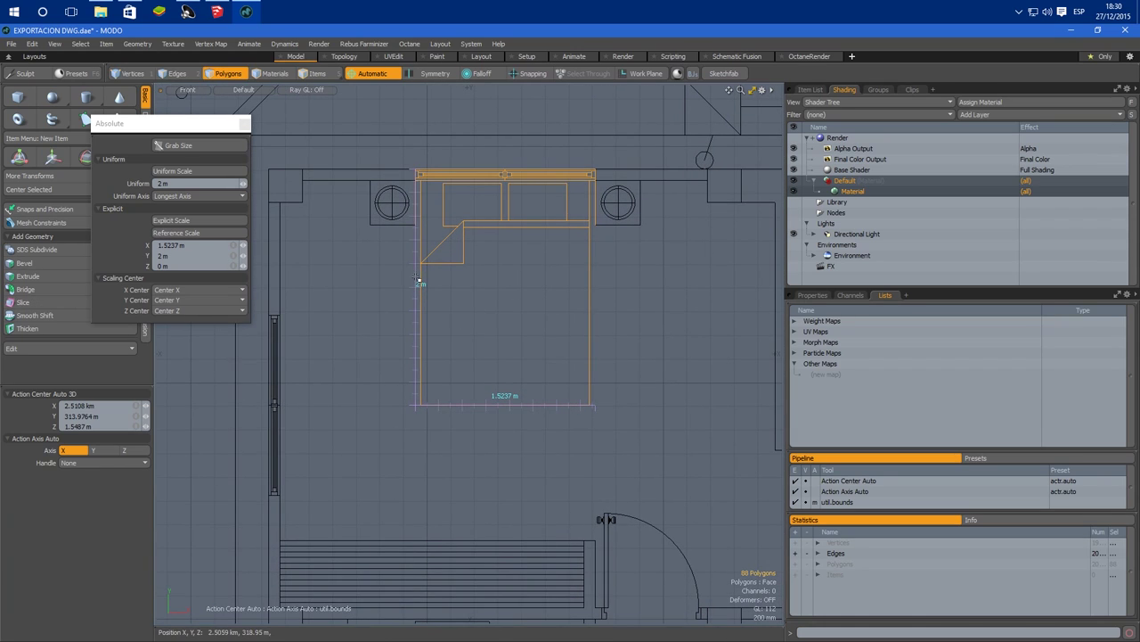
{"action": "left_click_drag", "start_coordinate": [561, 373], "coordinate": [420, 363], "text": "ctrl+alt"}
{"action": "key", "text": "a"}
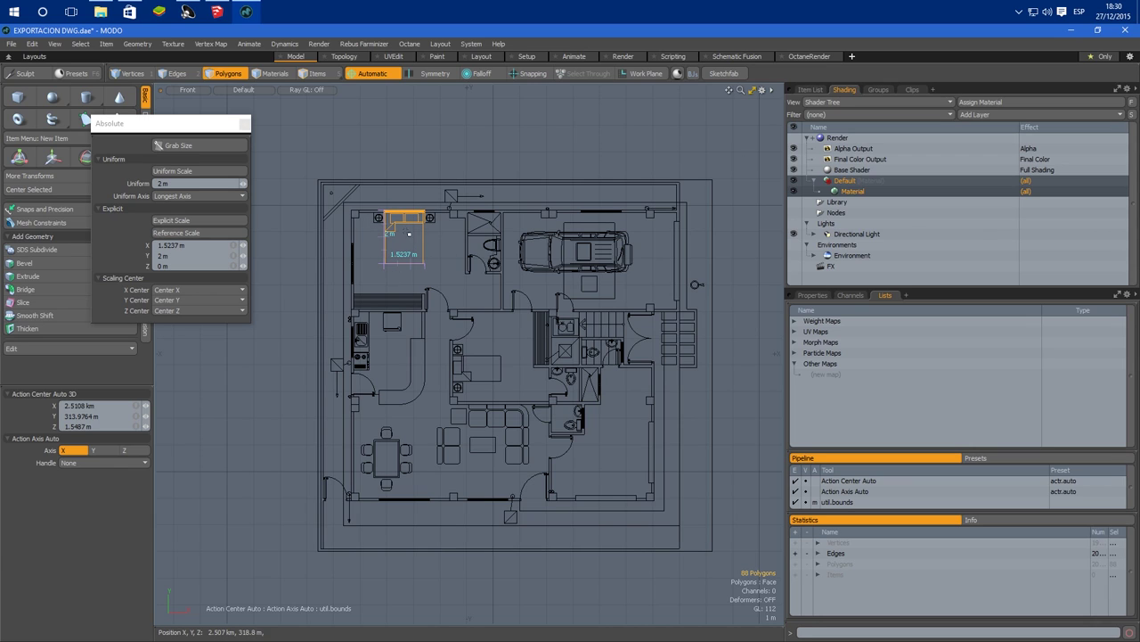
Step: Select the whole floor plan to check its overall dimensions, and close the Absolute scaling dialog and clear the selection
{"action": "left_click_drag", "start_coordinate": [295, 161], "coordinate": [725, 570]}
{"action": "left_click_drag", "start_coordinate": [458, 537], "coordinate": [457, 451], "text": "alt+shift"}
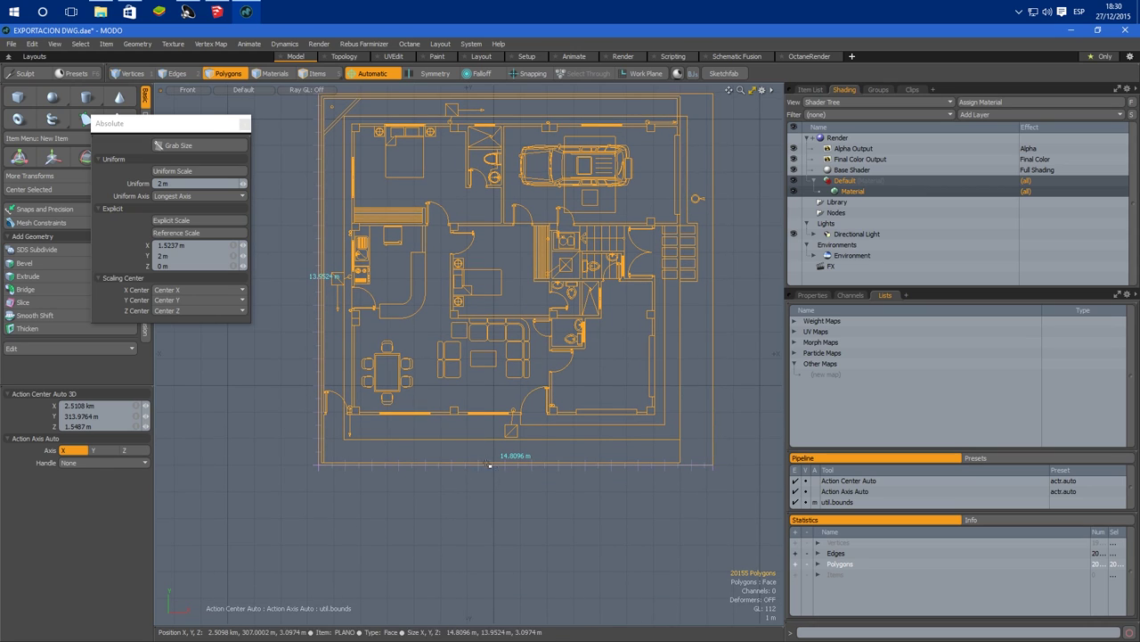
{"action": "left_click_drag", "start_coordinate": [314, 276], "coordinate": [293, 333], "text": "alt+shift"}
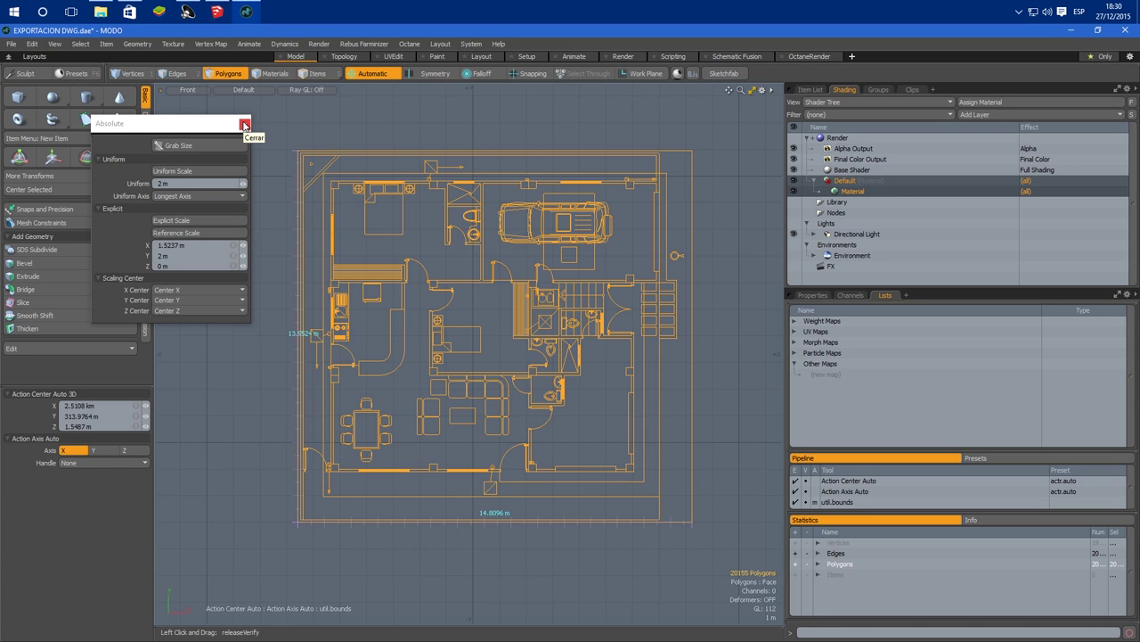
{"action": "left_click", "coordinate": [245, 125]}
{"action": "left_click", "coordinate": [490, 488]}
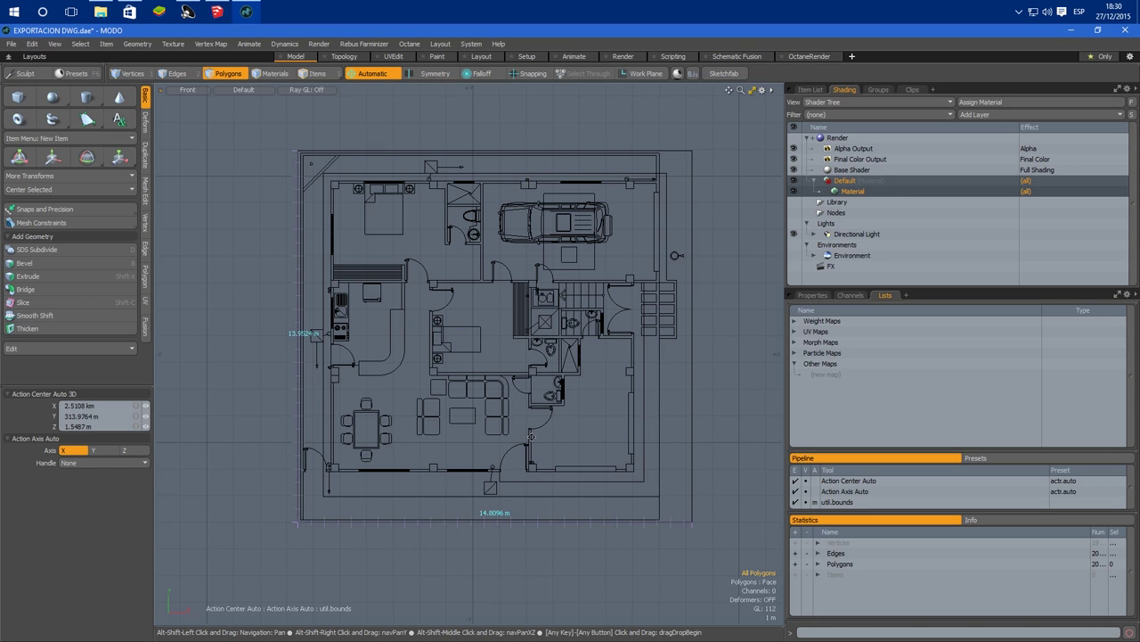
Step: Center the floor plan on all axes and examine it around the origin in perspective
{"action": "left_click_drag", "start_coordinate": [533, 436], "coordinate": [526, 424], "text": "alt+shift"}
{"action": "left_click", "coordinate": [144, 226]}
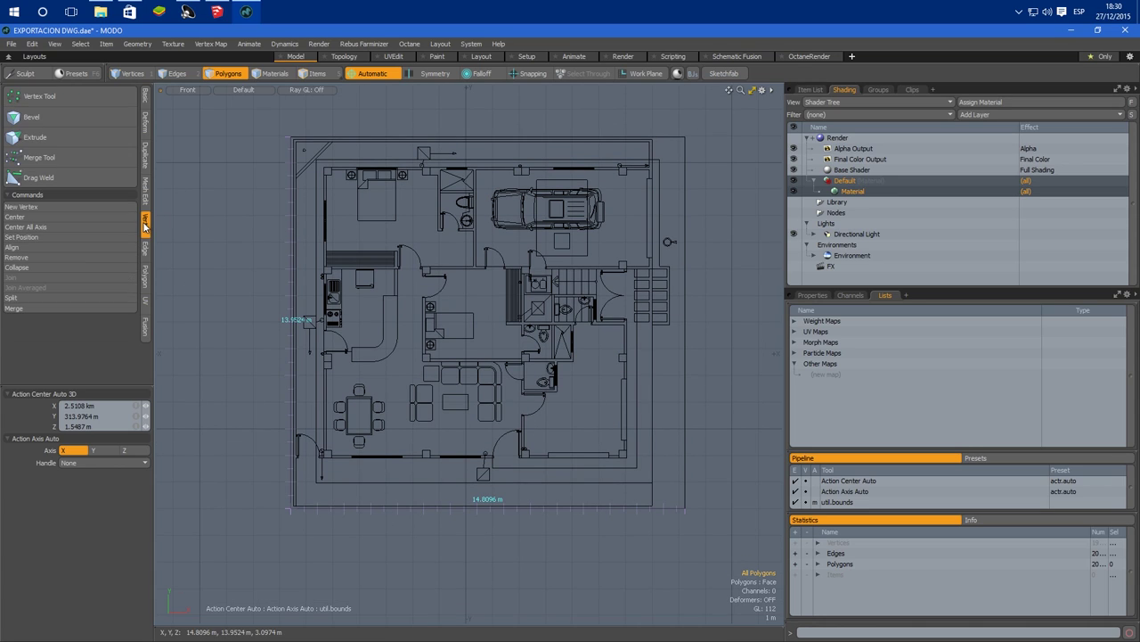
{"action": "left_click", "coordinate": [57, 235]}
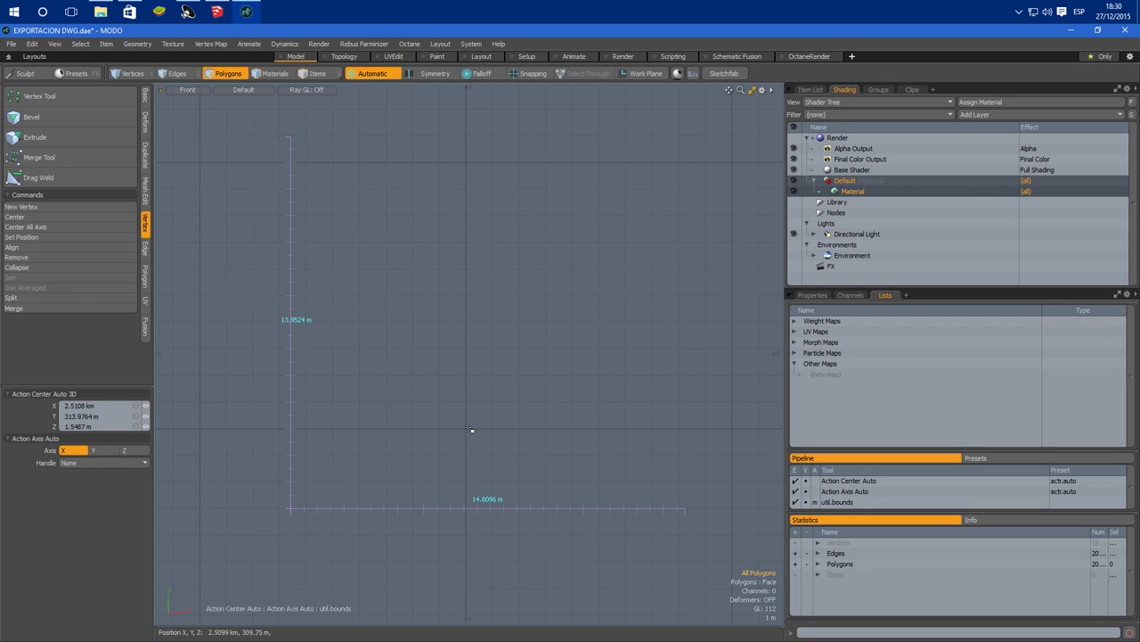
{"action": "left_click_drag", "start_coordinate": [471, 429], "coordinate": [436, 315], "text": "alt"}
{"action": "left_click_drag", "start_coordinate": [476, 398], "coordinate": [445, 404], "text": "ctrl+alt"}
{"action": "left_click_drag", "start_coordinate": [445, 404], "coordinate": [415, 407], "text": "alt+shift"}
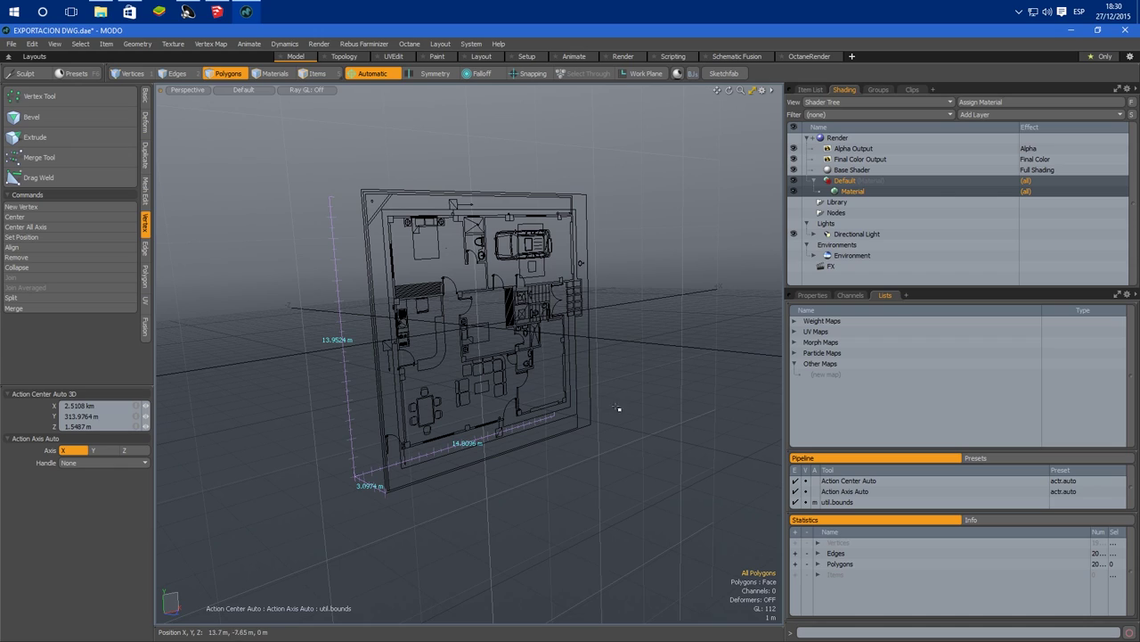
Step: Switch the viewport from perspective to the render camera's view
{"action": "left_click", "coordinate": [322, 43]}
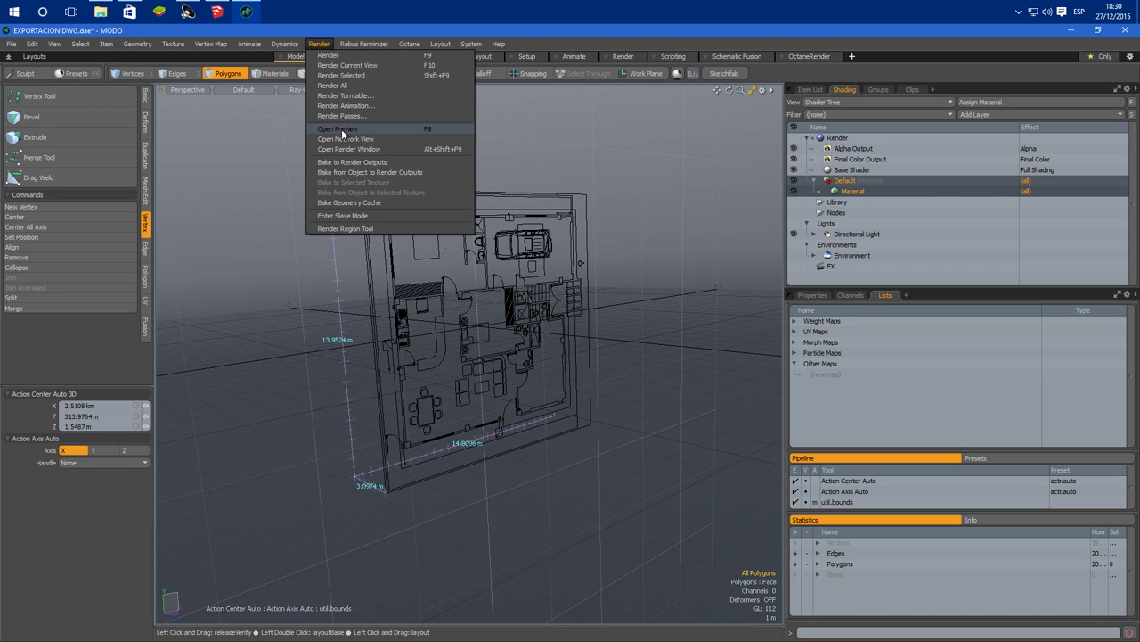
{"action": "left_click", "coordinate": [211, 158]}
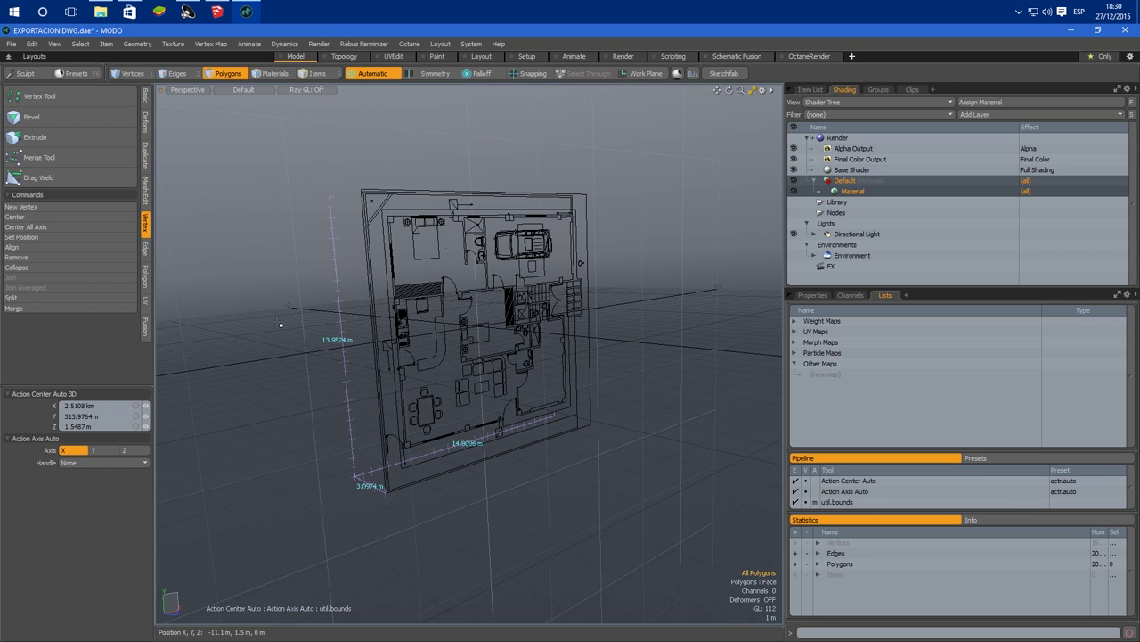
{"action": "key", "text": "grave"}
{"action": "left_click", "coordinate": [227, 282]}
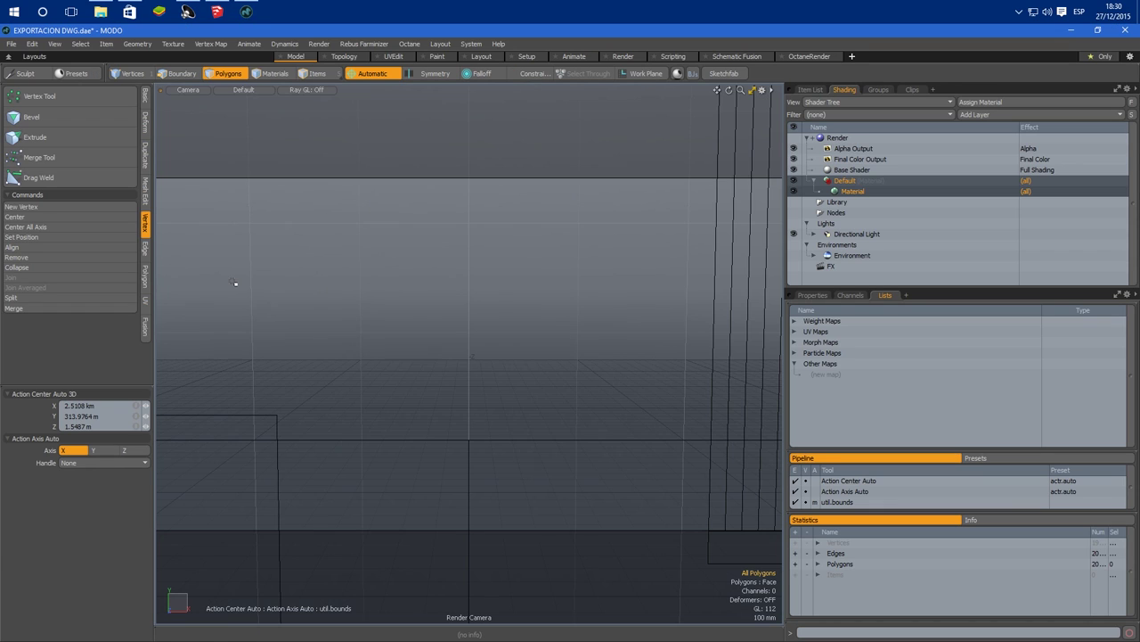
Step: Open the render preview and turn off its Full Resolution option
{"action": "left_click_drag", "start_coordinate": [289, 318], "coordinate": [504, 457], "text": "alt"}
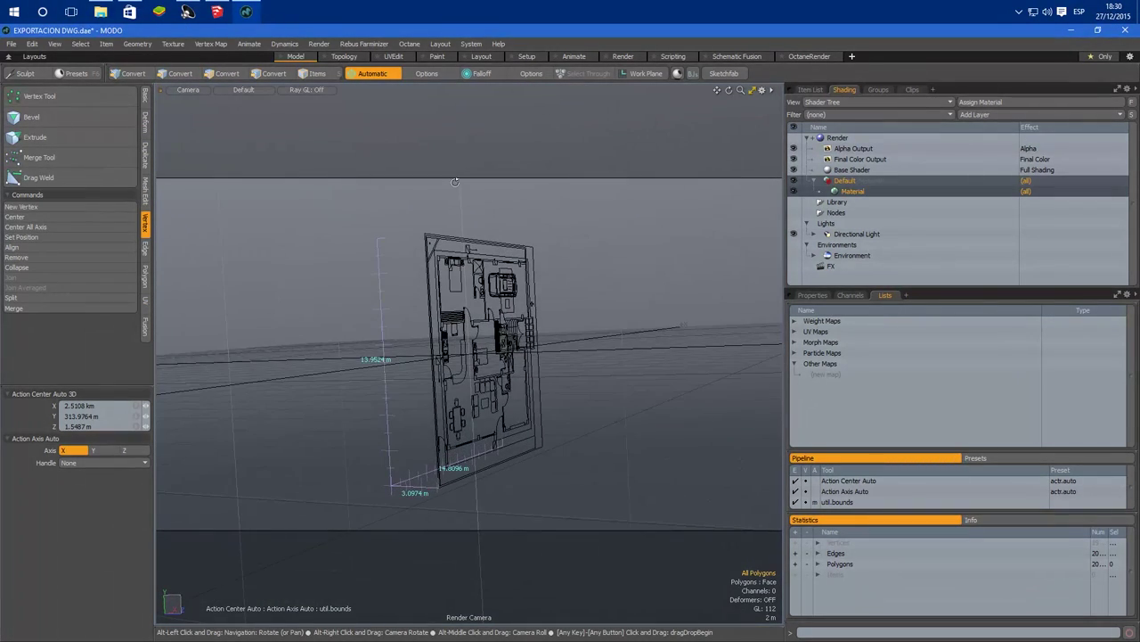
{"action": "left_click", "coordinate": [319, 44]}
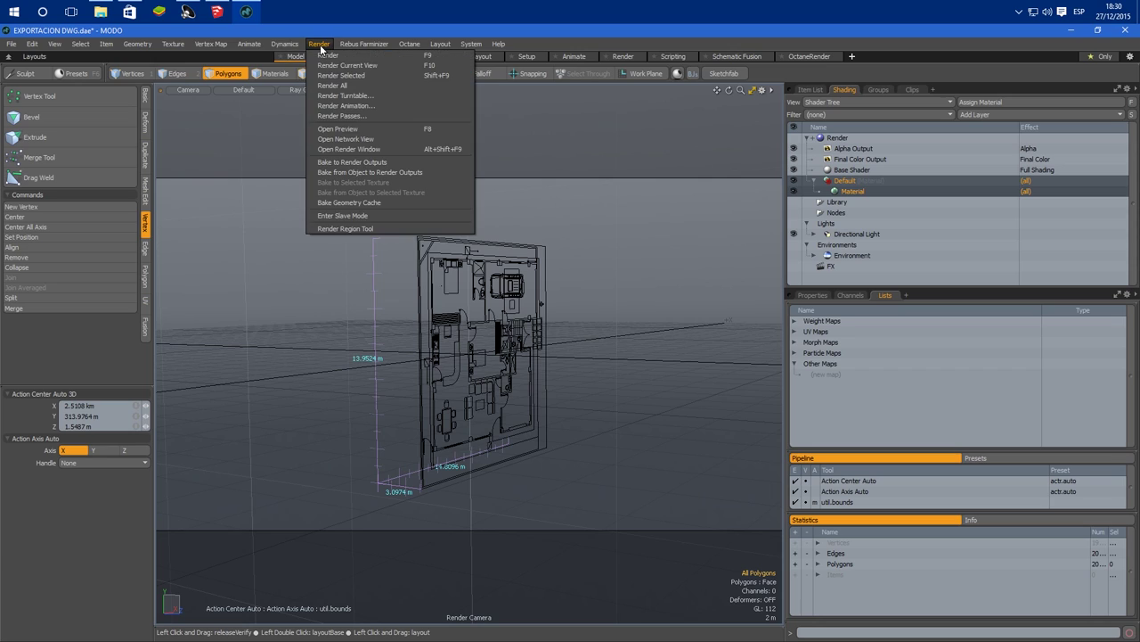
{"action": "left_click", "coordinate": [366, 130]}
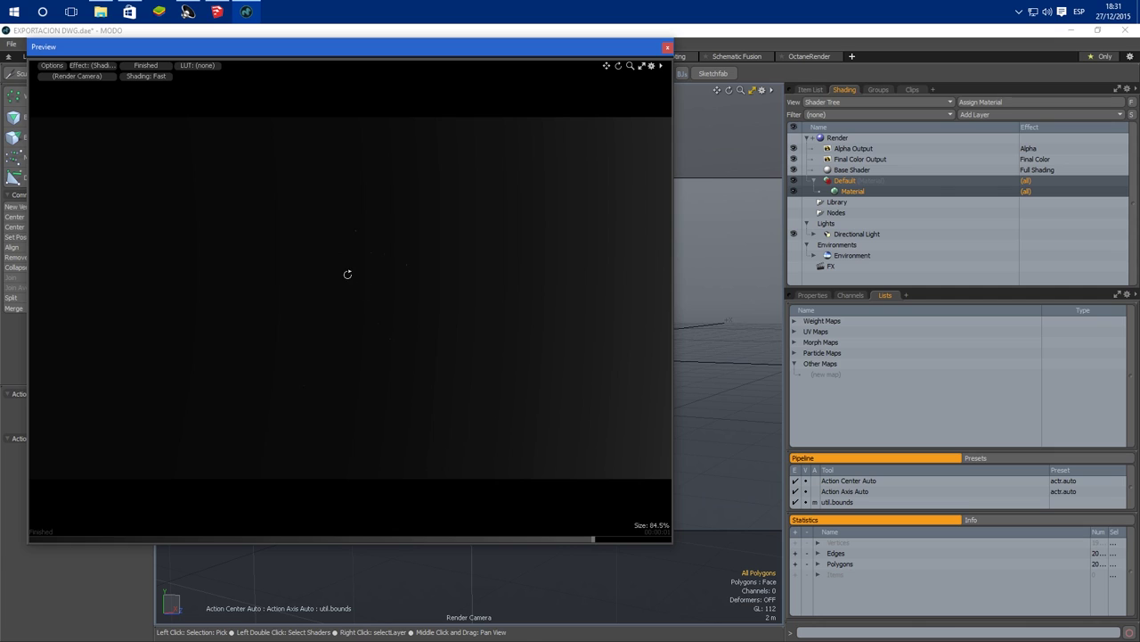
{"action": "left_click", "coordinate": [51, 64]}
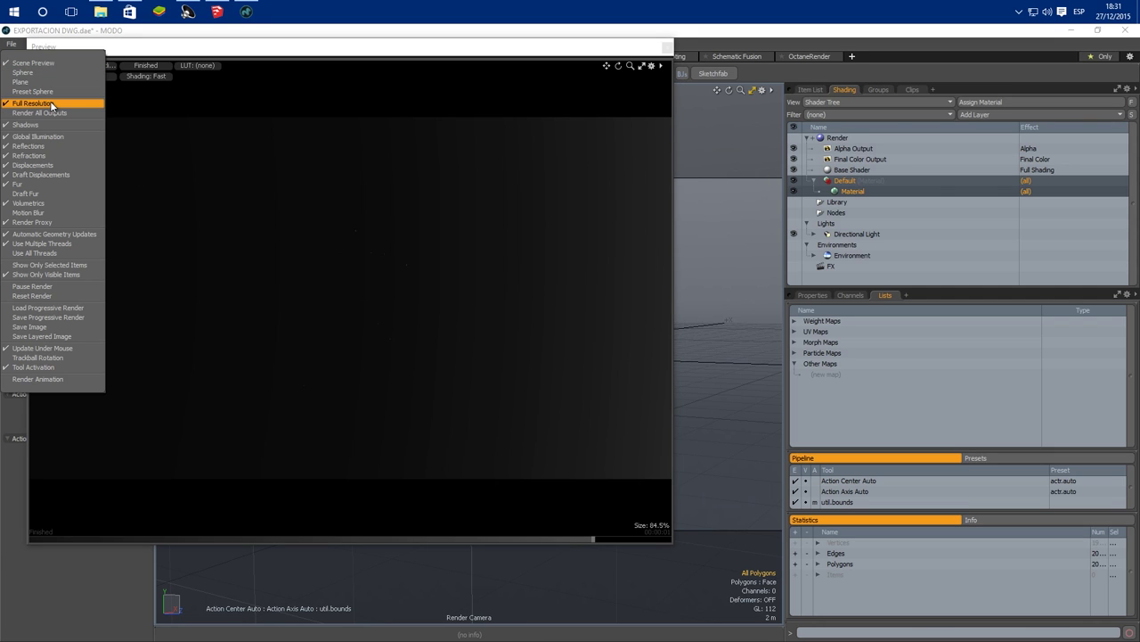
{"action": "left_click", "coordinate": [50, 104]}
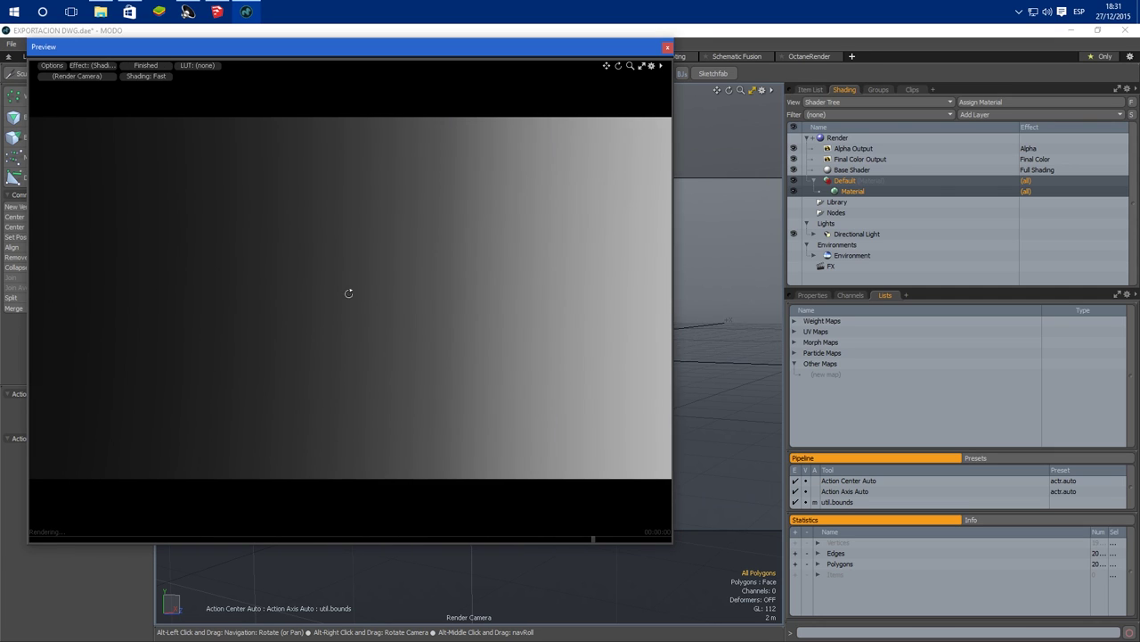
Step: Examine the direction of the environment gradient in the preview from several camera angles, and close the preview
{"action": "left_click_drag", "start_coordinate": [348, 293], "coordinate": [374, 294], "text": "alt"}
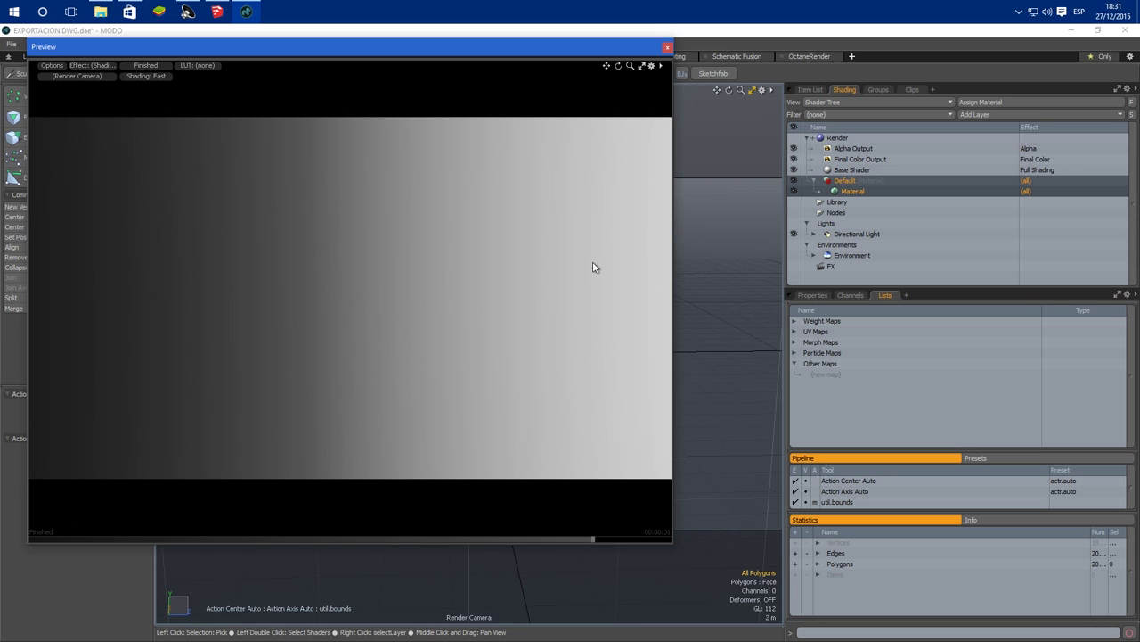
{"action": "left_click_drag", "start_coordinate": [178, 260], "coordinate": [181, 233], "text": "alt"}
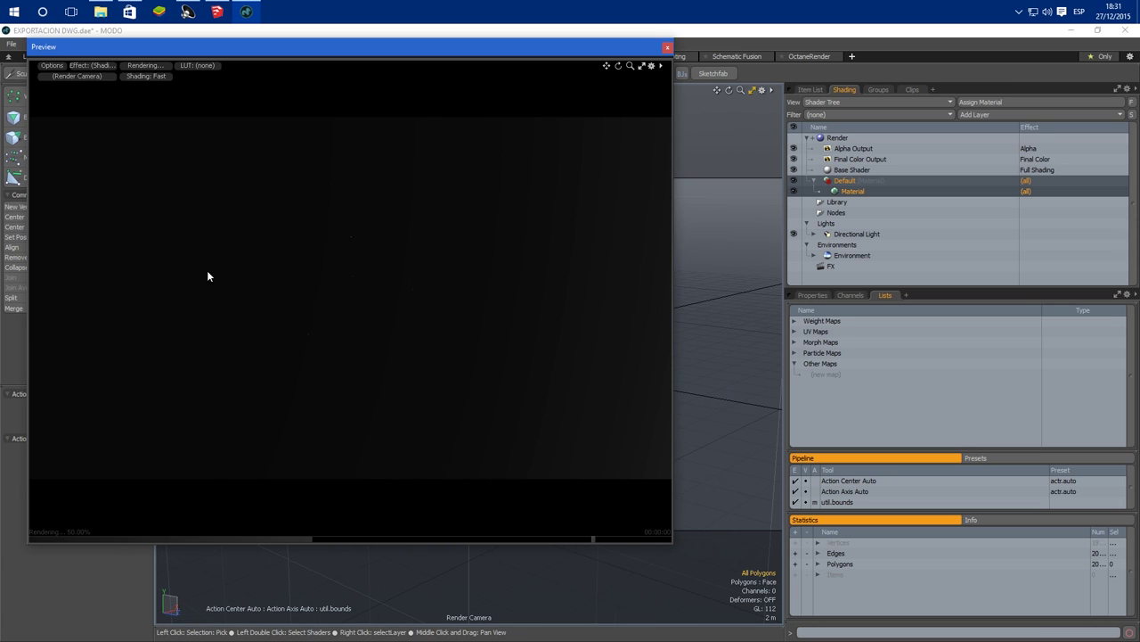
{"action": "left_click_drag", "start_coordinate": [222, 274], "coordinate": [439, 364], "text": "alt"}
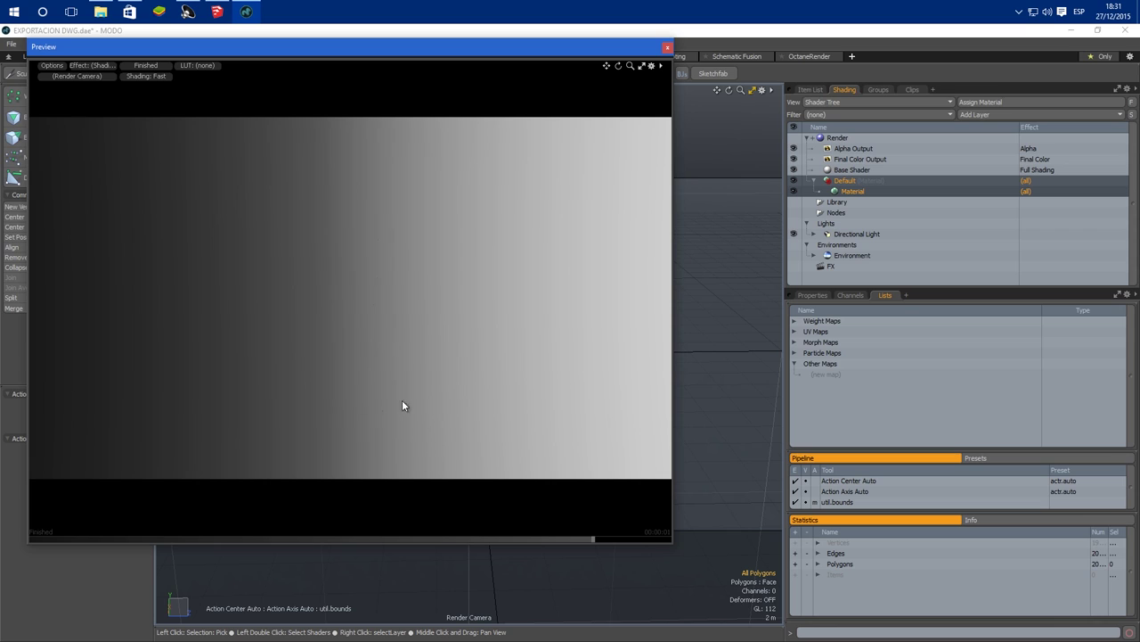
{"action": "left_click", "coordinate": [666, 49]}
Step: Set the scene's Up Axis to Y in the scene properties
{"action": "left_click_drag", "start_coordinate": [600, 384], "coordinate": [300, 243], "text": "alt"}
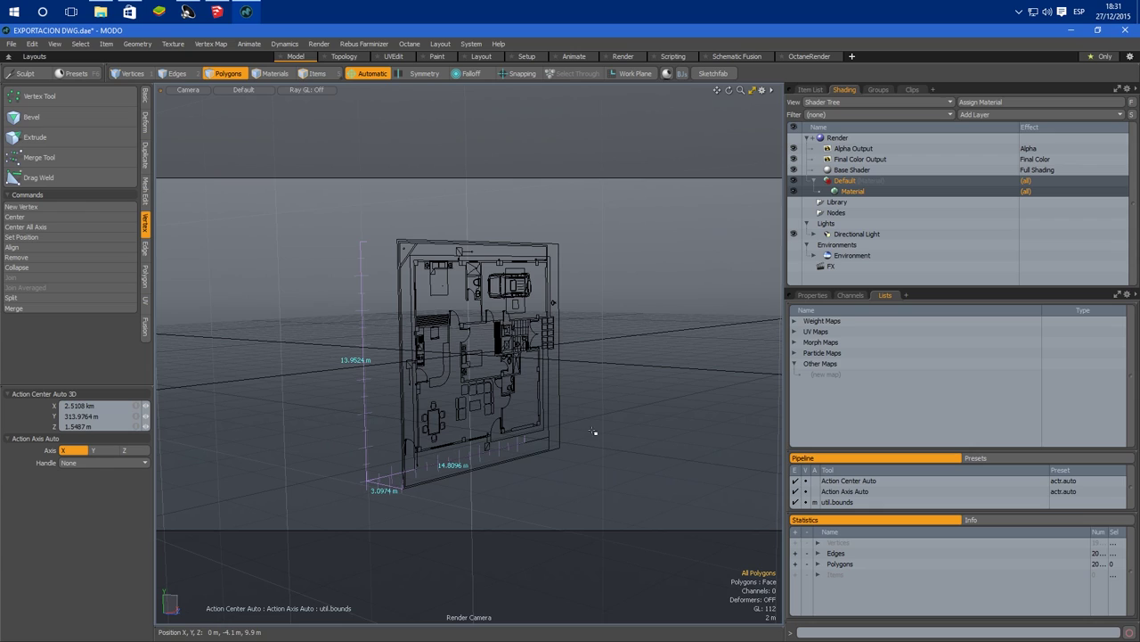
{"action": "left_click_drag", "start_coordinate": [930, 303], "coordinate": [926, 392]}
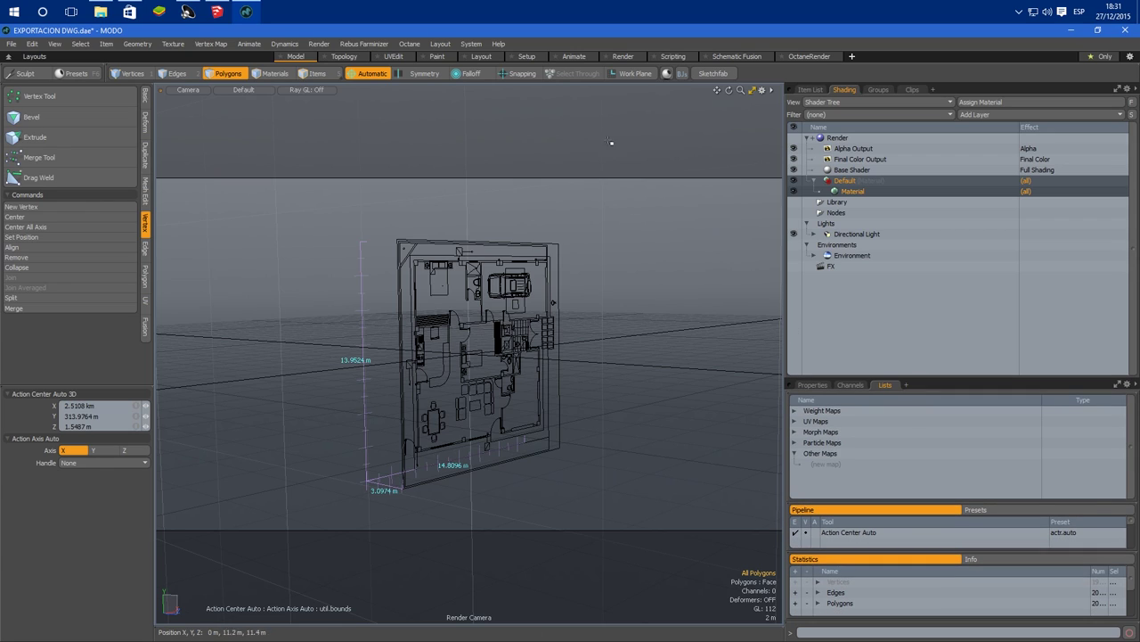
{"action": "left_click", "coordinate": [808, 90]}
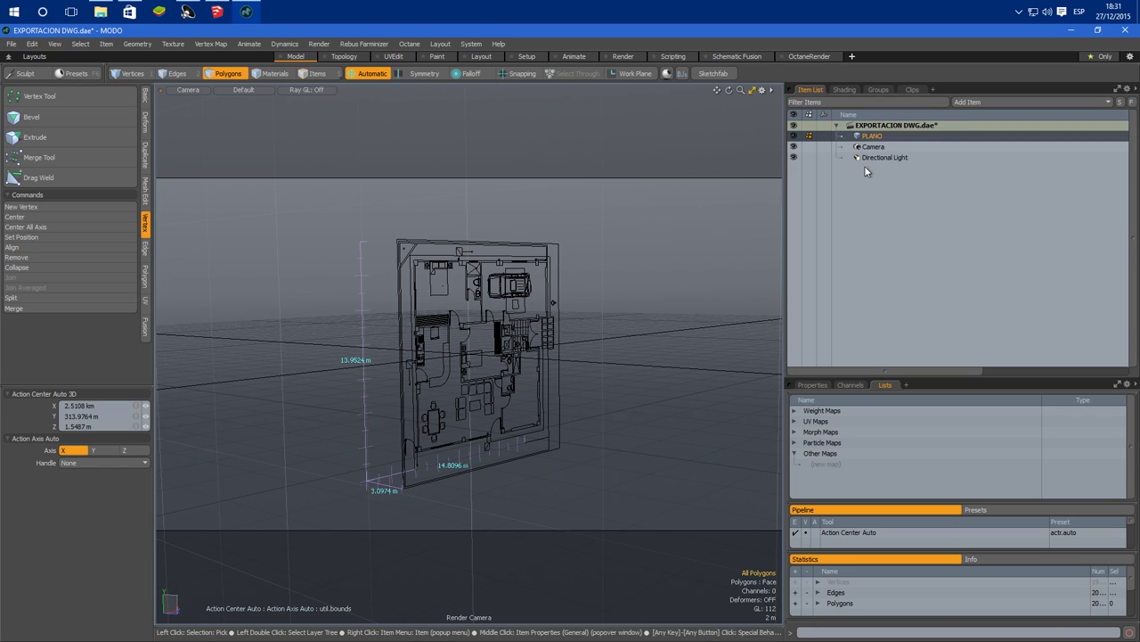
{"action": "left_click_drag", "start_coordinate": [951, 379], "coordinate": [936, 183]}
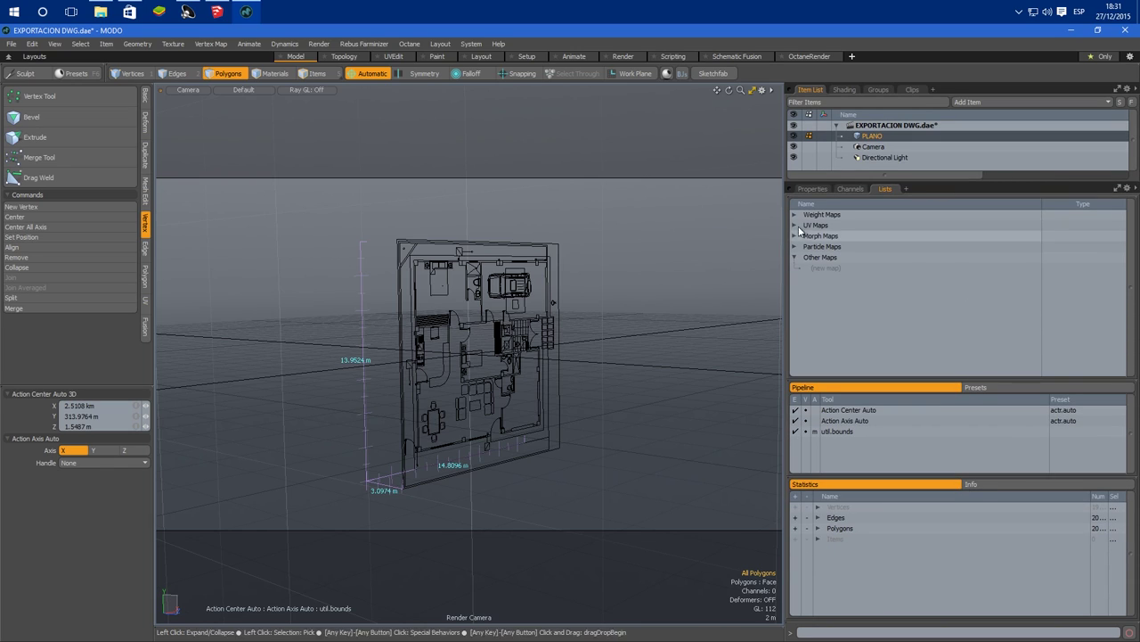
{"action": "left_click", "coordinate": [811, 189]}
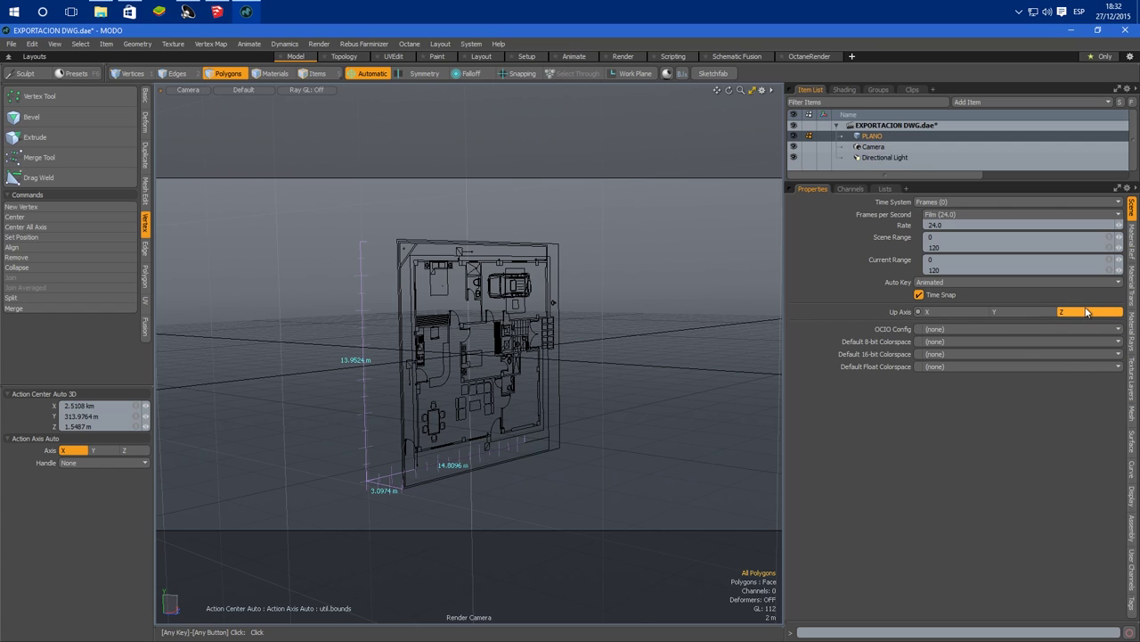
{"action": "left_click", "coordinate": [1012, 311]}
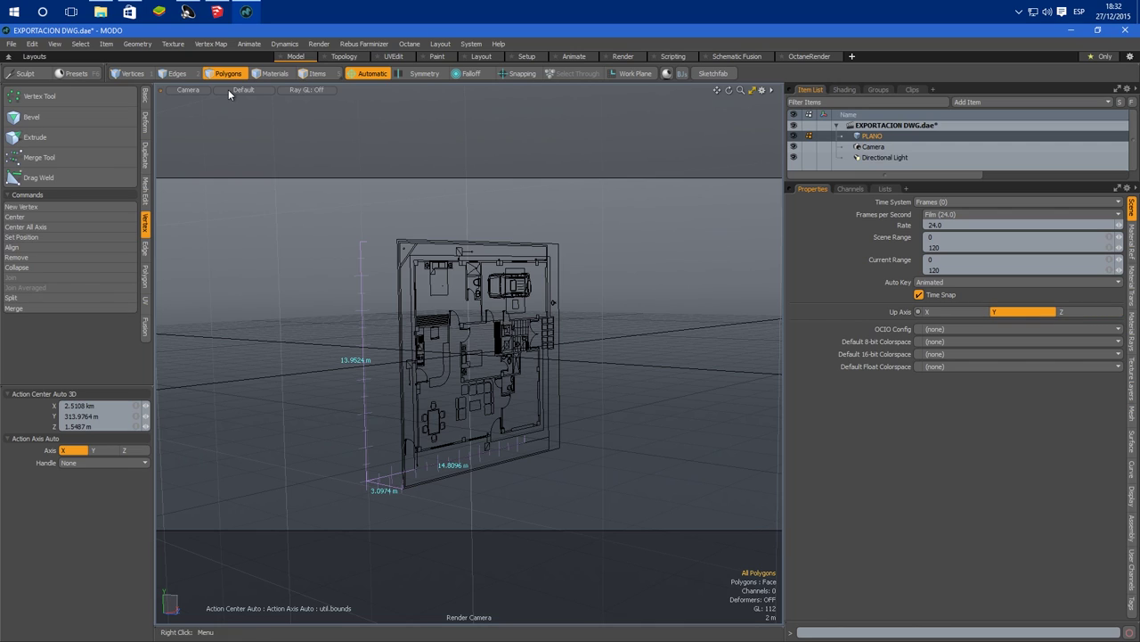
Step: Check the environment gradient again in the render preview with the camera rotated, and close the preview
{"action": "left_click", "coordinate": [318, 43]}
{"action": "left_click", "coordinate": [330, 130]}
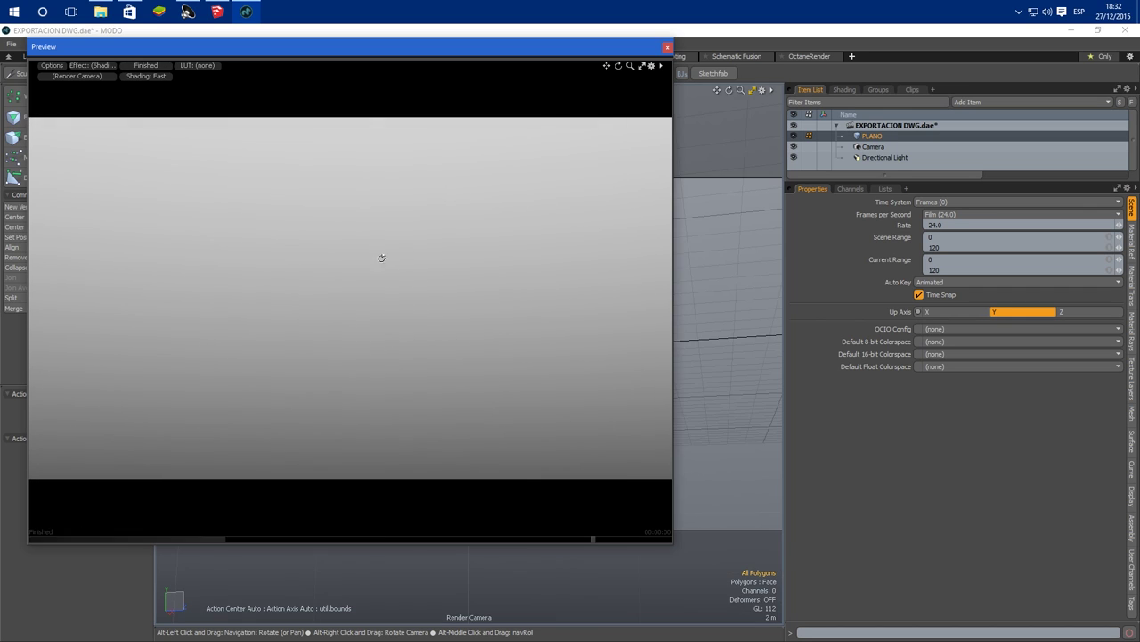
{"action": "left_click_drag", "start_coordinate": [381, 258], "coordinate": [532, 304], "text": "alt"}
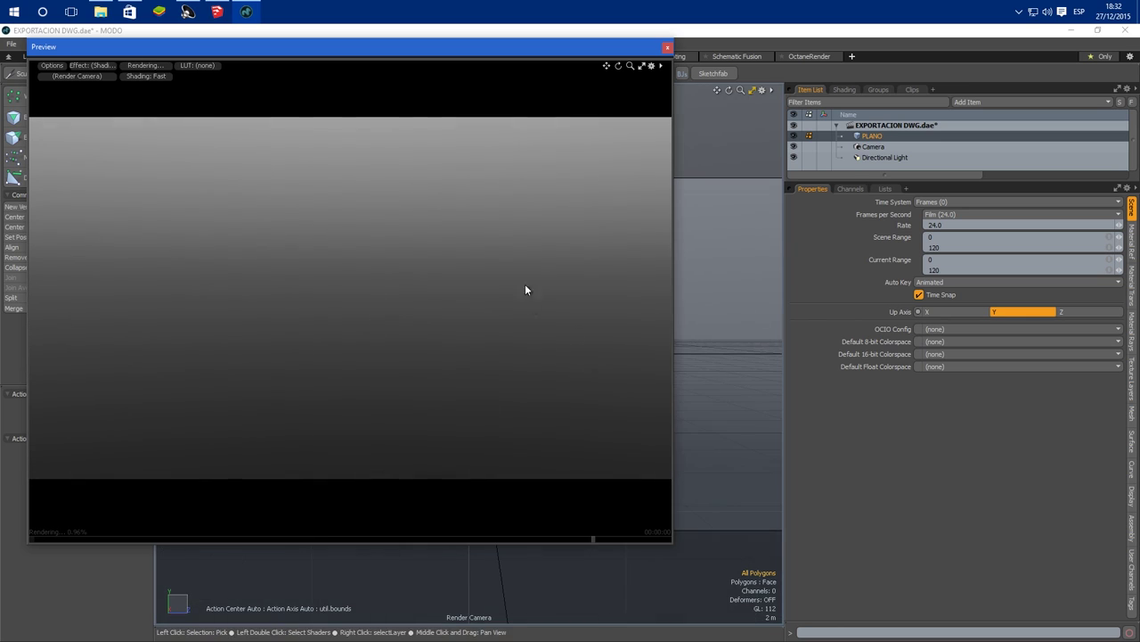
{"action": "left_click", "coordinate": [667, 46]}
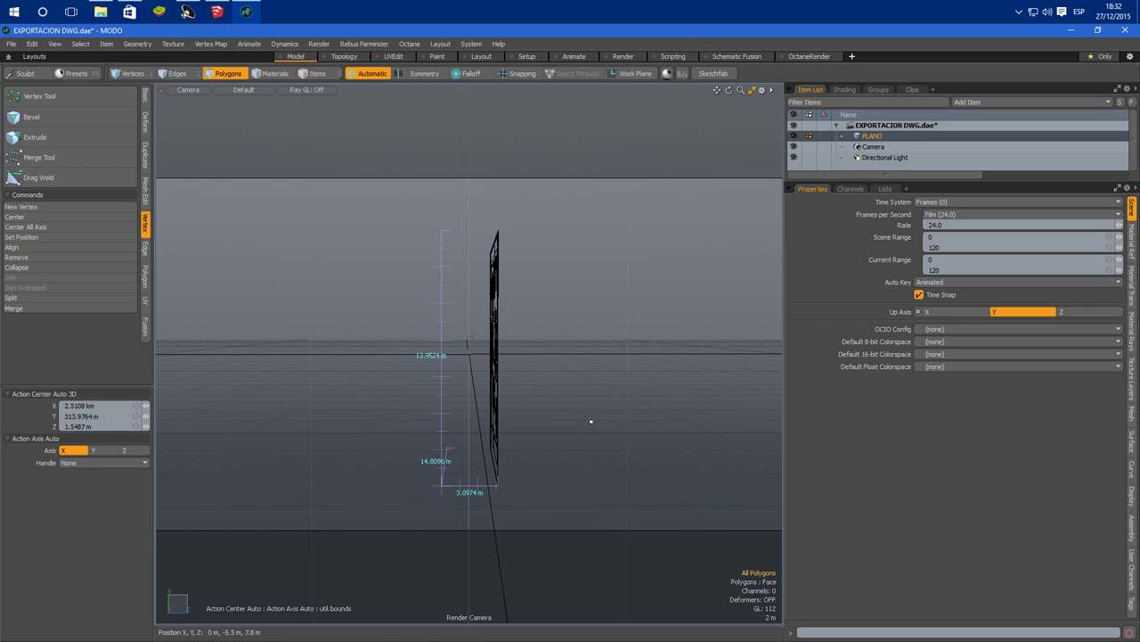
Step: Rotate the whole floor plan a quarter turn about the X axis so it lies flat like the ground grid
{"action": "left_click_drag", "start_coordinate": [545, 377], "coordinate": [579, 409], "text": "alt"}
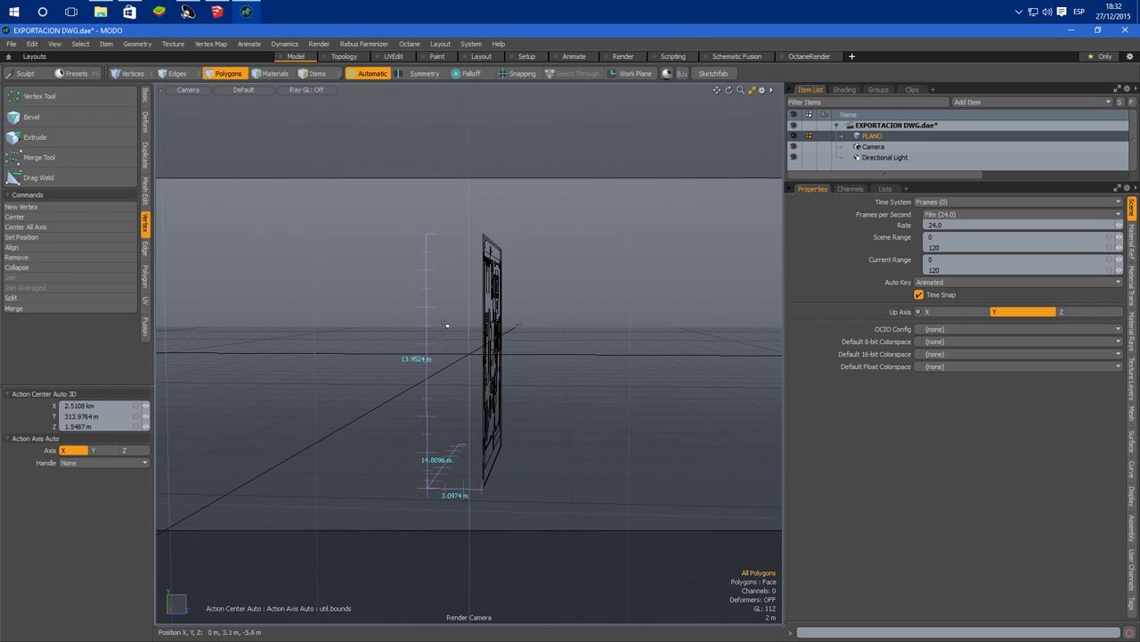
{"action": "left_click_drag", "start_coordinate": [492, 218], "coordinate": [471, 363], "text": "alt"}
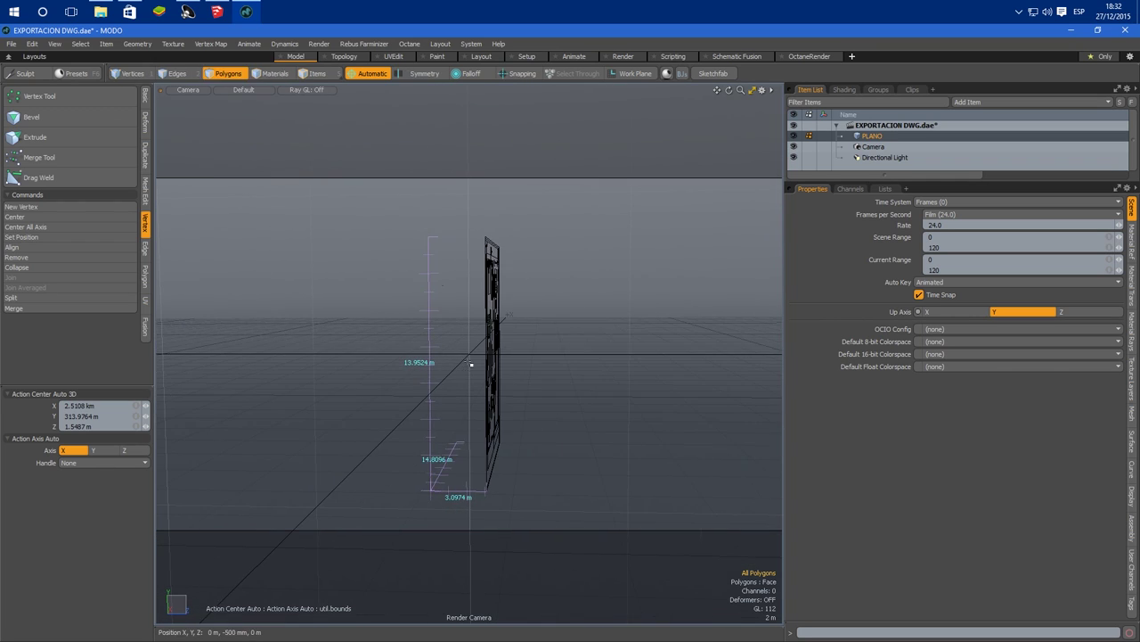
{"action": "key", "text": "y"}
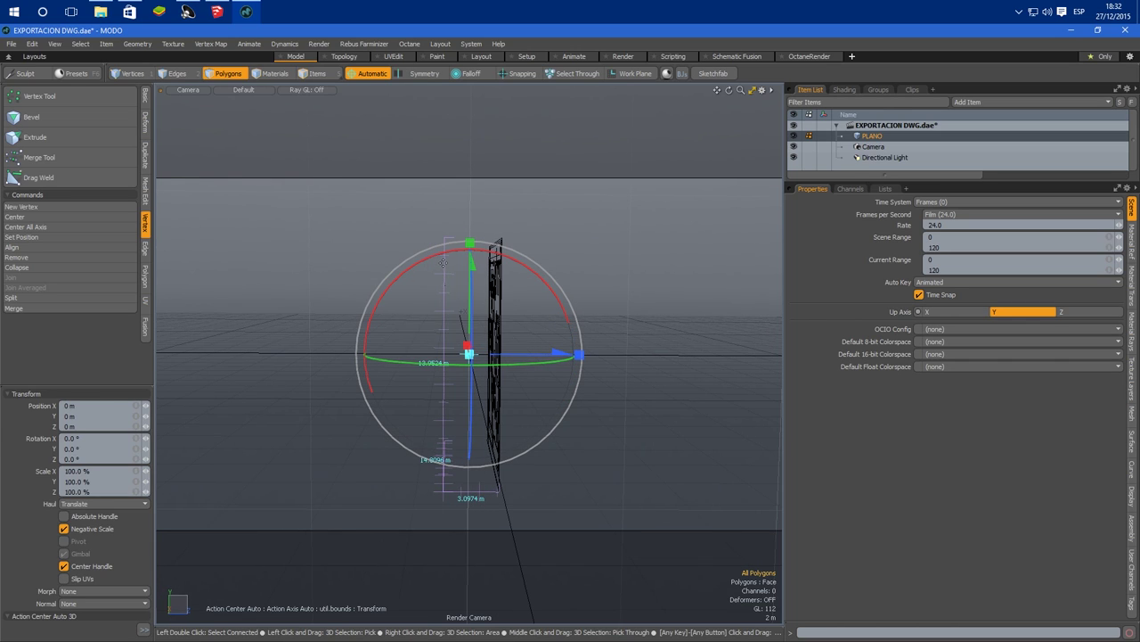
{"action": "left_click_drag", "start_coordinate": [453, 254], "coordinate": [383, 370]}
{"action": "key", "text": "space"}
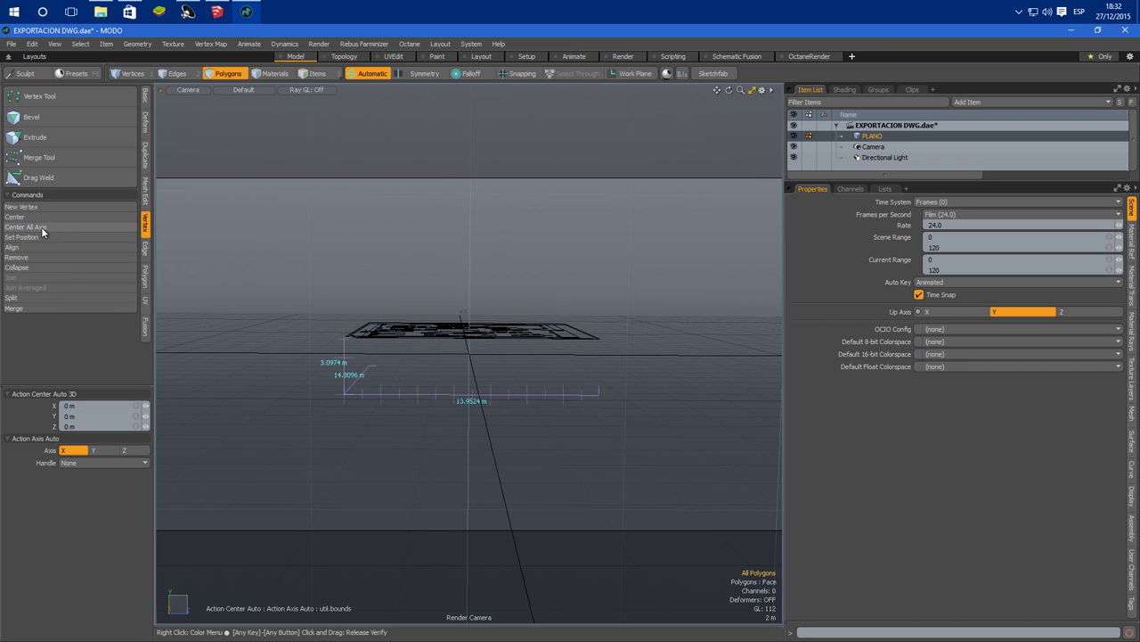
Step: Inspect the horizontal plan's bounding height by selecting the whole plan and the stray polygons beneath it
{"action": "left_click_drag", "start_coordinate": [374, 428], "coordinate": [575, 443], "text": "alt"}
{"action": "left_click_drag", "start_coordinate": [456, 410], "coordinate": [322, 316], "text": "alt"}
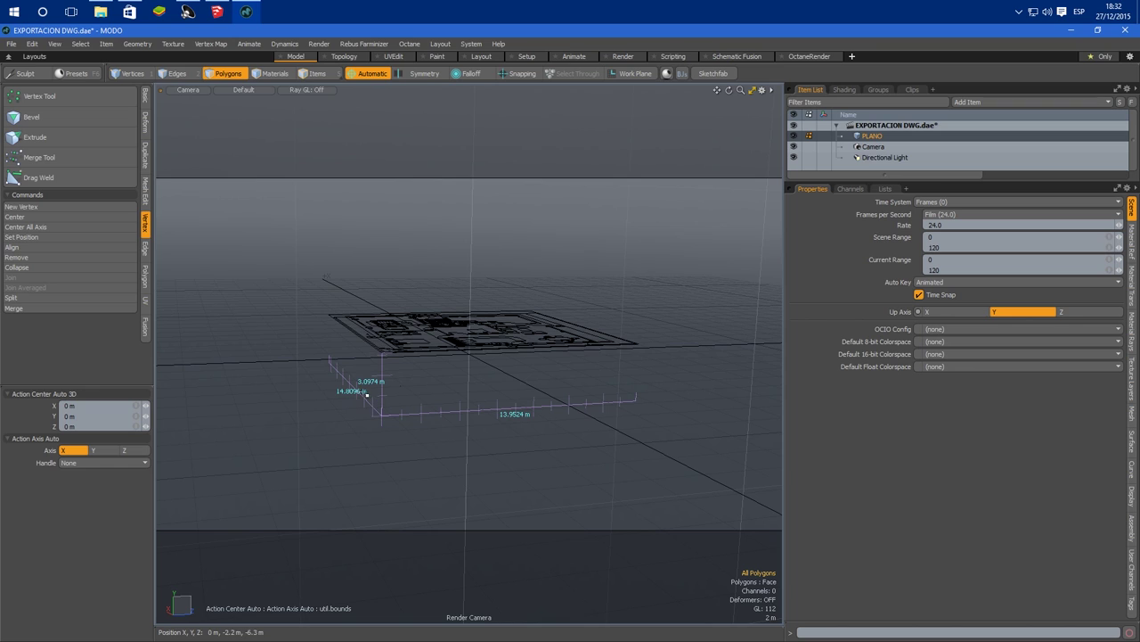
{"action": "left_click_drag", "start_coordinate": [472, 439], "coordinate": [323, 307], "text": "alt"}
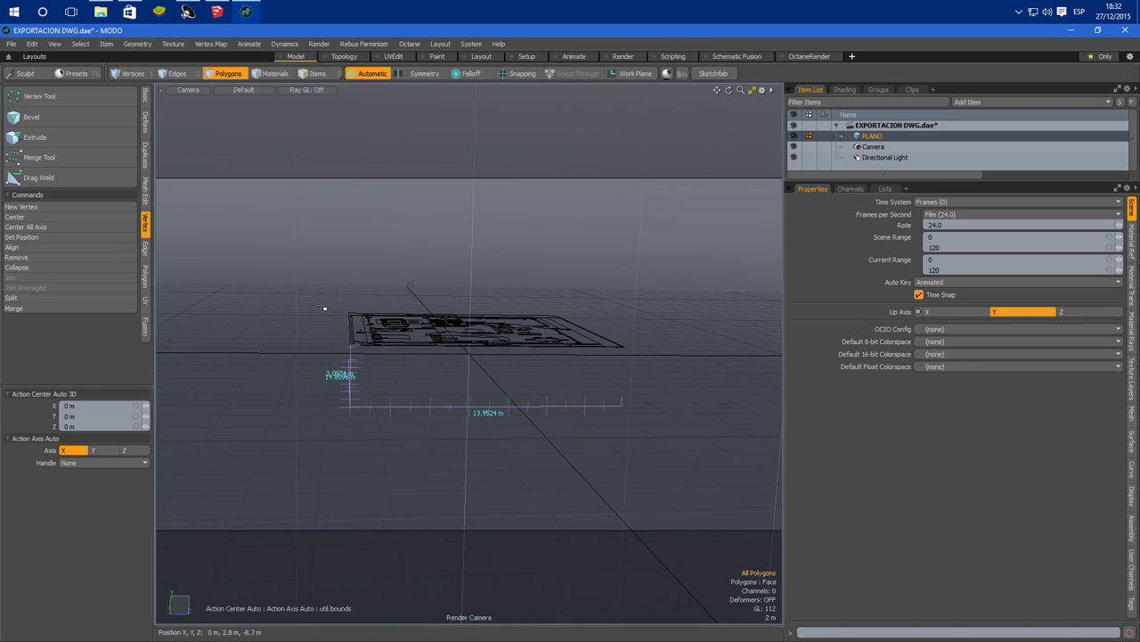
{"action": "left_click_drag", "start_coordinate": [165, 273], "coordinate": [332, 261], "text": "alt"}
{"action": "left_click_drag", "start_coordinate": [232, 237], "coordinate": [403, 388]}
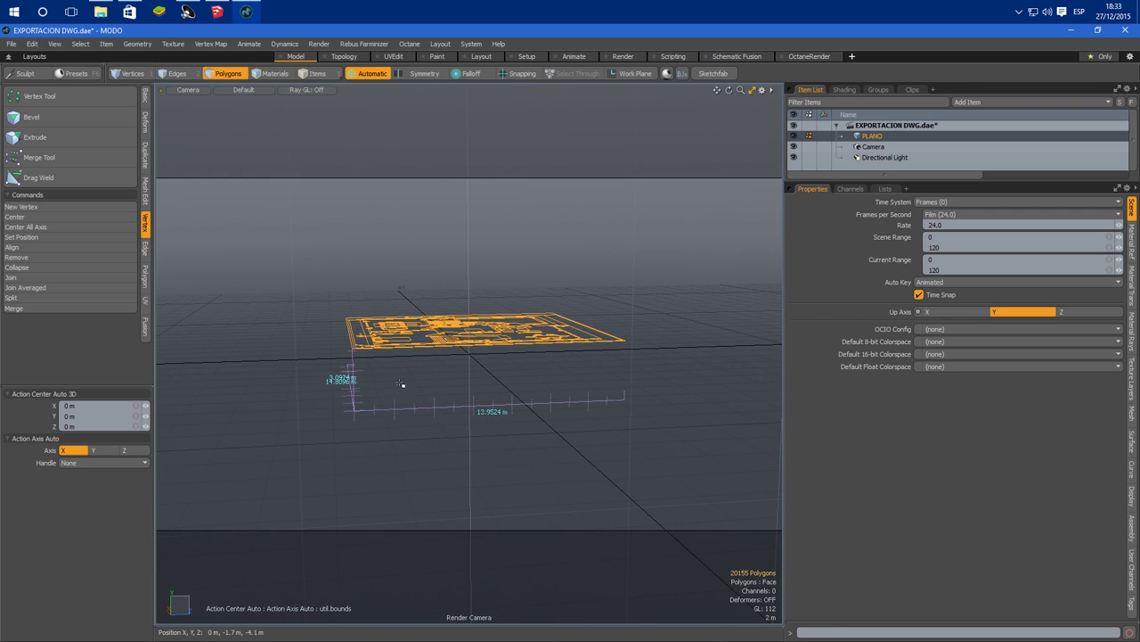
{"action": "left_click", "coordinate": [402, 384]}
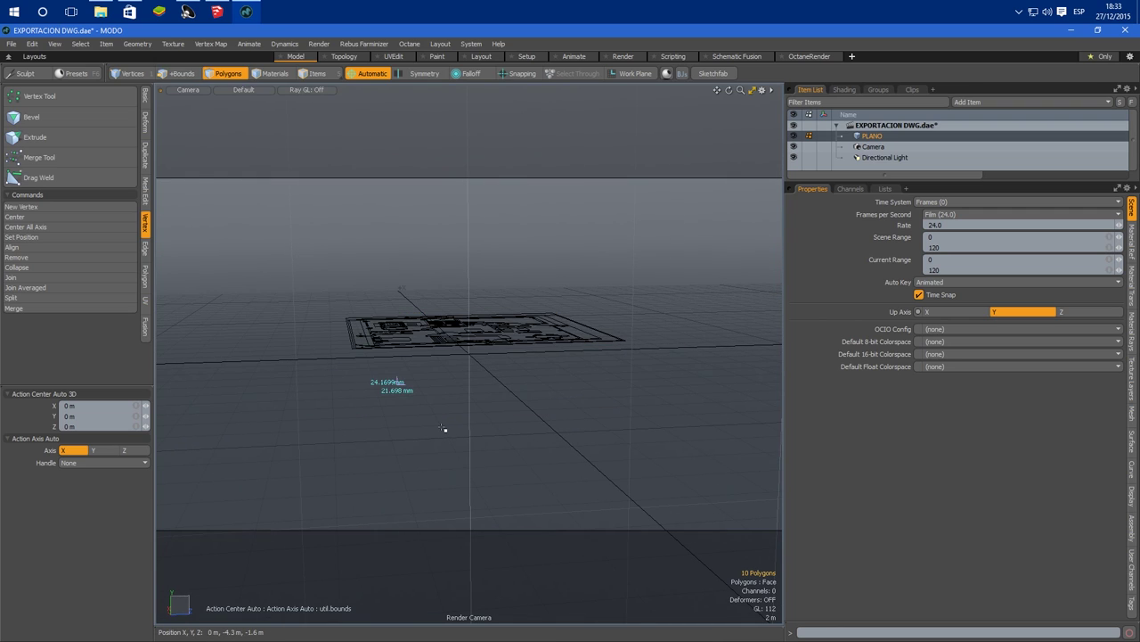
{"action": "key", "text": "shift+a"}
Step: Scale all the plan's geometry to 0% on the Y axis to flatten it onto the ground plane
{"action": "left_click_drag", "start_coordinate": [446, 427], "coordinate": [458, 526], "text": "alt"}
{"action": "left_click_drag", "start_coordinate": [518, 507], "coordinate": [448, 362], "text": "alt"}
{"action": "scroll", "coordinate": [489, 458], "scroll_direction": "down", "scroll_amount": 3}
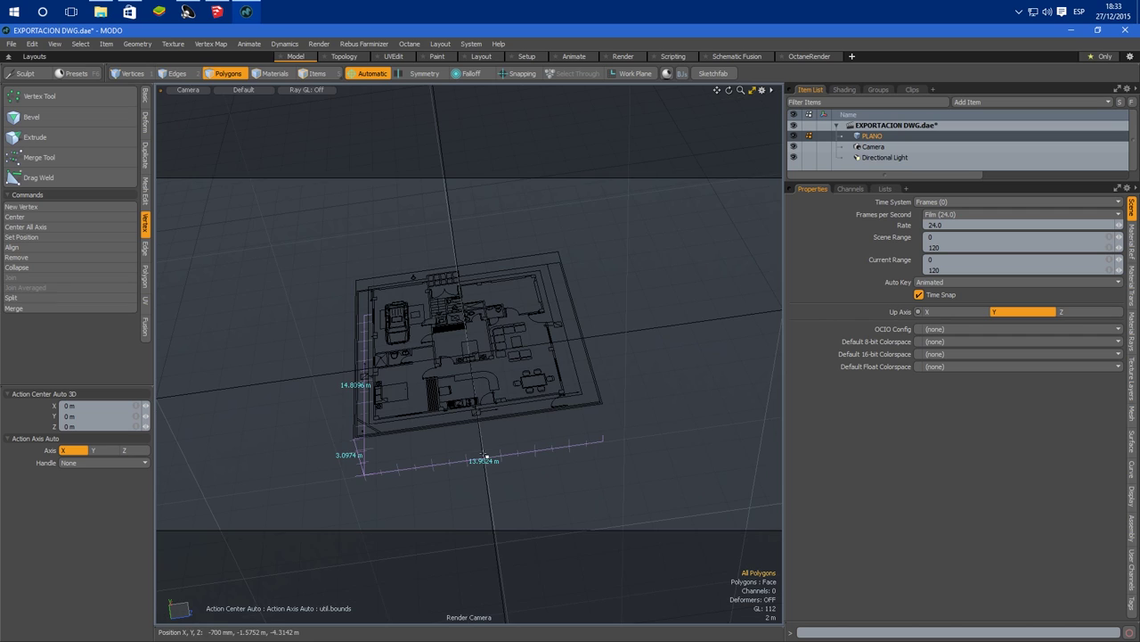
{"action": "left_click_drag", "start_coordinate": [483, 460], "coordinate": [380, 449], "text": "alt"}
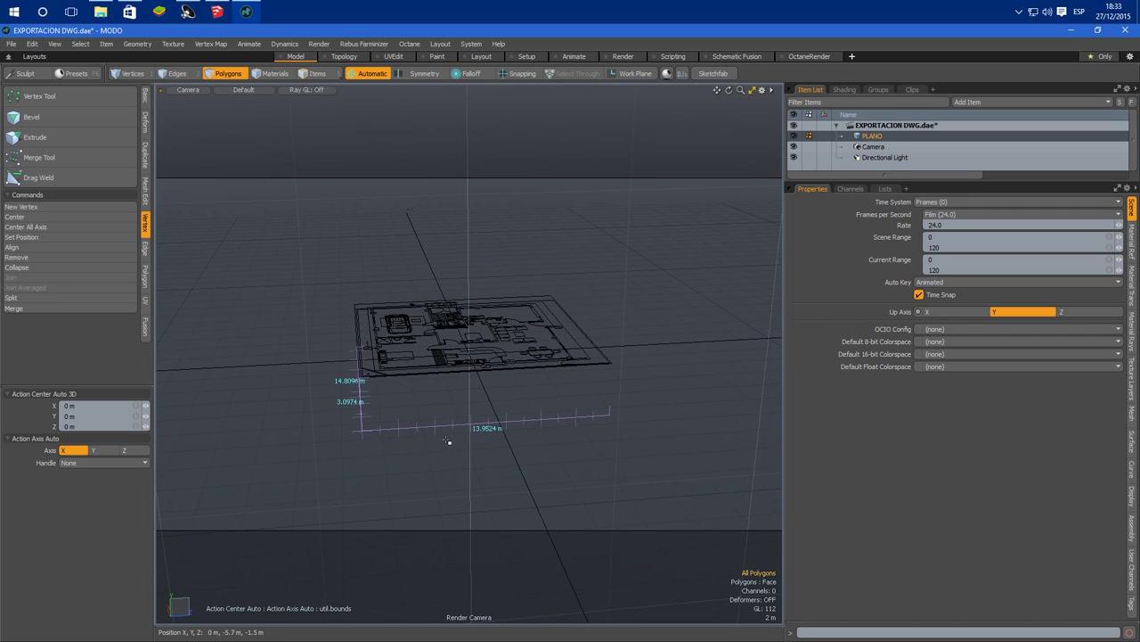
{"action": "key", "text": "r"}
{"action": "left_click_drag", "start_coordinate": [483, 425], "coordinate": [507, 318], "text": "alt"}
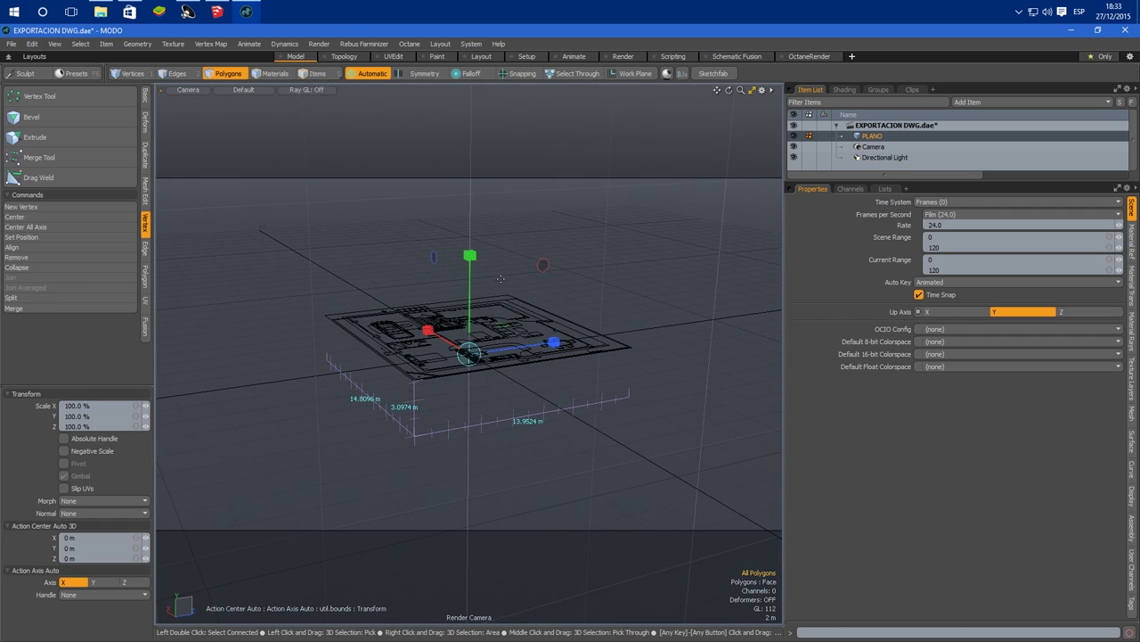
{"action": "left_click_drag", "start_coordinate": [469, 255], "coordinate": [469, 356]}
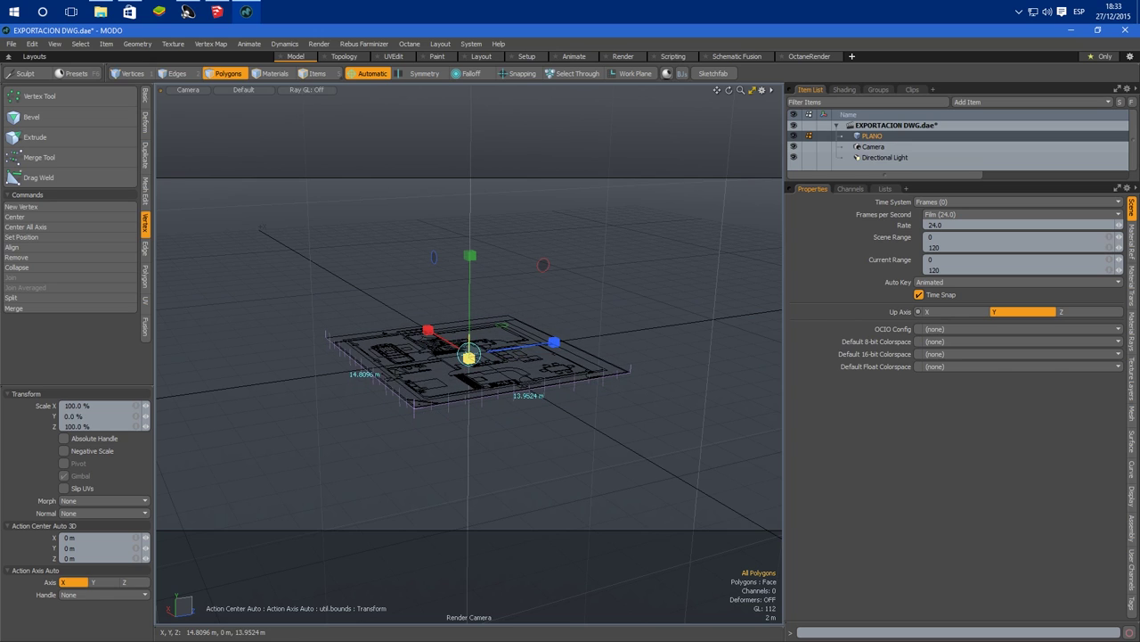
{"action": "key", "text": "space"}
Step: Examine the flattened floor plan up close in the top view and from several angles in perspective
{"action": "left_click_drag", "start_coordinate": [560, 445], "coordinate": [421, 487], "text": "alt"}
{"action": "left_click_drag", "start_coordinate": [432, 417], "coordinate": [595, 412], "text": "alt"}
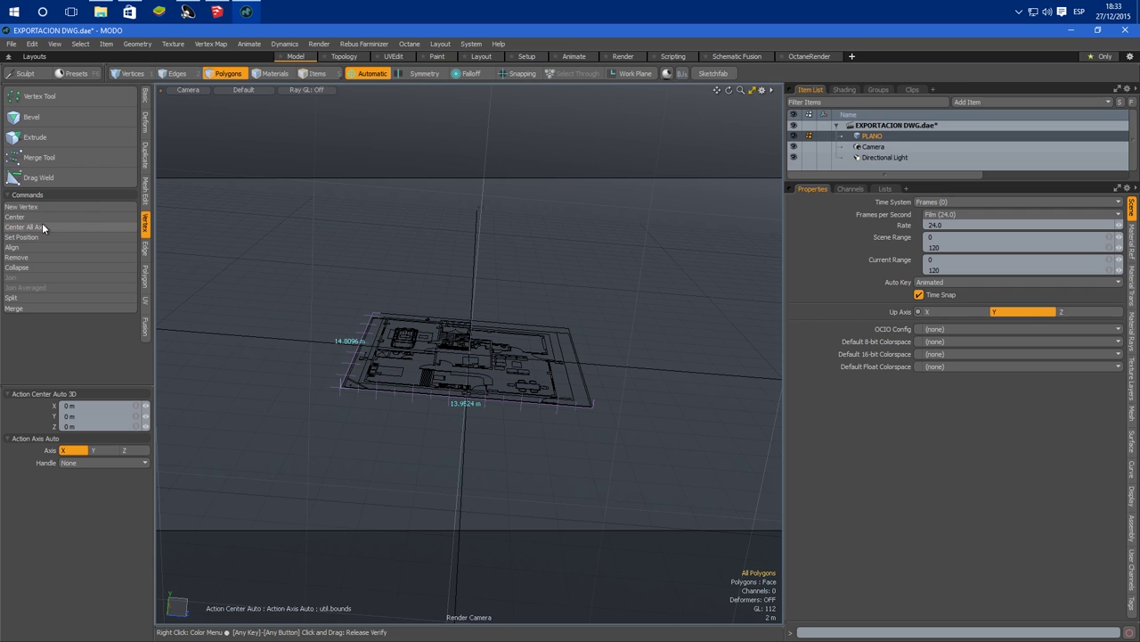
{"action": "mouse_move", "coordinate": [534, 463]}
{"action": "left_mouse_down", "text": "alt"}
{"action": "mouse_move", "coordinate": [589, 485]}
{"action": "mouse_move", "coordinate": [371, 477]}
{"action": "mouse_move", "coordinate": [428, 534]}
{"action": "mouse_move", "coordinate": [419, 516]}
{"action": "mouse_move", "coordinate": [537, 485]}
{"action": "left_mouse_up", "text": "alt"}
{"action": "key", "text": "ctrl+space"}
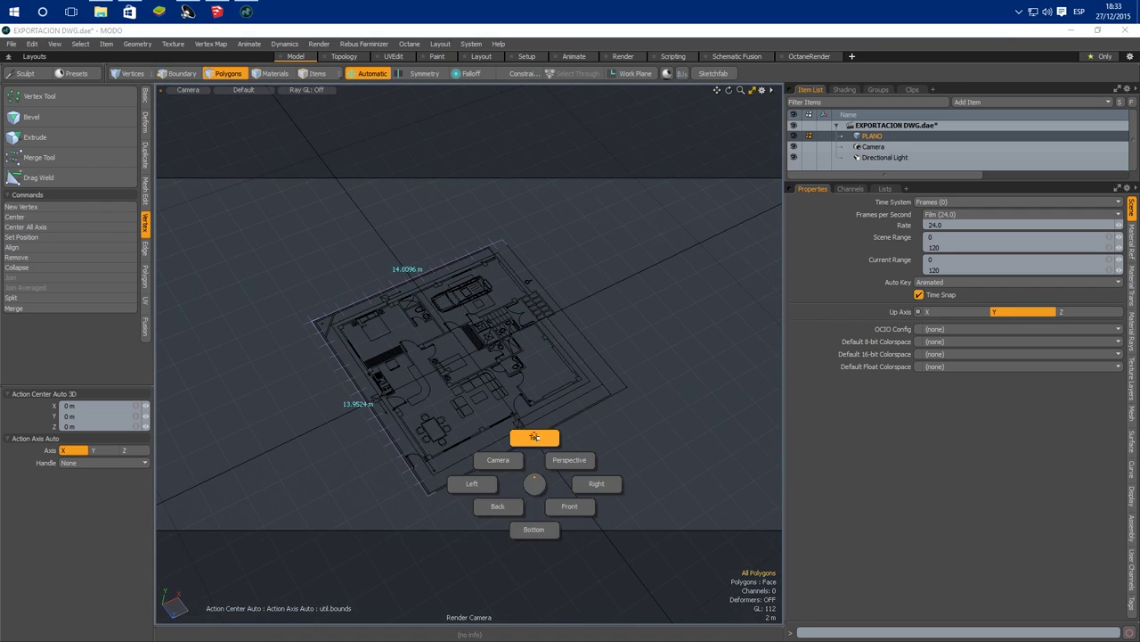
{"action": "left_click", "coordinate": [537, 437]}
{"action": "left_click_drag", "start_coordinate": [473, 408], "coordinate": [496, 396], "text": "ctrl+alt"}
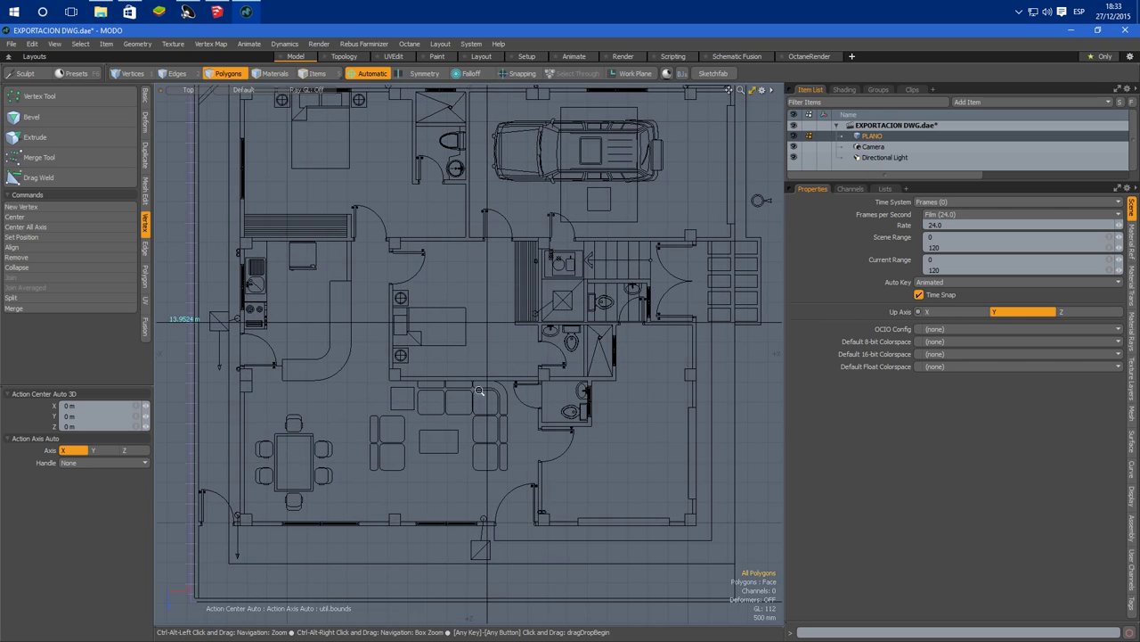
{"action": "left_click_drag", "start_coordinate": [395, 365], "coordinate": [433, 407], "text": "alt"}
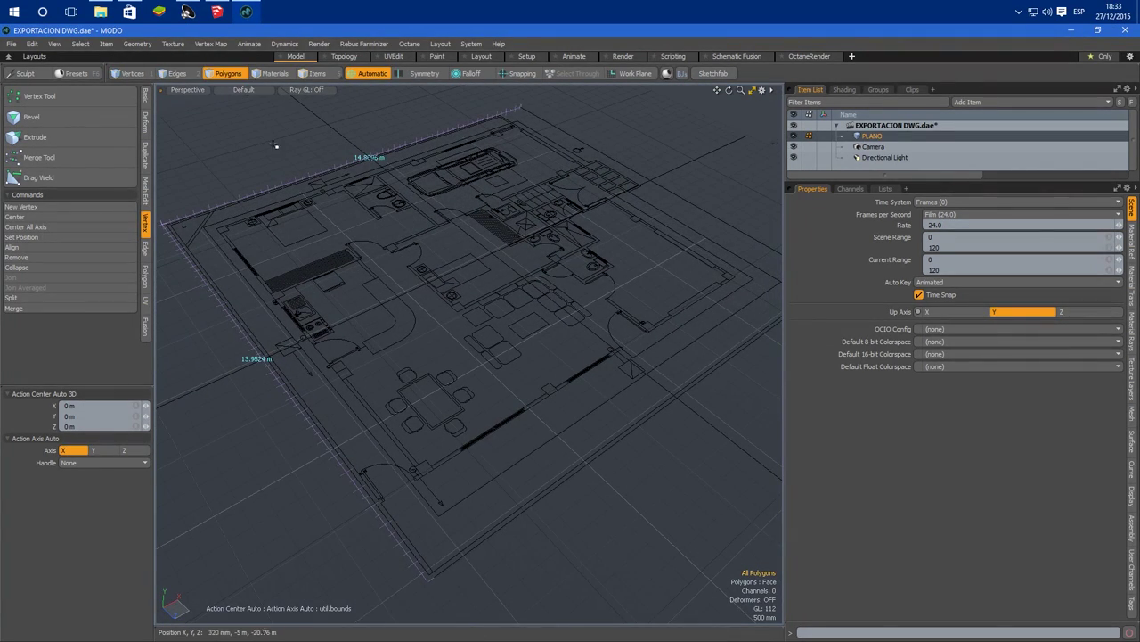
{"action": "left_click_drag", "start_coordinate": [485, 455], "coordinate": [537, 383], "text": "alt"}
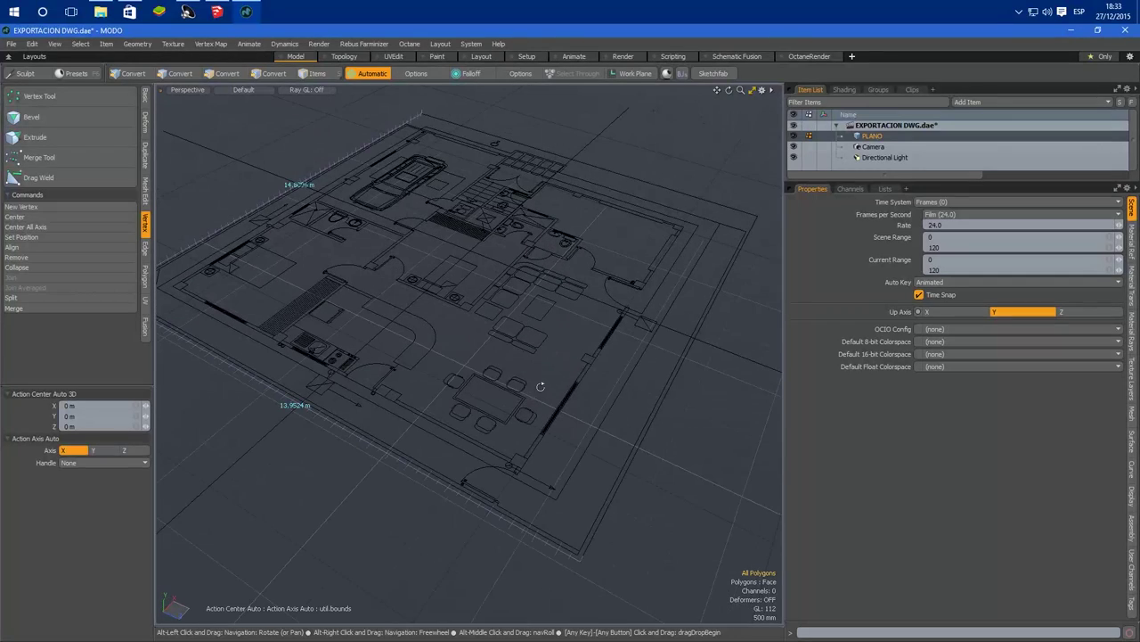
{"action": "left_click_drag", "start_coordinate": [614, 359], "coordinate": [543, 471], "text": "alt"}
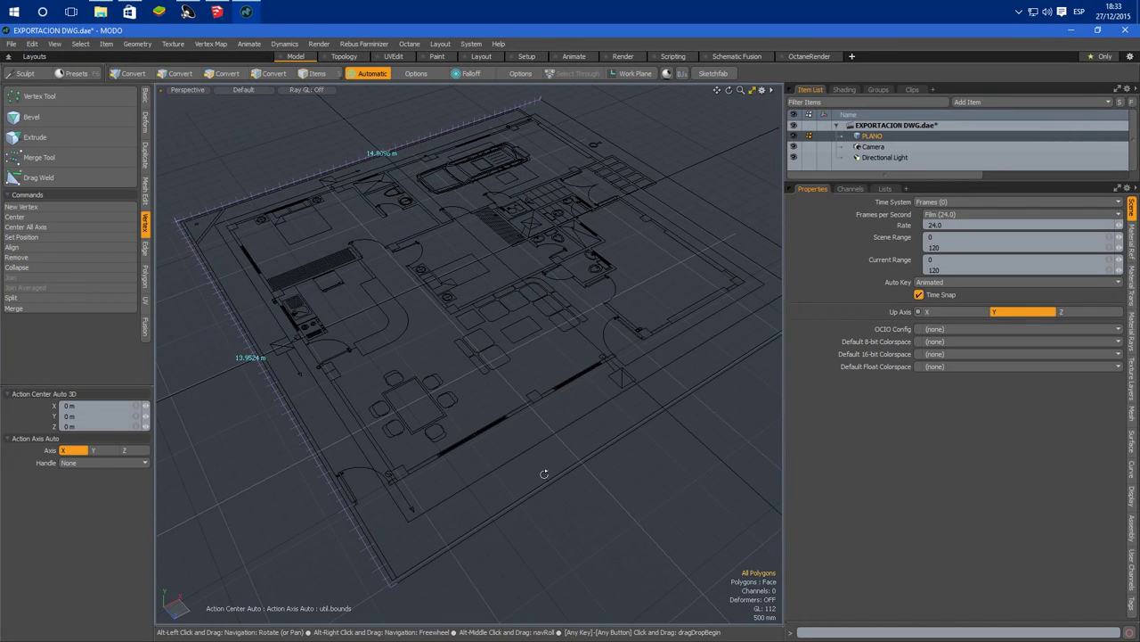
Step: Select the plan edges outlining the wall between bathroom and garage, including the garage pilaster and the adjoining wall up to the doorway
{"action": "key", "text": "2"}
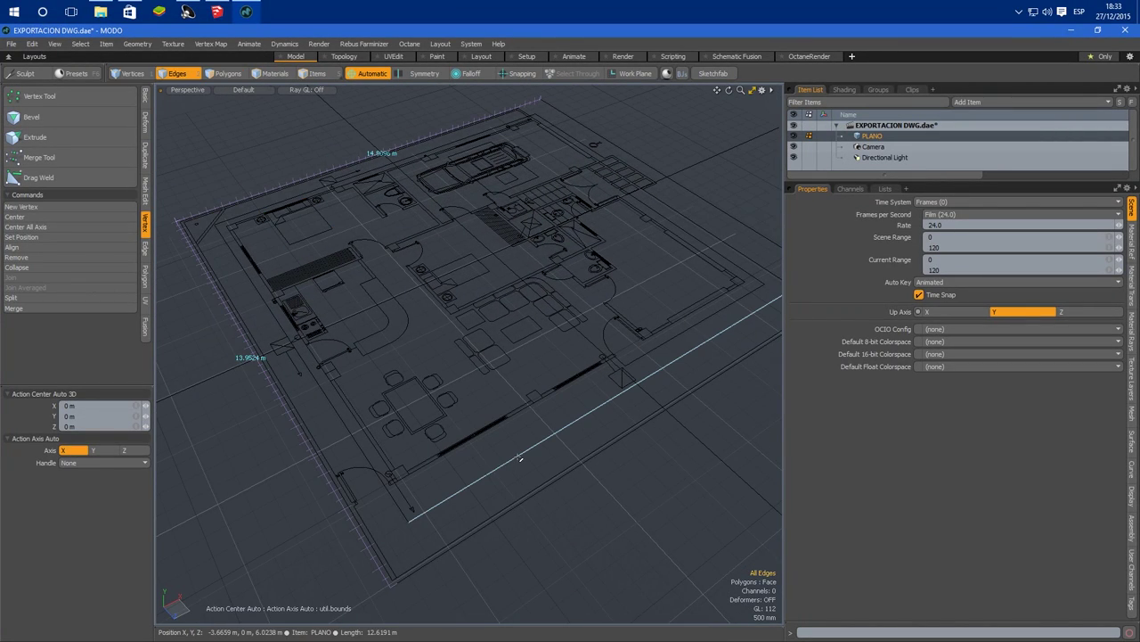
{"action": "left_click_drag", "start_coordinate": [403, 357], "coordinate": [526, 341], "text": "alt"}
{"action": "left_click_drag", "start_coordinate": [446, 219], "coordinate": [453, 351], "text": "ctrl+alt"}
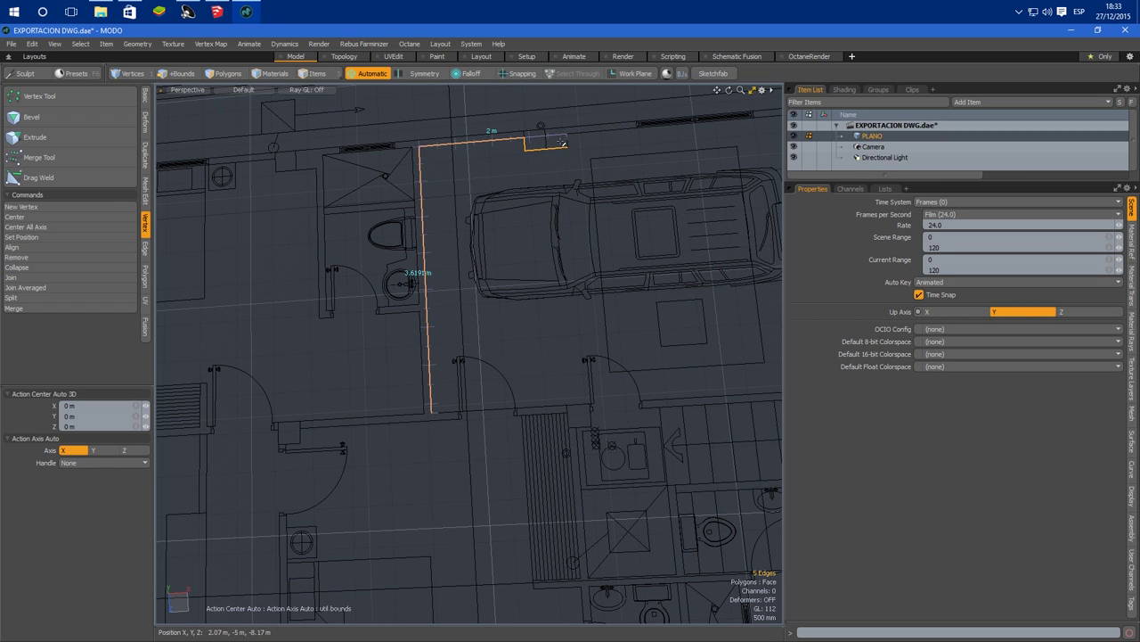
{"action": "left_click_drag", "start_coordinate": [581, 140], "coordinate": [541, 94], "text": "alt+shift"}
{"action": "left_click_drag", "start_coordinate": [393, 374], "coordinate": [532, 349], "text": "ctrl+alt"}
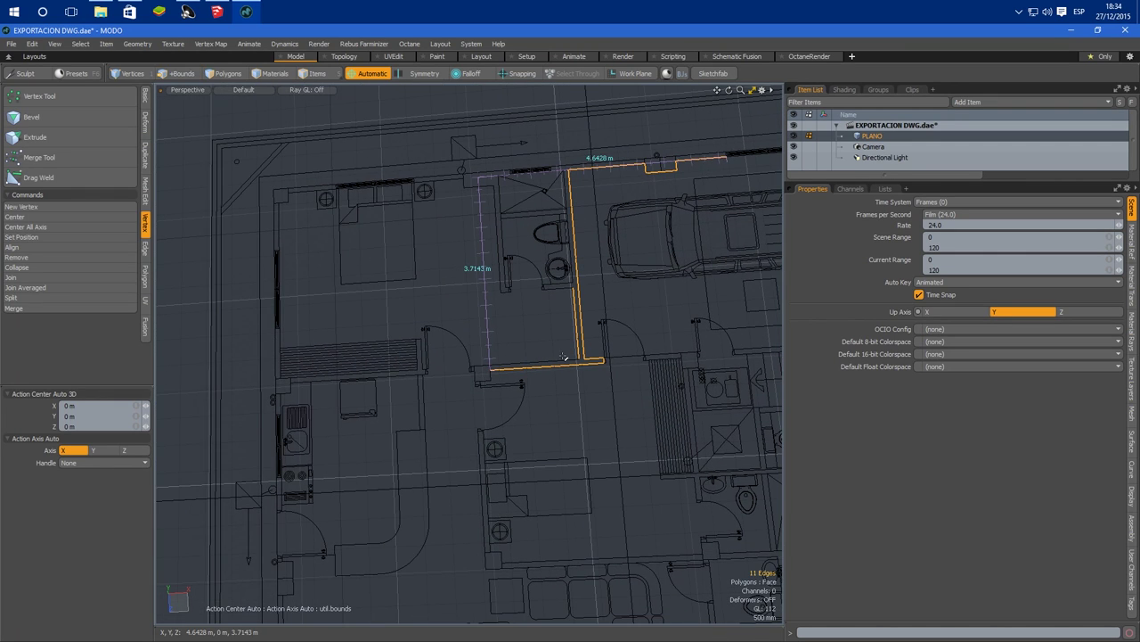
{"action": "scroll", "coordinate": [481, 365], "scroll_direction": "up", "scroll_amount": 3}
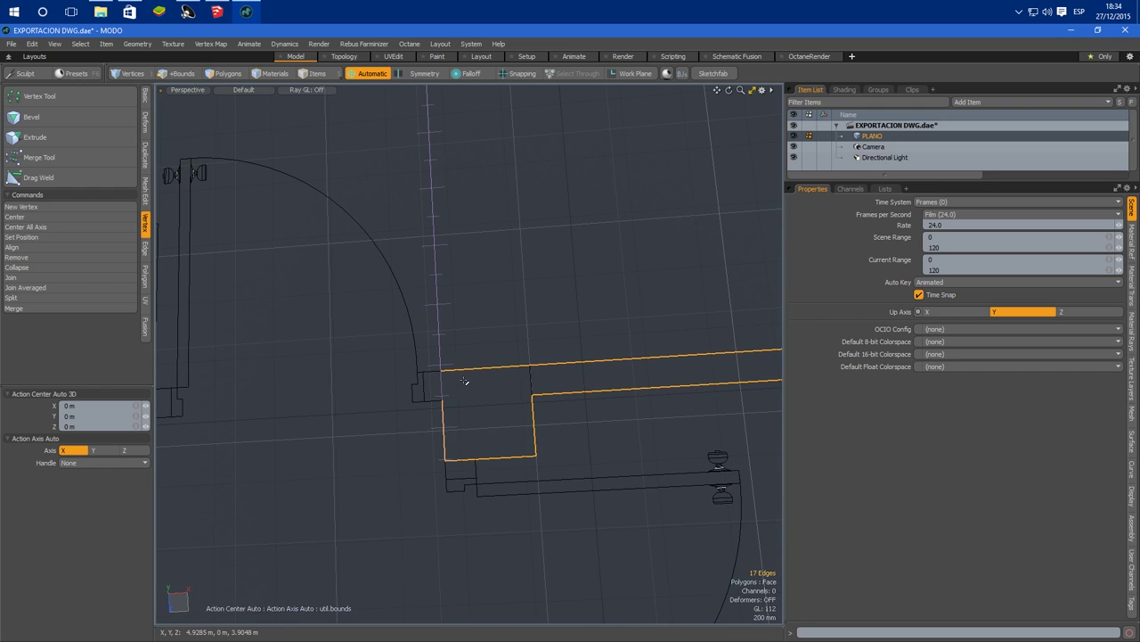
{"action": "scroll", "coordinate": [511, 392], "scroll_direction": "down", "scroll_amount": 3}
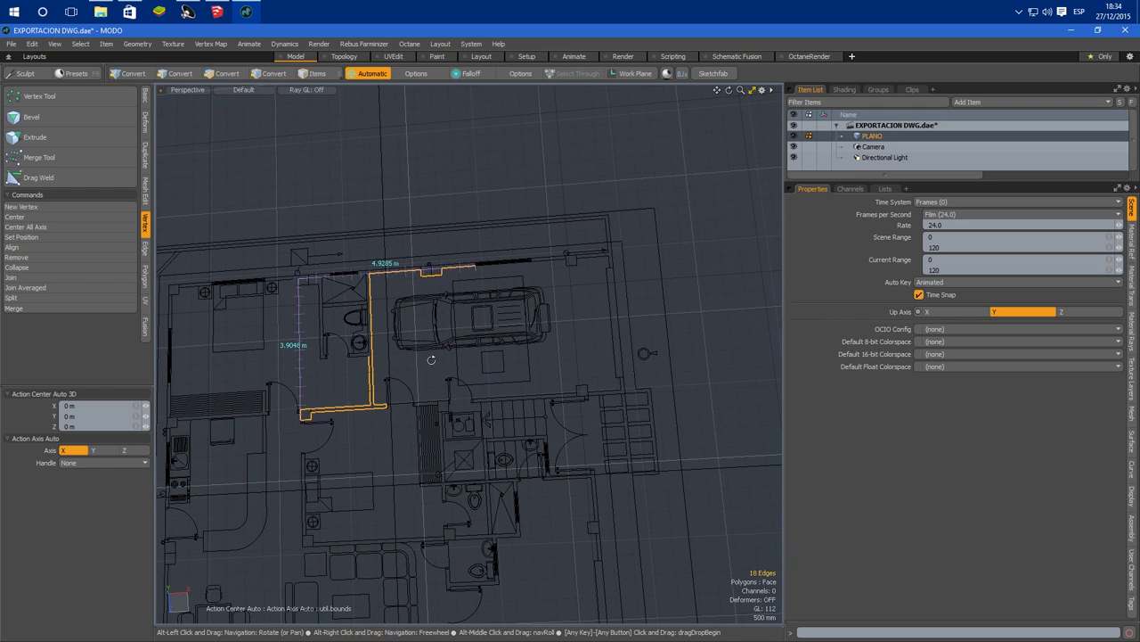
Step: Add the short bathroom partition's outline and the remaining bathroom-side wall edges up to the exterior wall to the edge selection
{"action": "scroll", "coordinate": [380, 388], "scroll_direction": "up", "scroll_amount": 3}
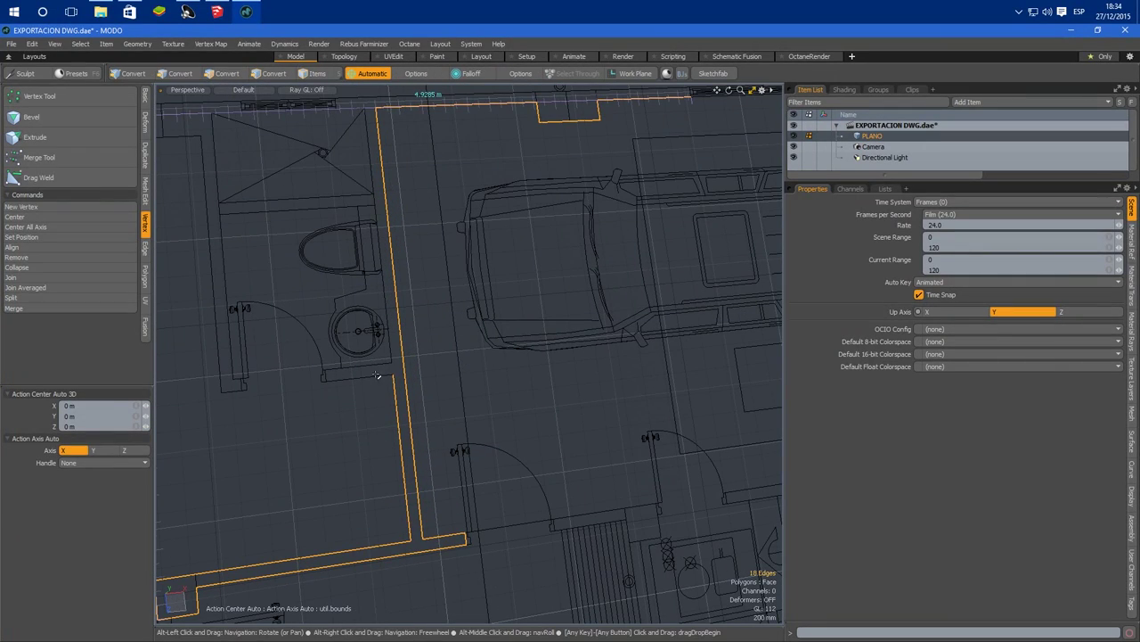
{"action": "scroll", "coordinate": [321, 381], "scroll_direction": "up", "scroll_amount": 3}
{"action": "scroll", "coordinate": [420, 374], "scroll_direction": "down", "scroll_amount": 3}
{"action": "scroll", "coordinate": [483, 380], "scroll_direction": "up", "scroll_amount": 3}
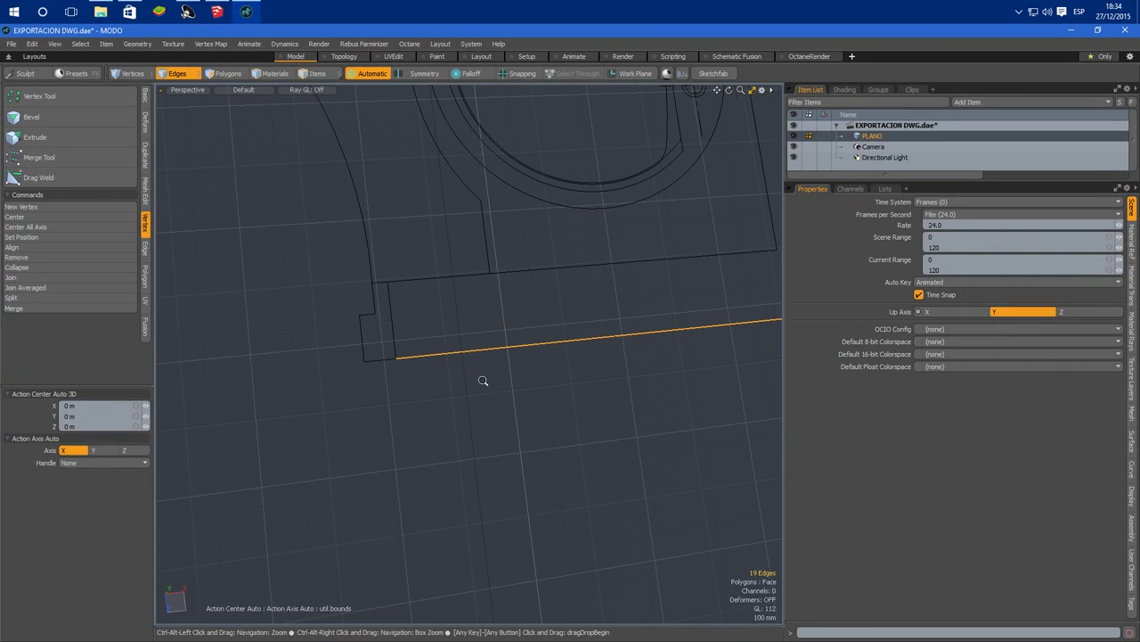
{"action": "left_click", "coordinate": [500, 264], "text": "shift"}
{"action": "scroll", "coordinate": [591, 312], "scroll_direction": "down", "scroll_amount": 4}
{"action": "left_click_drag", "start_coordinate": [590, 313], "coordinate": [447, 347], "text": "alt+shift"}
{"action": "left_click_drag", "start_coordinate": [328, 373], "coordinate": [354, 401], "text": "alt+shift"}
{"action": "left_click", "coordinate": [548, 335], "text": "shift"}
{"action": "left_click_drag", "start_coordinate": [524, 143], "coordinate": [519, 295], "text": "alt+shift"}
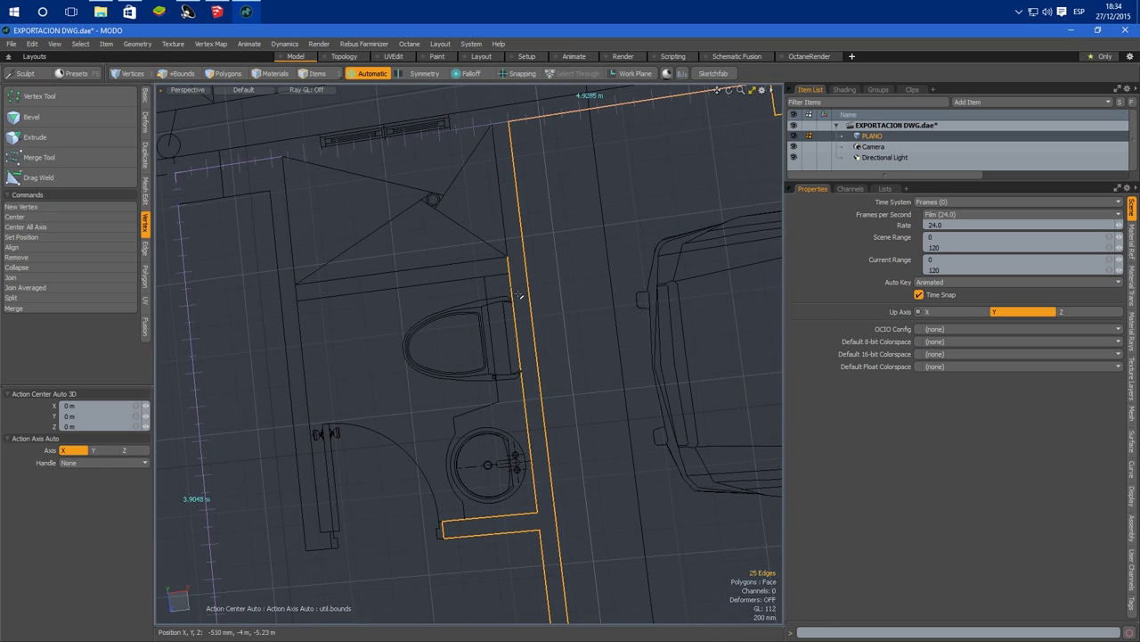
{"action": "left_click_drag", "start_coordinate": [506, 241], "coordinate": [505, 281], "text": "alt+shift"}
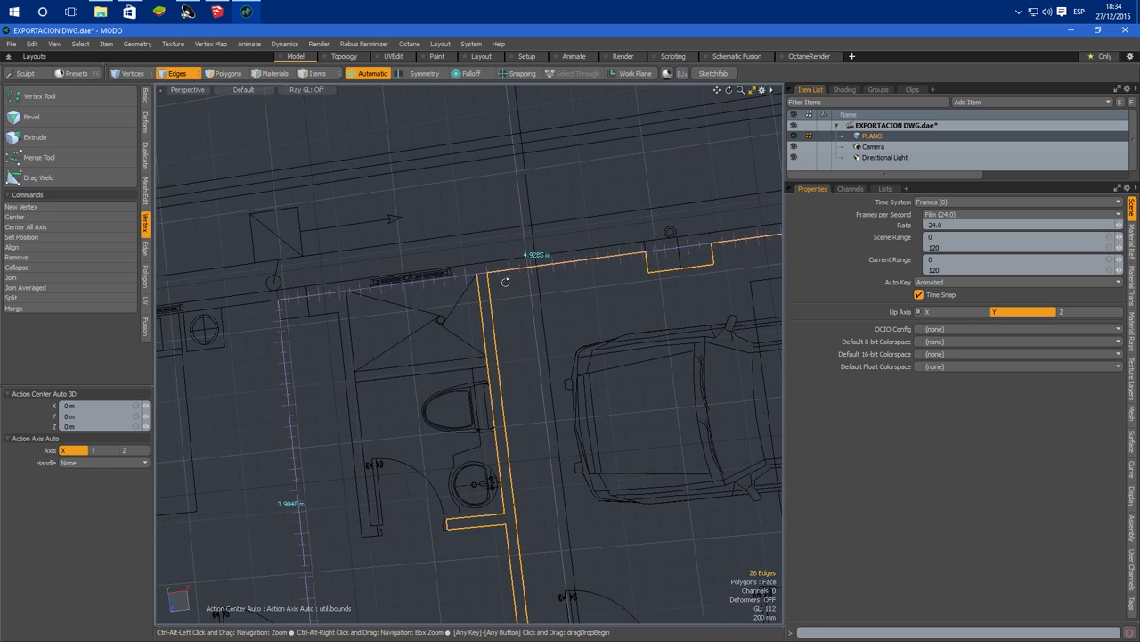
{"action": "scroll", "coordinate": [553, 331], "scroll_direction": "down", "scroll_amount": 4}
{"action": "left_click_drag", "start_coordinate": [545, 511], "coordinate": [466, 395], "text": "alt+shift"}
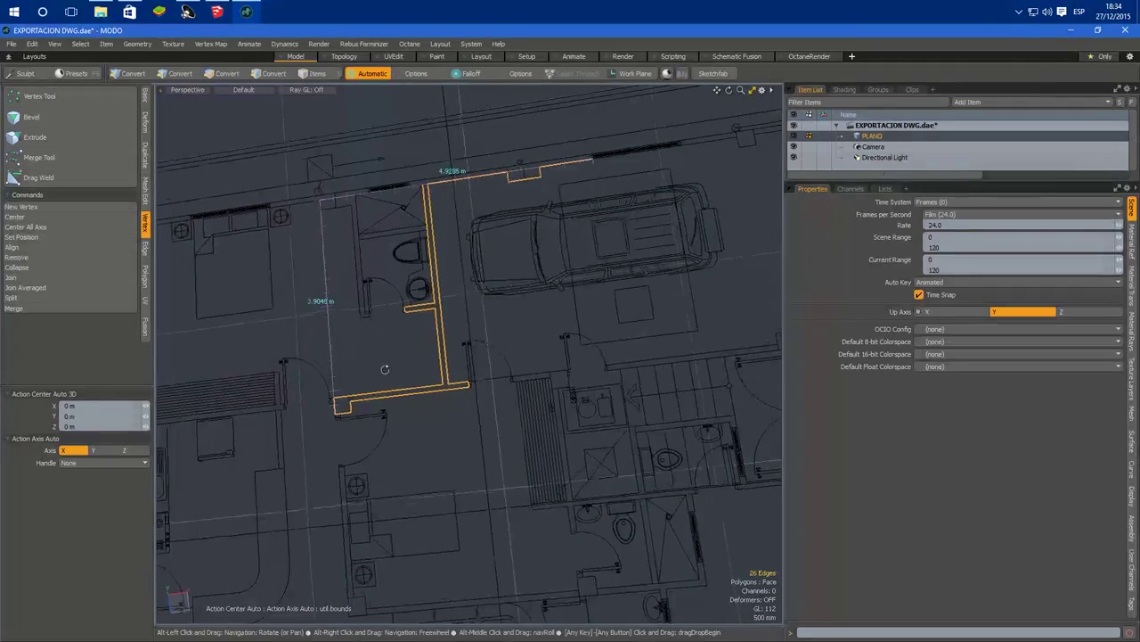
Step: Copy the selected wall edges into a new mesh item and hide the PLANO mesh
{"action": "left_click_drag", "start_coordinate": [382, 375], "coordinate": [382, 224], "text": "alt"}
{"action": "key", "text": "ctrl+space"}
{"action": "left_click_drag", "start_coordinate": [431, 366], "coordinate": [529, 375], "text": "alt"}
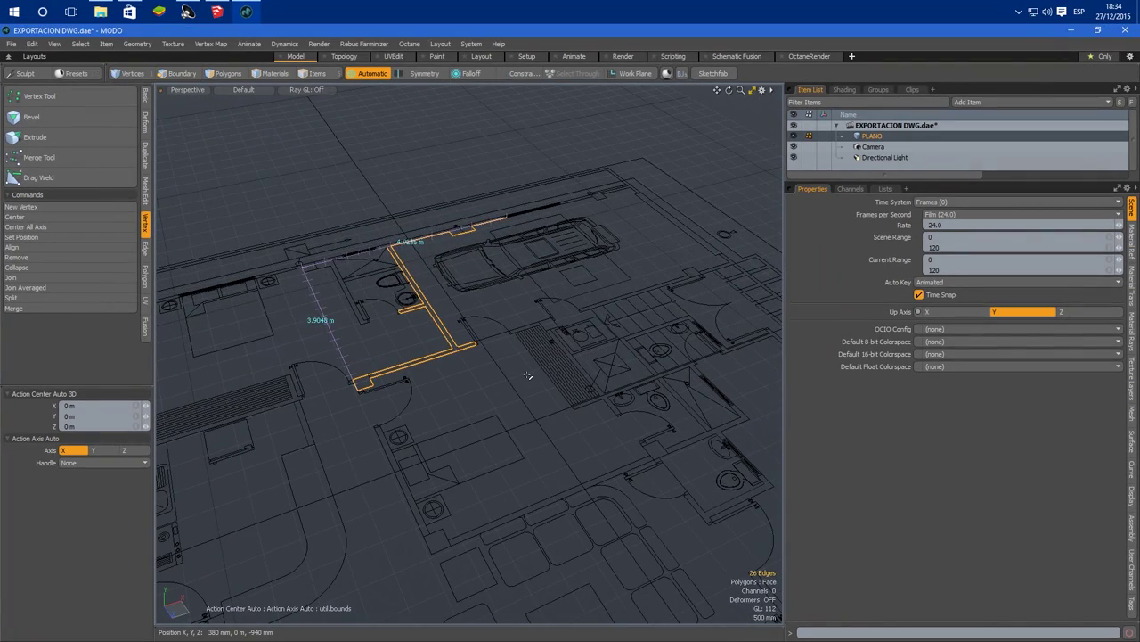
{"action": "key", "text": "2"}
{"action": "key", "text": "n"}
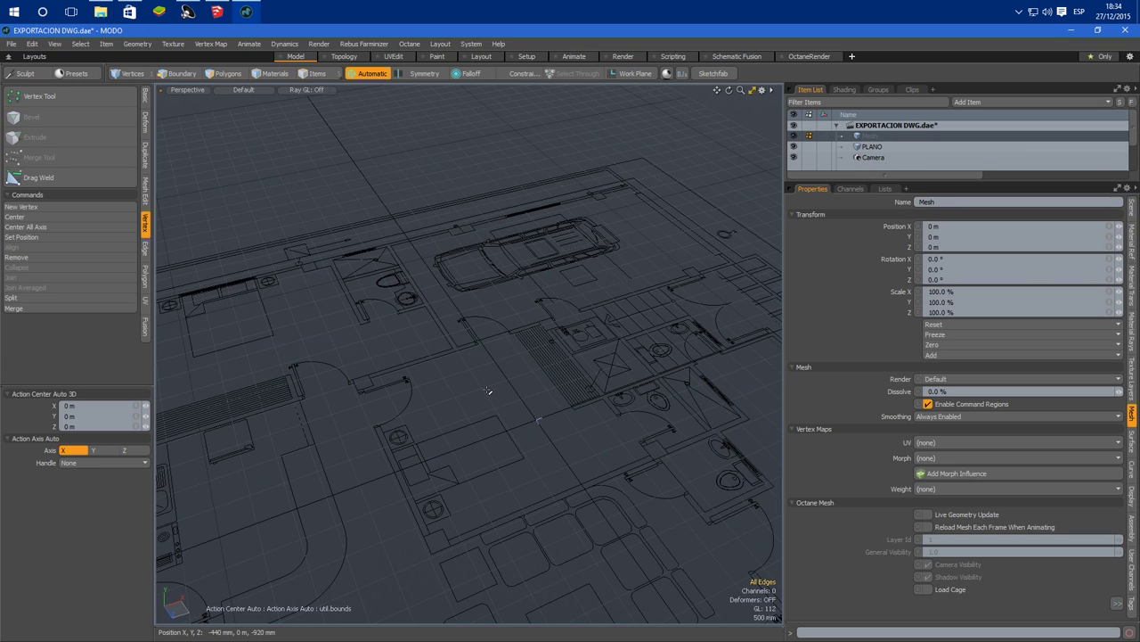
{"action": "left_click", "coordinate": [793, 147]}
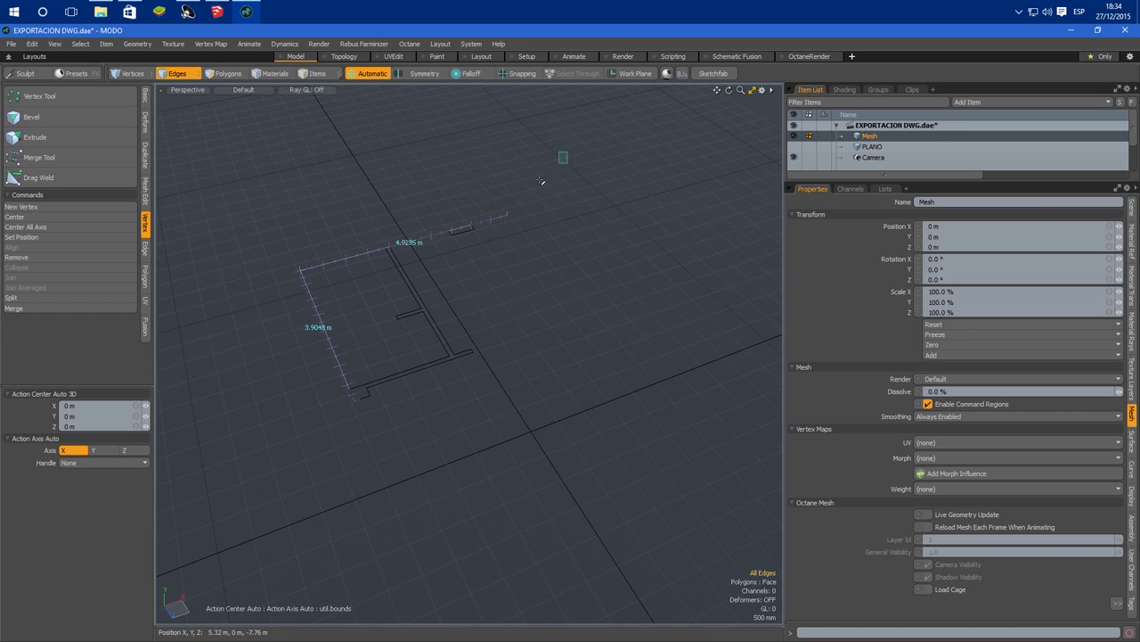
Step: Select all edges of the new mesh and extend them straight up about 1.66 m to raise the walls
{"action": "right_click_drag", "start_coordinate": [540, 180], "coordinate": [271, 435]}
{"action": "left_click_drag", "start_coordinate": [460, 411], "coordinate": [491, 356], "text": "alt"}
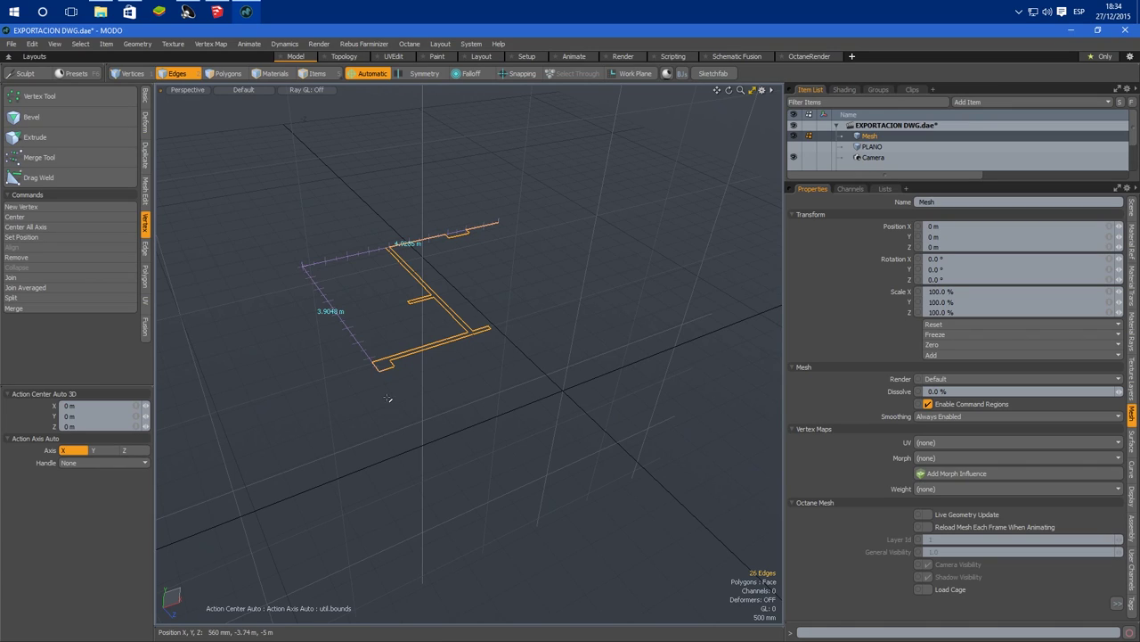
{"action": "key", "text": "z"}
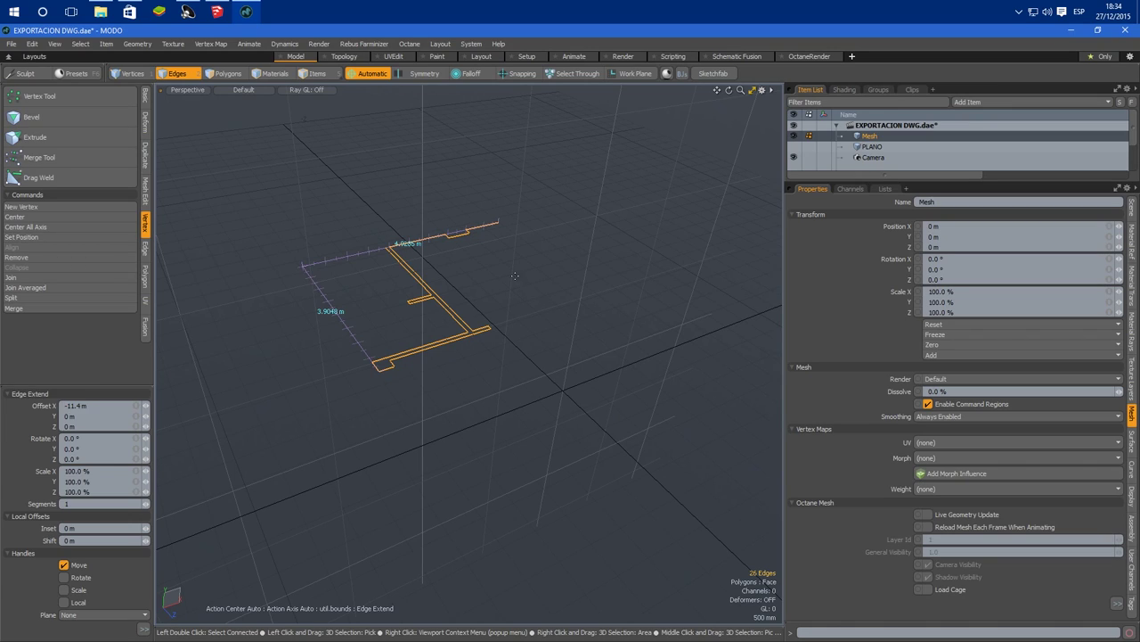
{"action": "left_click_drag", "start_coordinate": [454, 242], "coordinate": [455, 177]}
{"action": "key", "text": "q"}
{"action": "left_click", "coordinate": [543, 392]}
Step: Show the PLANO mesh again and check the raised walls against it from several angles
{"action": "mouse_move", "coordinate": [542, 393]}
{"action": "left_mouse_down", "text": "alt"}
{"action": "mouse_move", "coordinate": [499, 446]}
{"action": "mouse_move", "coordinate": [419, 473]}
{"action": "mouse_move", "coordinate": [382, 540]}
{"action": "mouse_move", "coordinate": [469, 429]}
{"action": "mouse_move", "coordinate": [481, 455]}
{"action": "mouse_move", "coordinate": [440, 479]}
{"action": "left_mouse_up", "text": "alt"}
{"action": "left_click", "coordinate": [793, 146]}
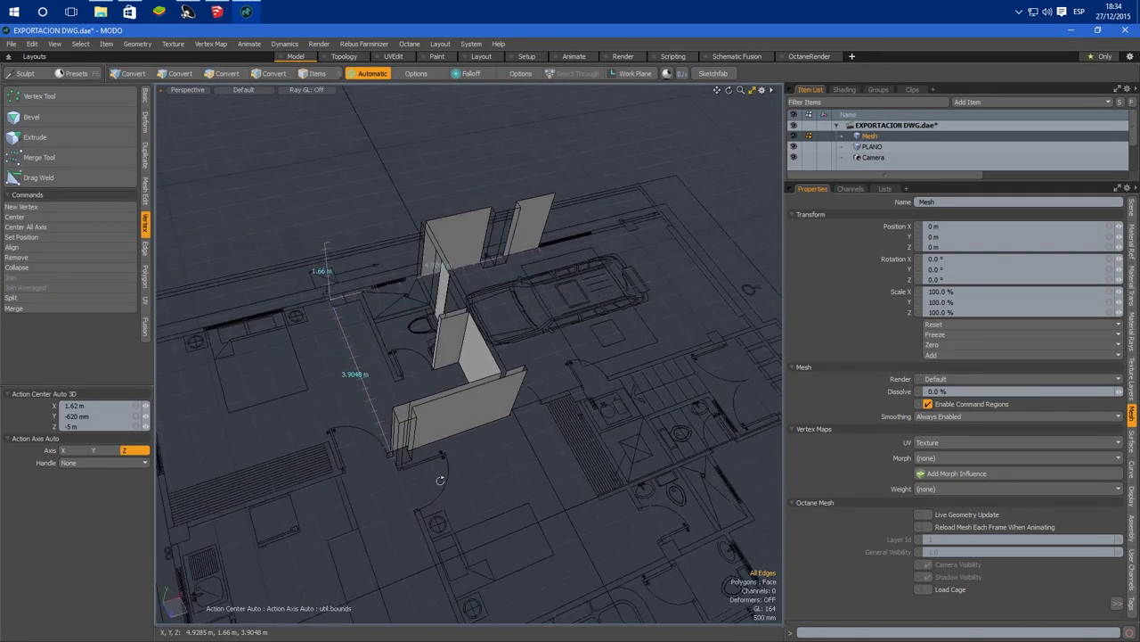
{"action": "left_click_drag", "start_coordinate": [460, 431], "coordinate": [448, 454], "text": "alt"}
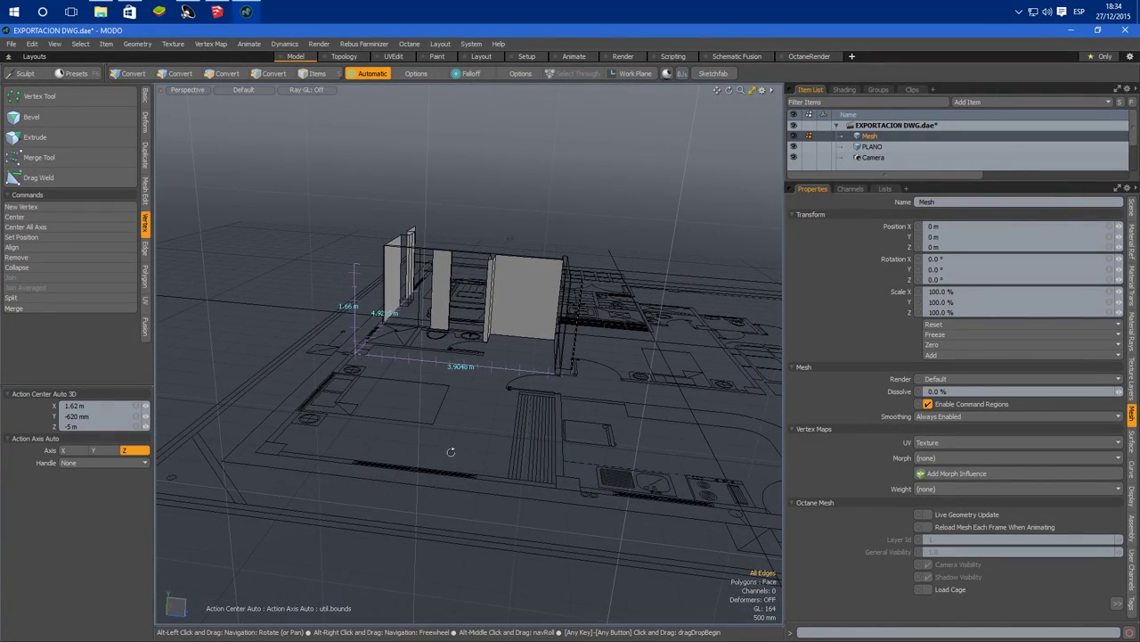
{"action": "left_click_drag", "start_coordinate": [499, 412], "coordinate": [519, 430], "text": "alt"}
{"action": "left_click_drag", "start_coordinate": [626, 405], "coordinate": [551, 478], "text": "alt"}
{"action": "left_click_drag", "start_coordinate": [495, 267], "coordinate": [460, 256], "text": "alt"}
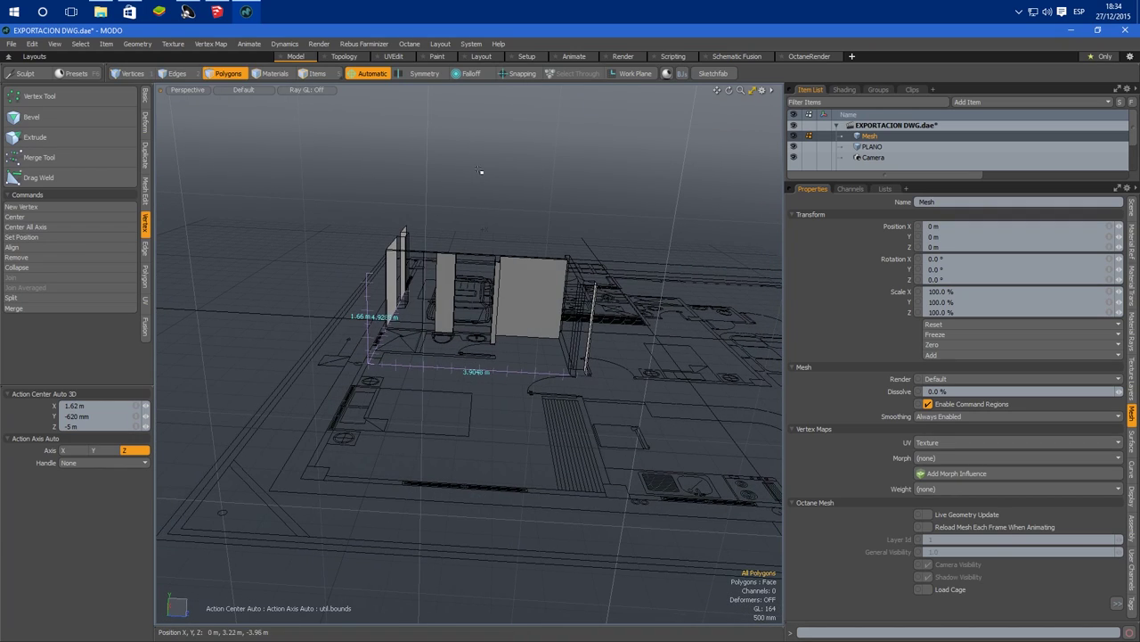
Step: Select only the top vertices of the raised walls and set their Y position to 2.5 m
{"action": "key", "text": "1"}
{"action": "left_click", "coordinate": [445, 397]}
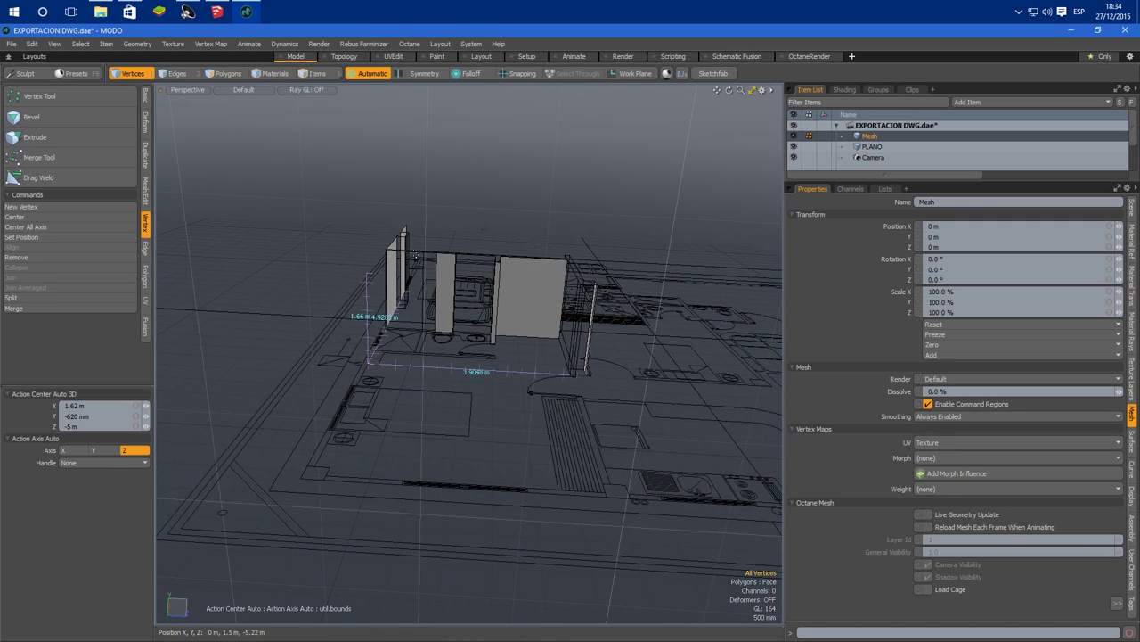
{"action": "mouse_move", "coordinate": [717, 169]}
{"action": "right_mouse_down"}
{"action": "mouse_move", "coordinate": [221, 268]}
{"action": "mouse_move", "coordinate": [233, 314]}
{"action": "right_mouse_up"}
{"action": "left_click_drag", "start_coordinate": [385, 396], "coordinate": [713, 161], "text": "alt"}
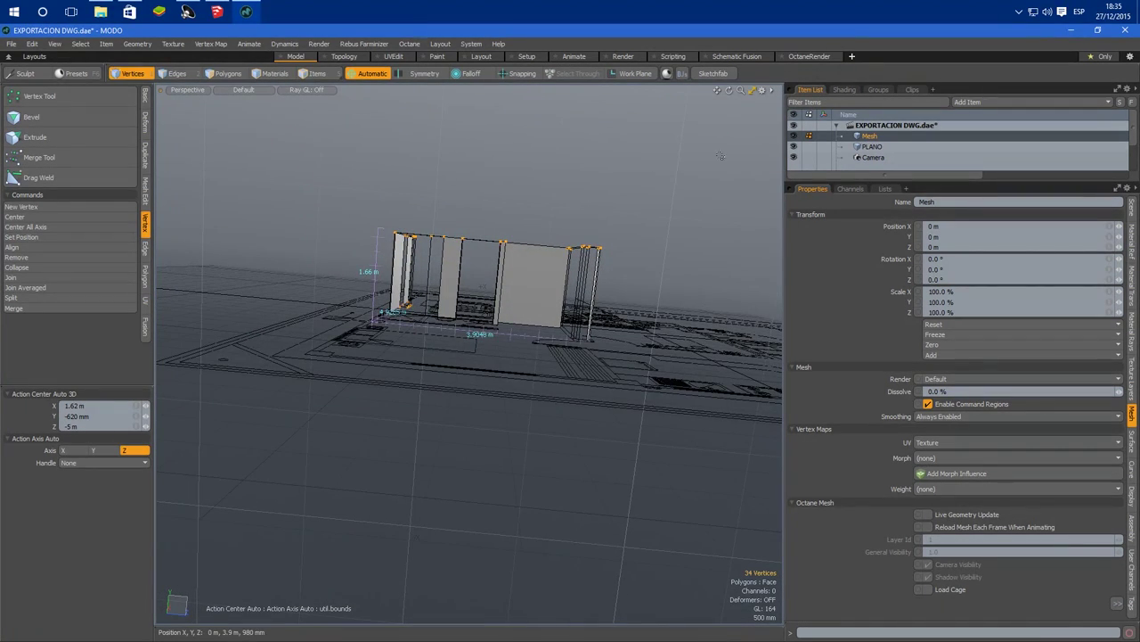
{"action": "right_click_drag", "start_coordinate": [692, 187], "coordinate": [303, 277]}
{"action": "left_click_drag", "start_coordinate": [586, 356], "coordinate": [348, 401], "text": "alt"}
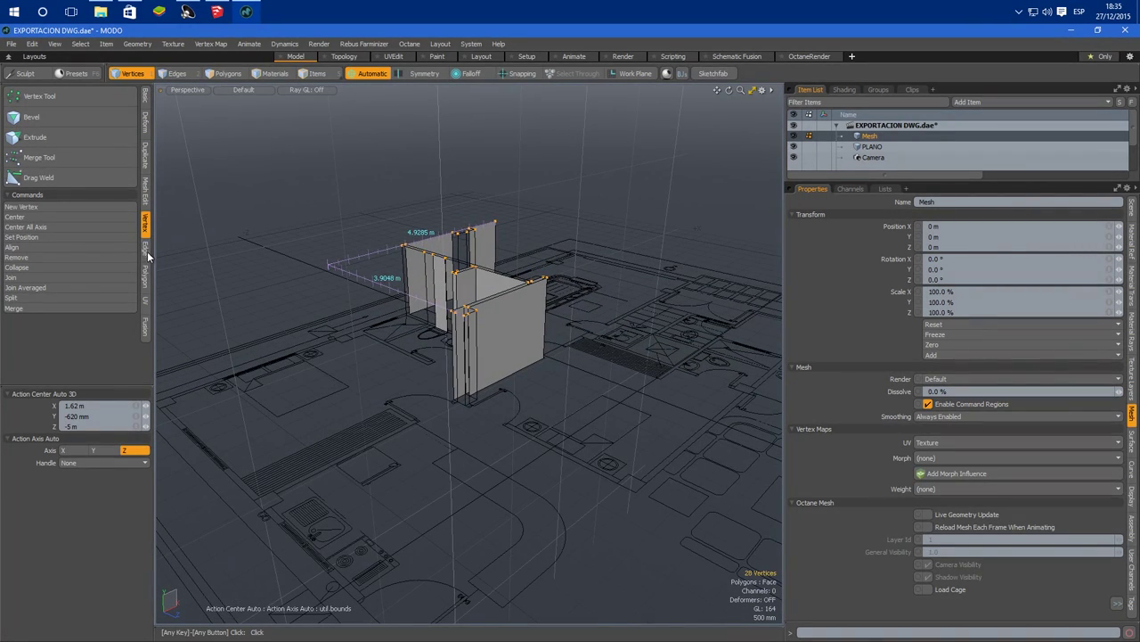
{"action": "left_click", "coordinate": [50, 236]}
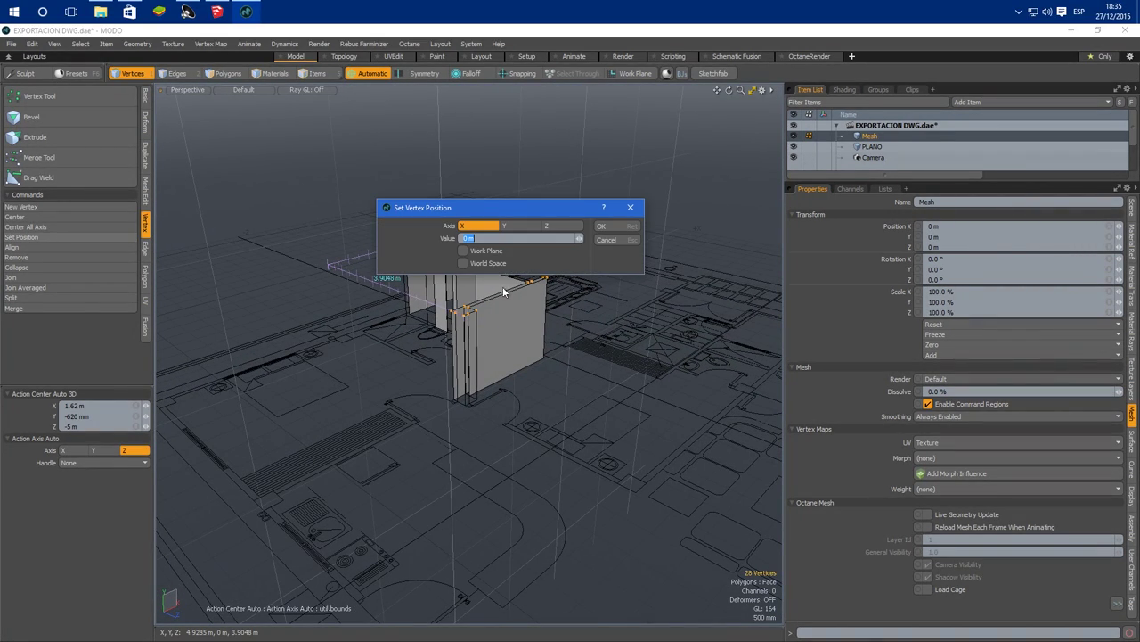
{"action": "left_click", "coordinate": [514, 225]}
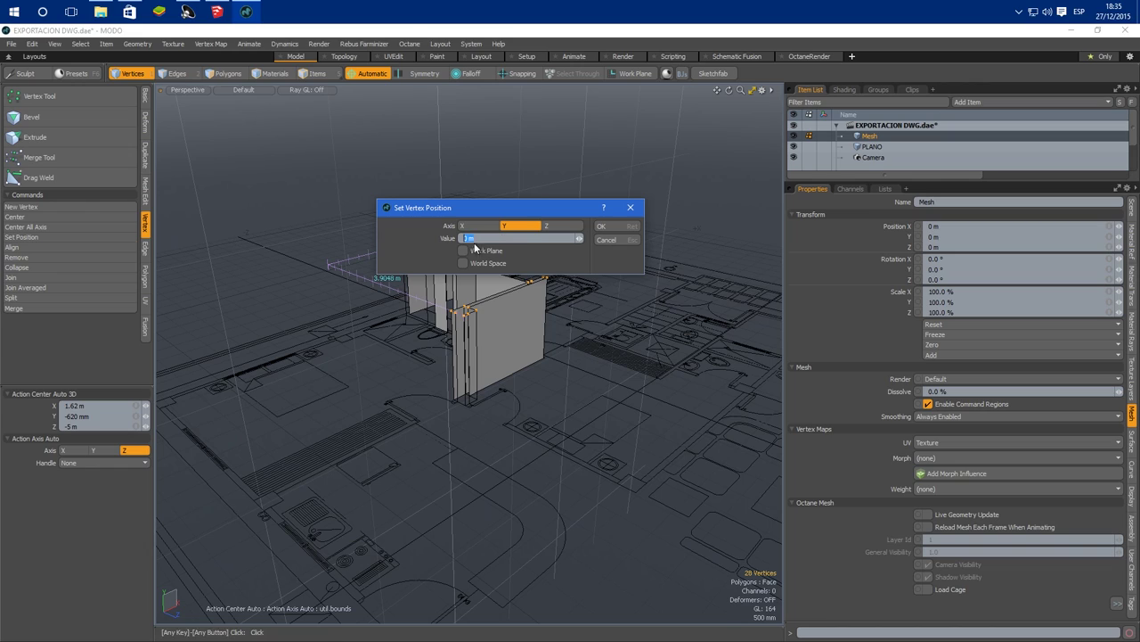
{"action": "type", "text": "2.5"}
{"action": "left_click_drag", "start_coordinate": [508, 204], "coordinate": [374, 140]}
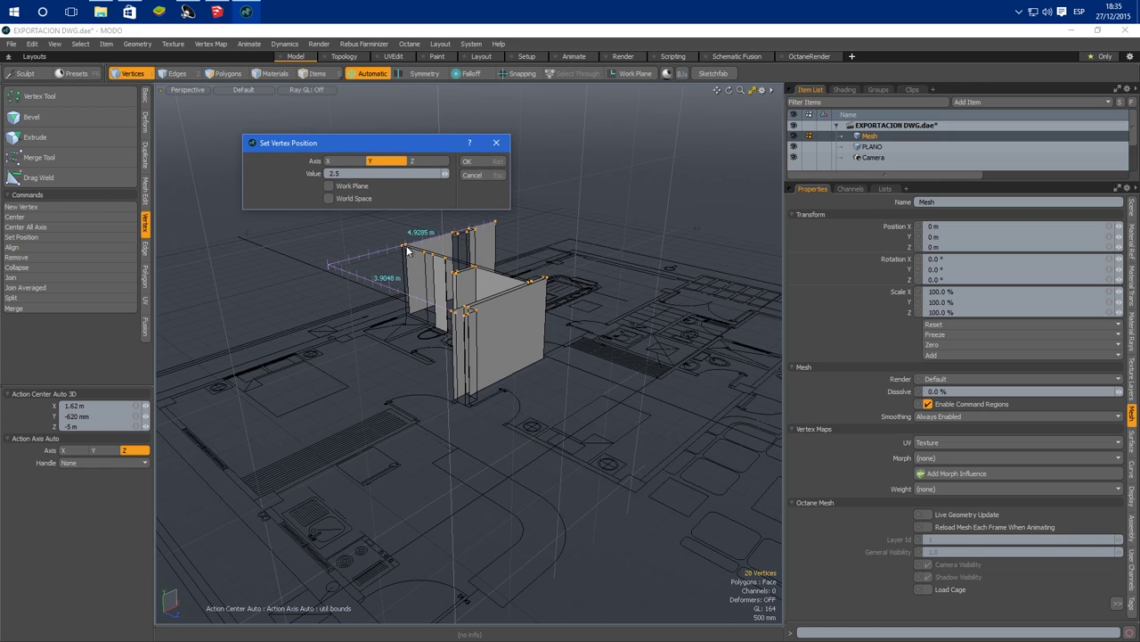
{"action": "left_click", "coordinate": [482, 161]}
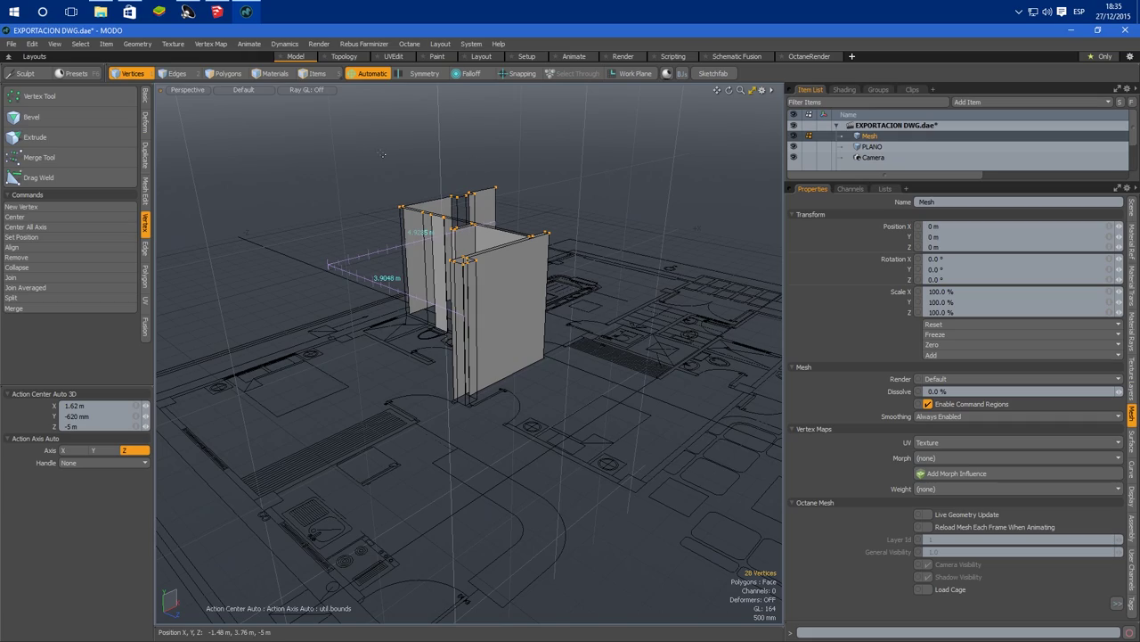
Step: Flip the three polygons of the garage wall's pilaster so they face the garage
{"action": "left_click_drag", "start_coordinate": [482, 374], "coordinate": [451, 429], "text": "alt"}
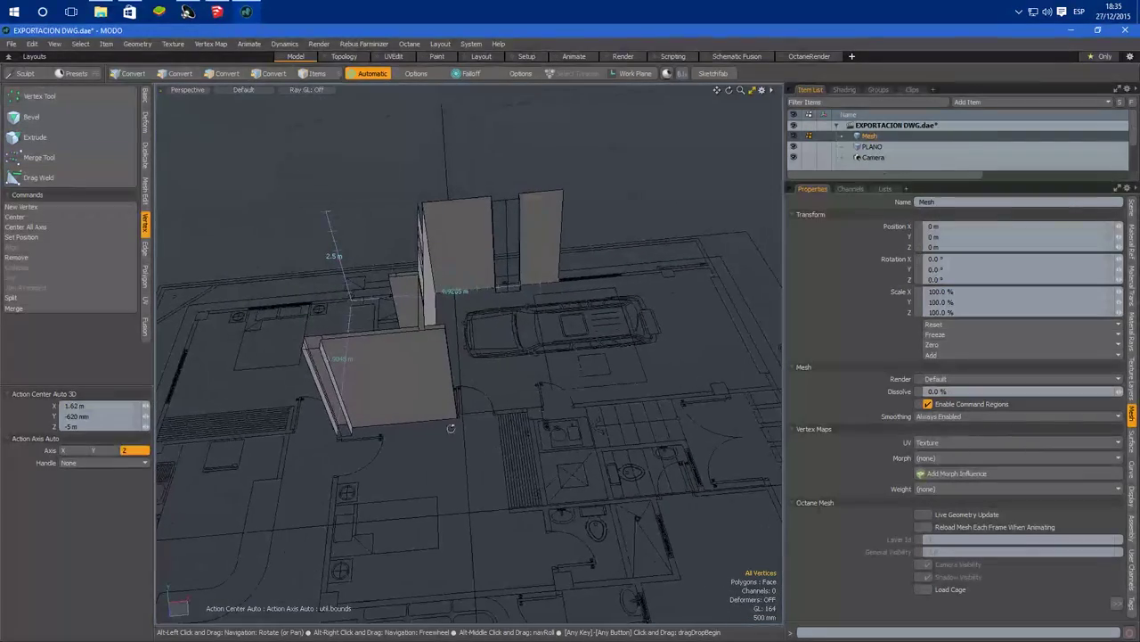
{"action": "left_click_drag", "start_coordinate": [376, 460], "coordinate": [465, 467], "text": "alt"}
{"action": "left_click_drag", "start_coordinate": [490, 320], "coordinate": [441, 399], "text": "alt"}
{"action": "left_click_drag", "start_coordinate": [464, 331], "coordinate": [497, 500], "text": "alt"}
{"action": "left_click_drag", "start_coordinate": [373, 435], "coordinate": [397, 471], "text": "alt"}
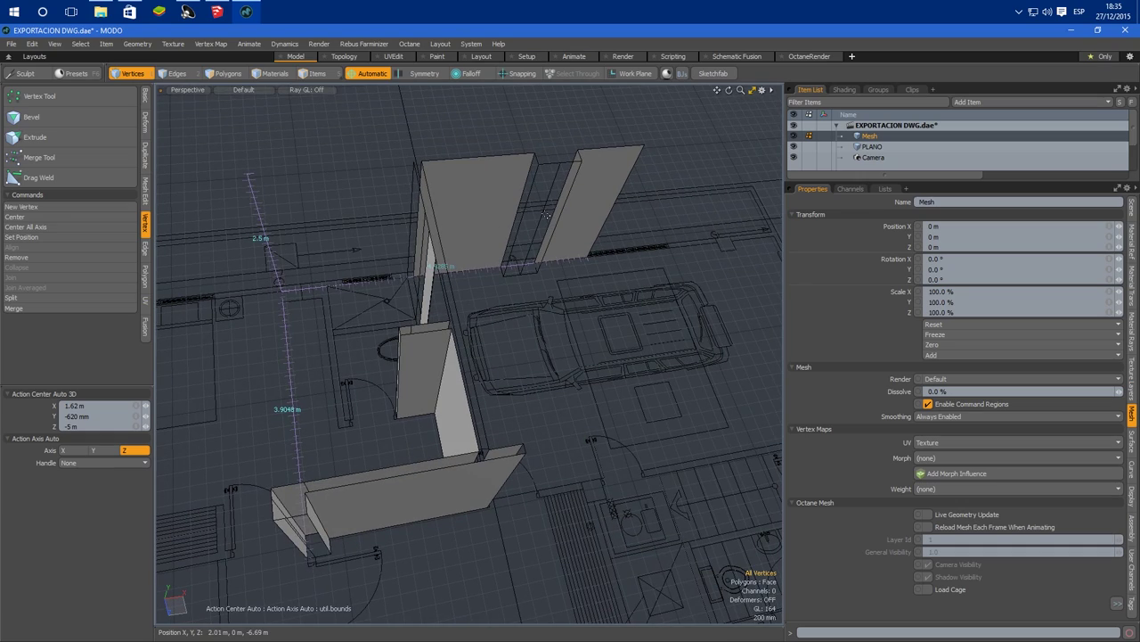
{"action": "left_click_drag", "start_coordinate": [515, 431], "coordinate": [523, 261], "text": "alt"}
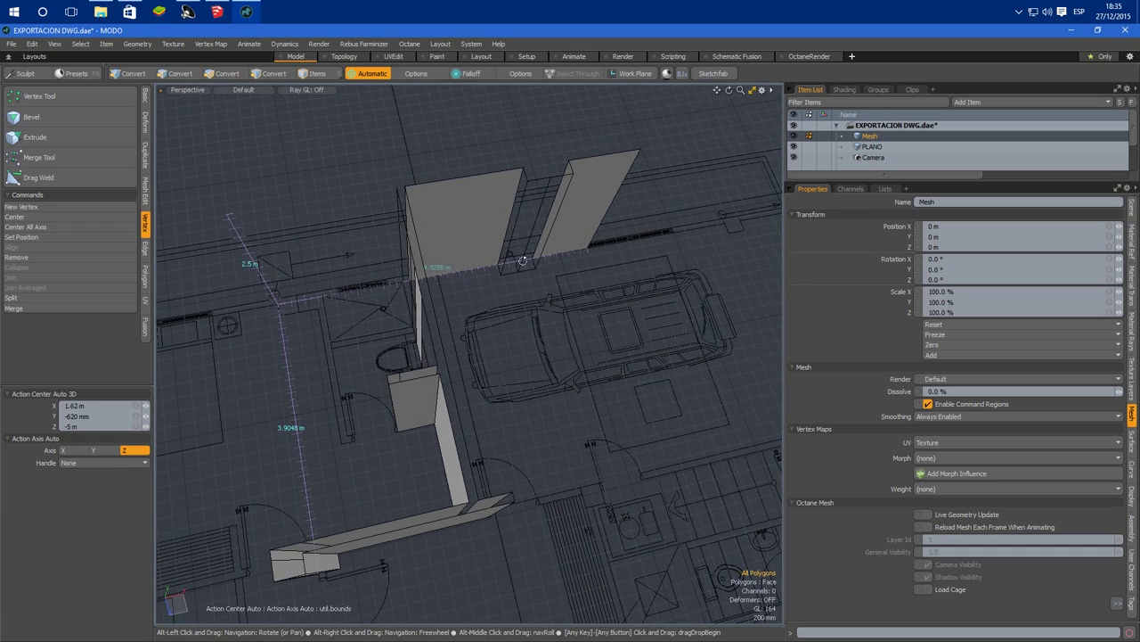
{"action": "left_click_drag", "start_coordinate": [253, 457], "coordinate": [422, 429], "text": "alt"}
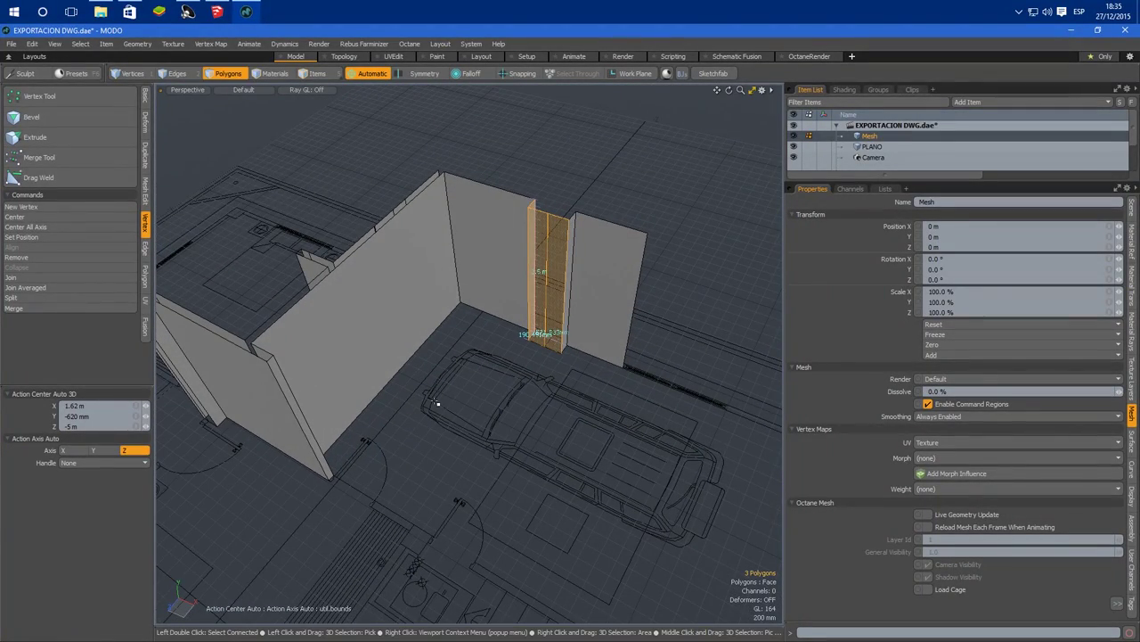
{"action": "left_click", "coordinate": [711, 169]}
{"action": "left_click_drag", "start_coordinate": [525, 499], "coordinate": [568, 514], "text": "alt"}
{"action": "left_click_drag", "start_coordinate": [495, 530], "coordinate": [388, 304], "text": "alt+shift"}
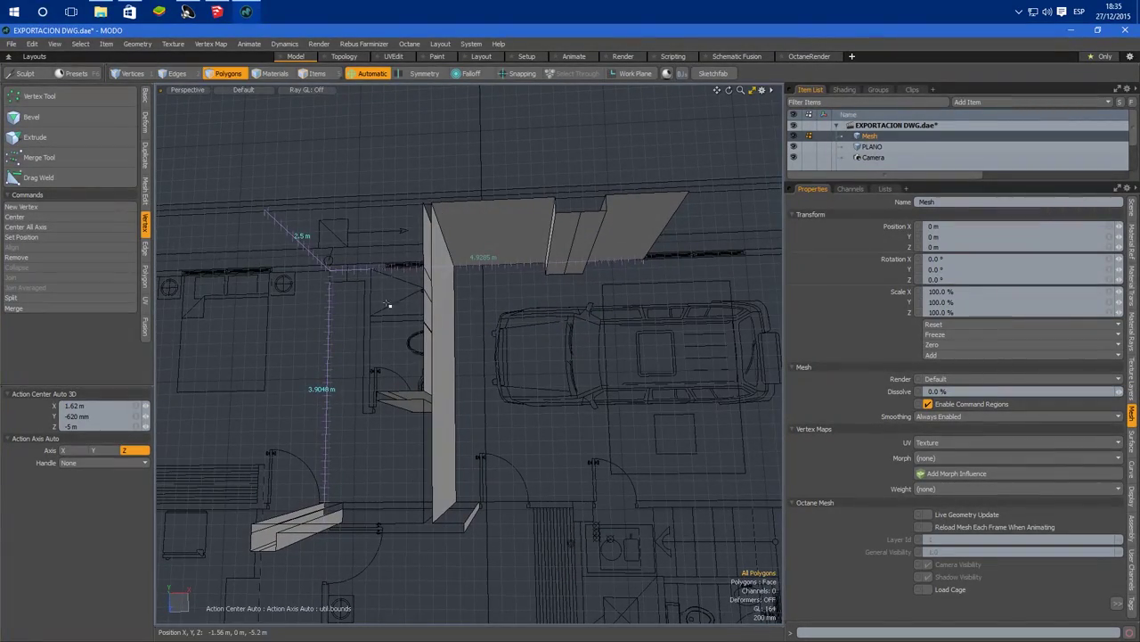
Step: Examine the face orientation of the bathroom-side wall polygons and the other walls from several angles
{"action": "left_click", "coordinate": [425, 262]}
{"action": "left_click_drag", "start_coordinate": [434, 277], "coordinate": [588, 408], "text": "alt"}
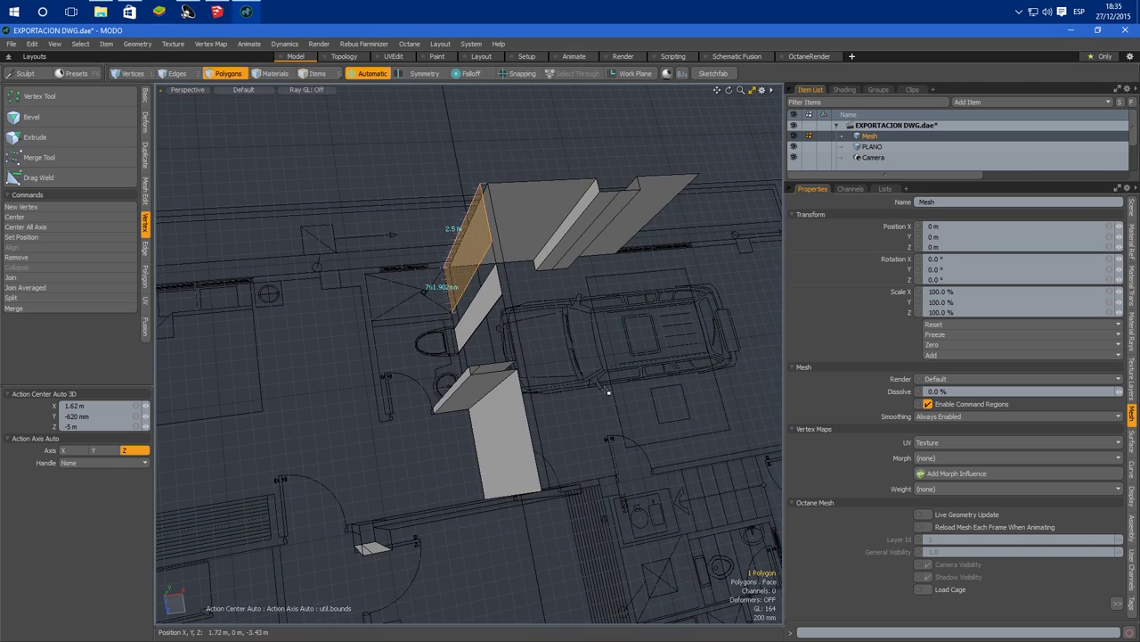
{"action": "left_click", "coordinate": [402, 163]}
{"action": "left_click_drag", "start_coordinate": [402, 163], "coordinate": [464, 178], "text": "alt"}
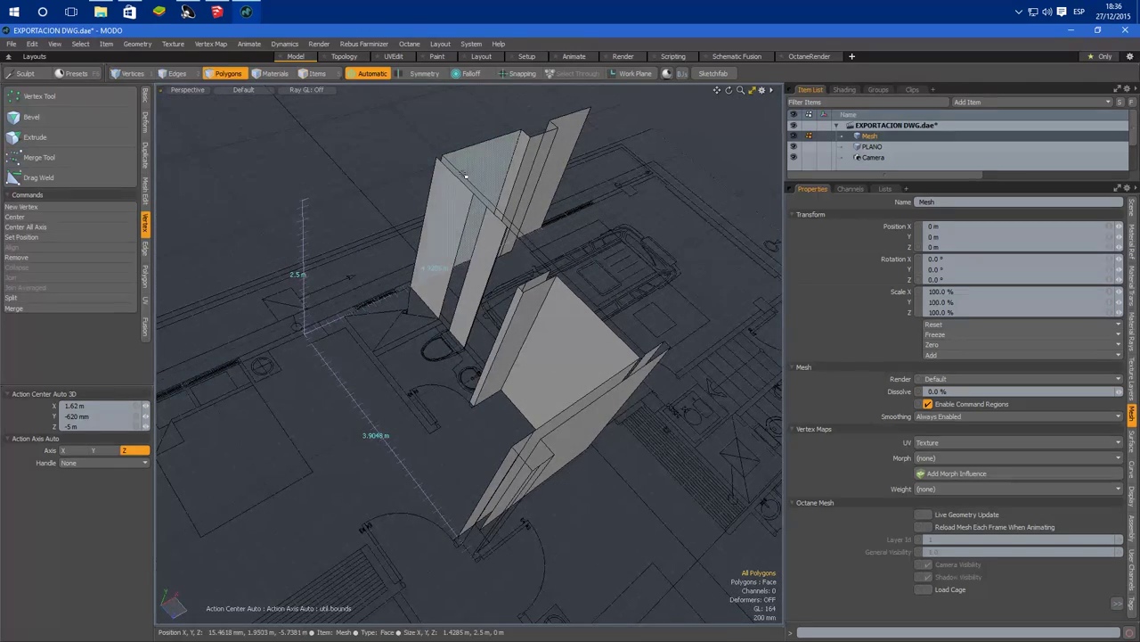
{"action": "left_click_drag", "start_coordinate": [549, 252], "coordinate": [598, 428], "text": "alt"}
{"action": "left_click_drag", "start_coordinate": [610, 378], "coordinate": [614, 330], "text": "alt"}
Step: Select all the wall polygons and assign them a new material named PAREDES
{"action": "left_click_drag", "start_coordinate": [582, 89], "coordinate": [250, 578]}
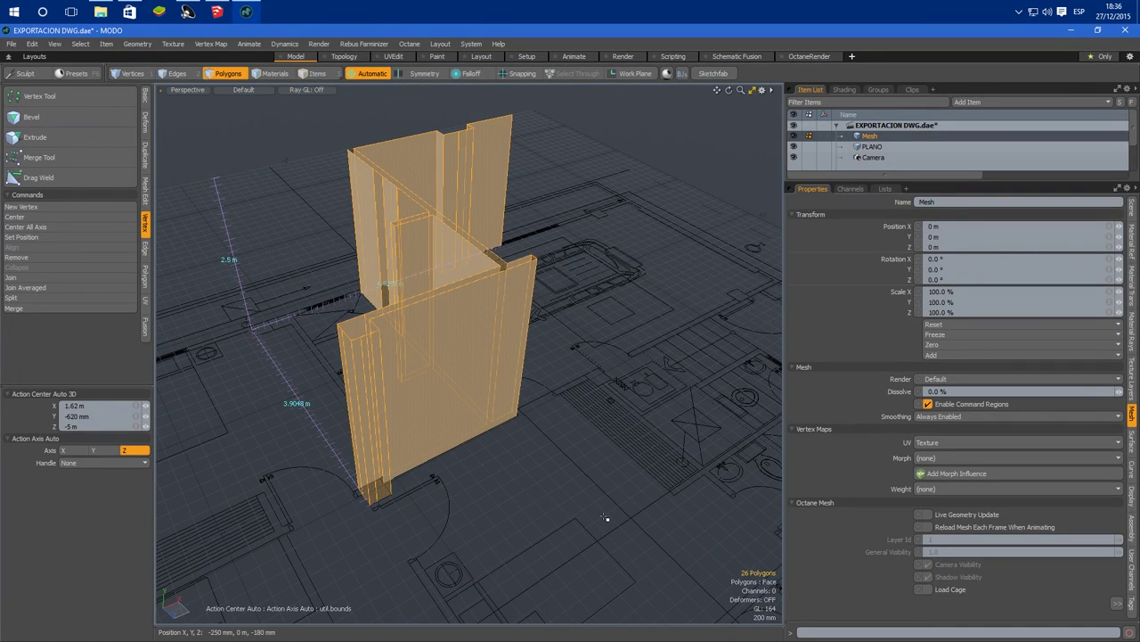
{"action": "key", "text": "m"}
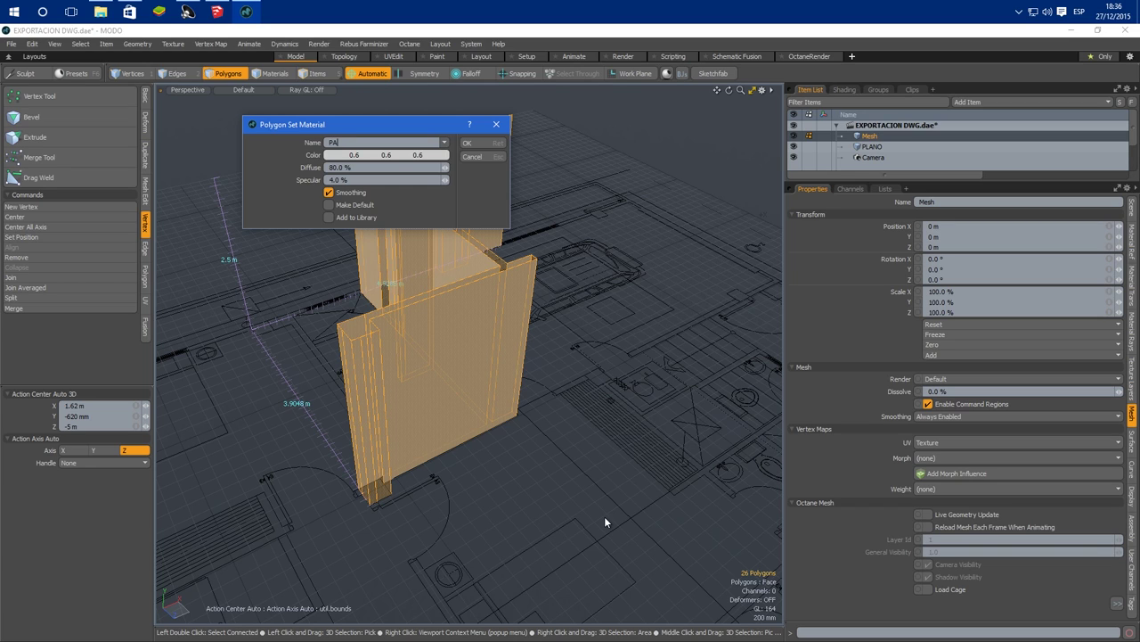
{"action": "left_click", "coordinate": [588, 453]}
{"action": "left_click_drag", "start_coordinate": [580, 506], "coordinate": [686, 401], "text": "alt"}
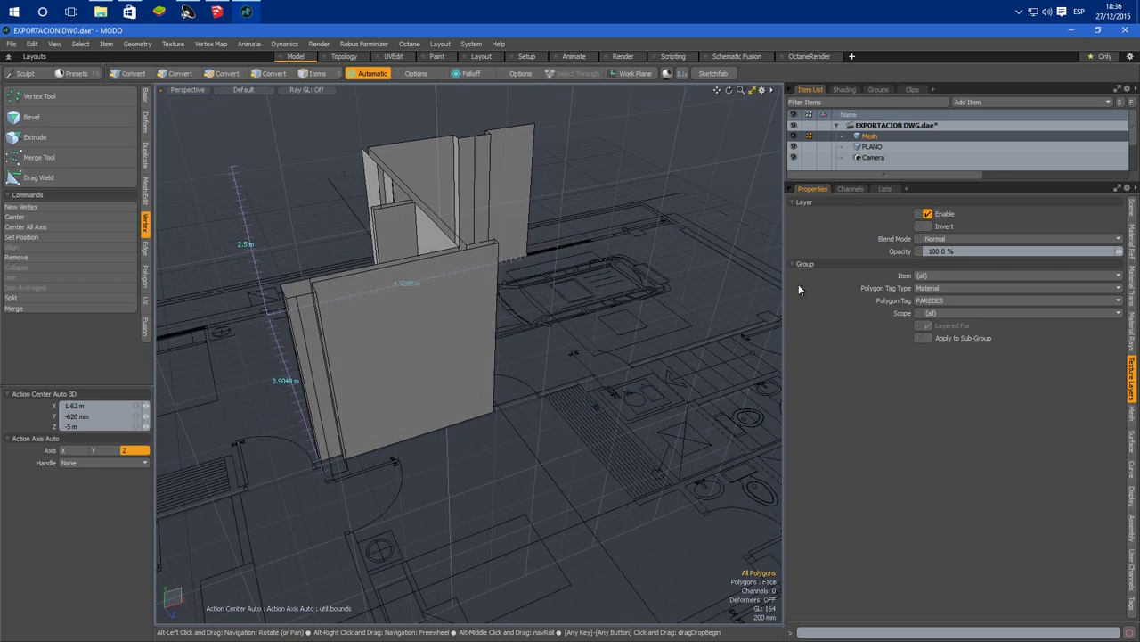
Step: Make the PAREDES wall material double sided in its surface normal settings
{"action": "left_click", "coordinate": [844, 89]}
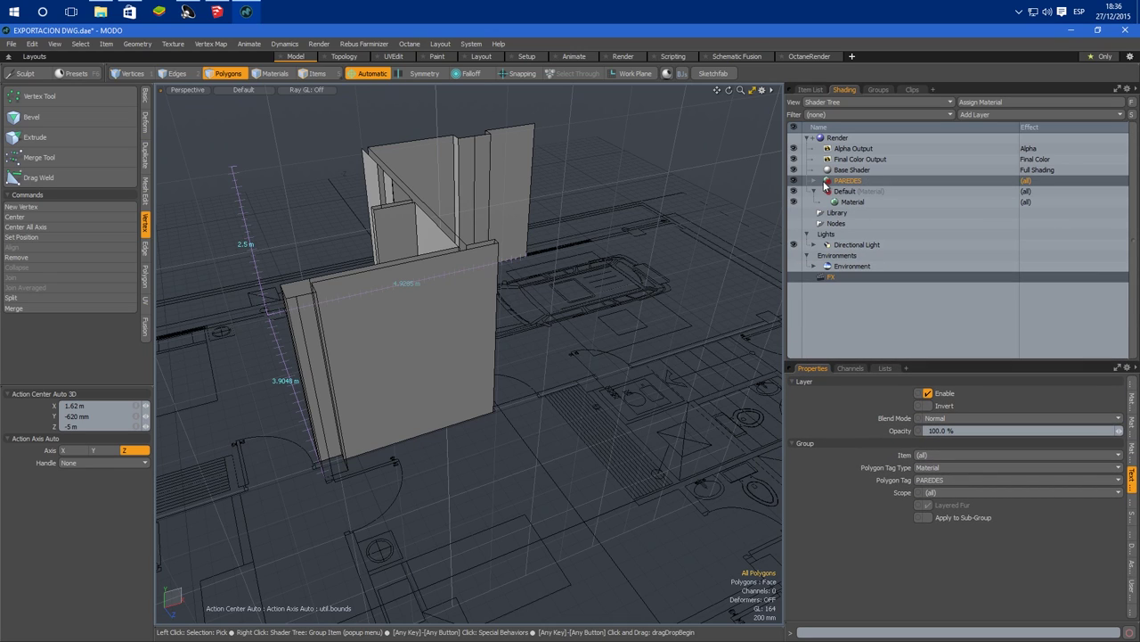
{"action": "left_click", "coordinate": [813, 180]}
{"action": "left_click", "coordinate": [840, 191]}
{"action": "left_click_drag", "start_coordinate": [940, 361], "coordinate": [939, 152]}
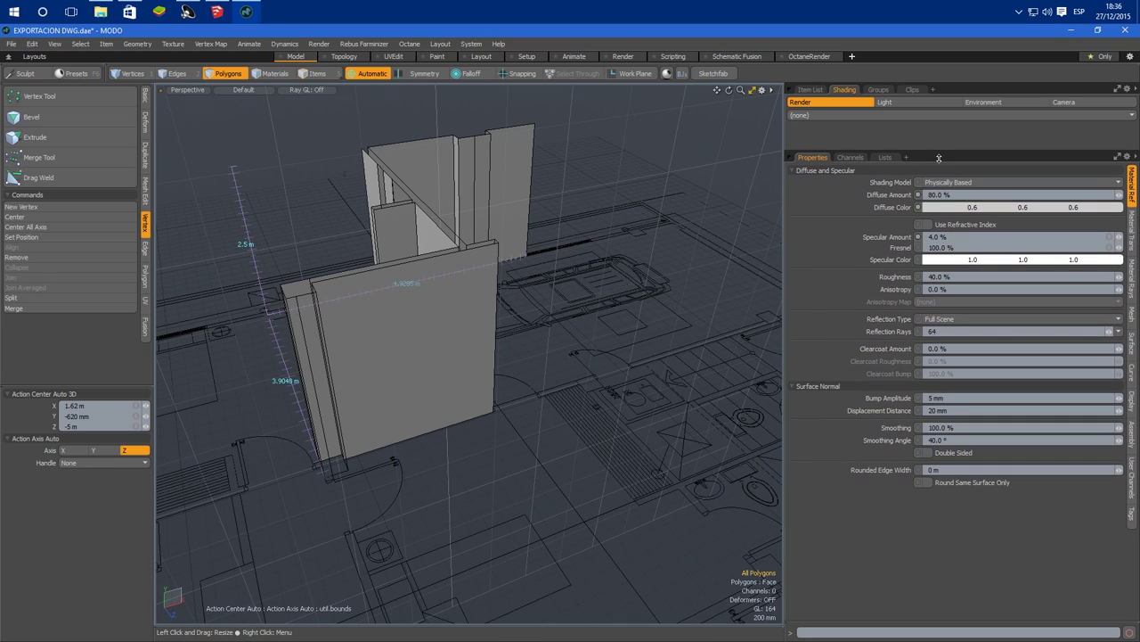
{"action": "left_click", "coordinate": [928, 453]}
Step: Run Mesh Cleanup on the wall mesh with all the cleanup options enabled
{"action": "middle_click_drag", "start_coordinate": [738, 473], "coordinate": [361, 385]}
{"action": "left_click", "coordinate": [129, 45]}
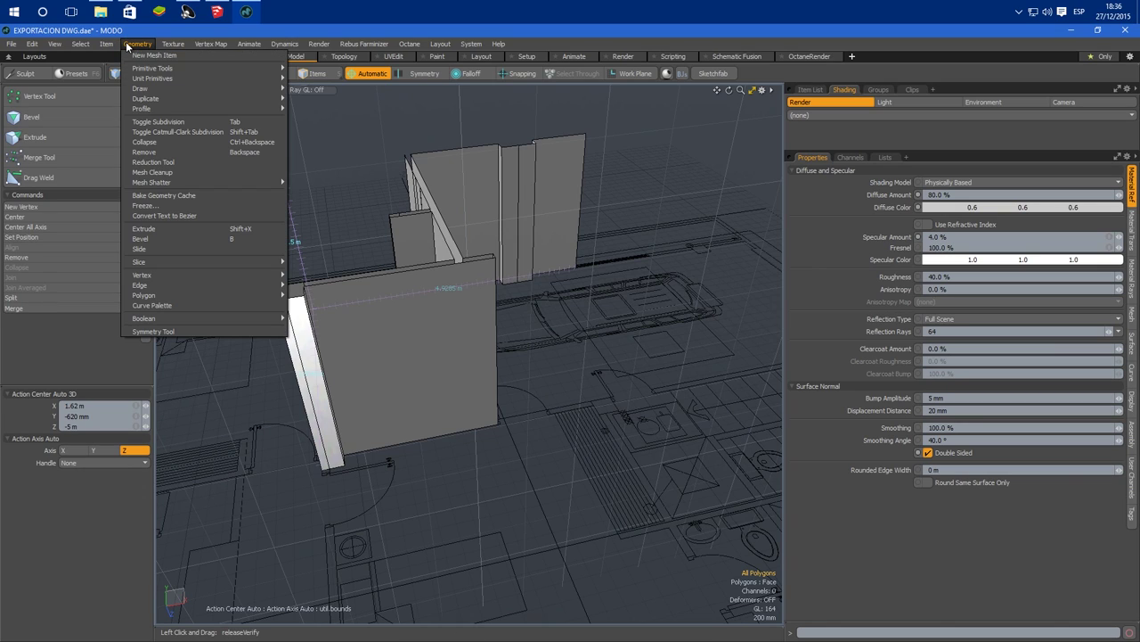
{"action": "left_click", "coordinate": [153, 172]}
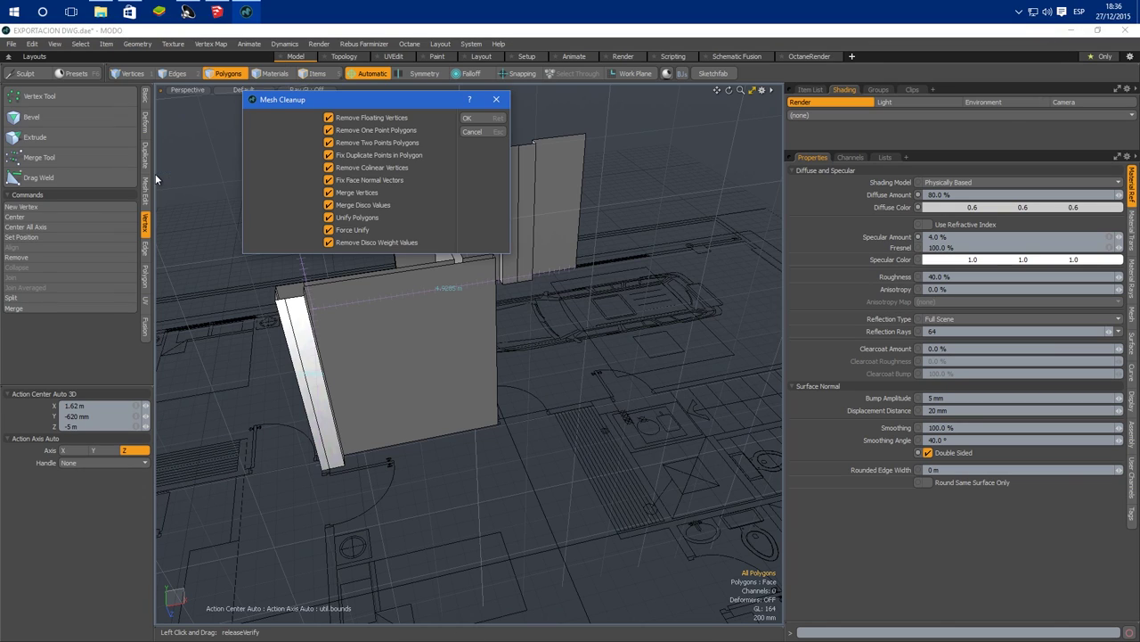
{"action": "left_click", "coordinate": [482, 117]}
{"action": "left_click", "coordinate": [421, 173]}
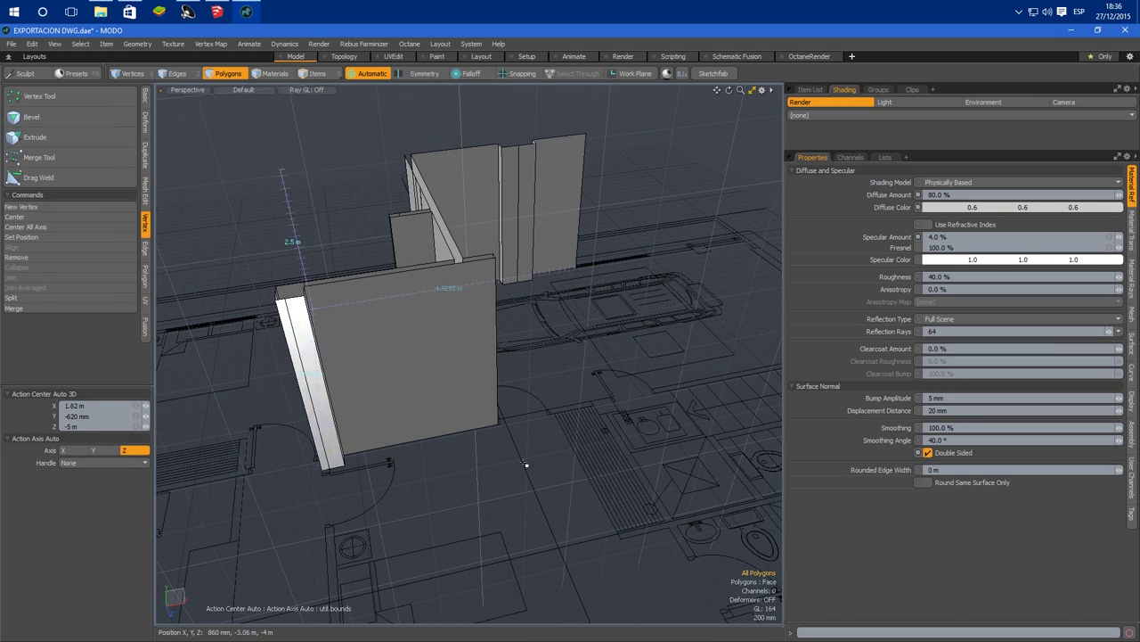
Step: Open the render preview of the walls and turn off the Dimensions Tool display
{"action": "left_click", "coordinate": [319, 45]}
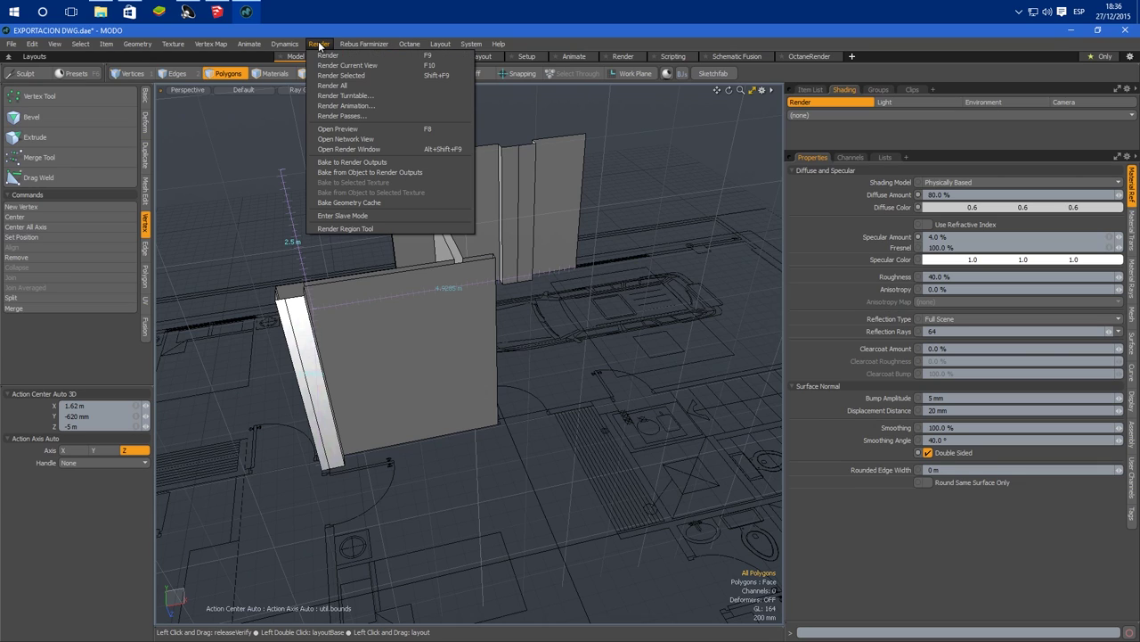
{"action": "left_click", "coordinate": [340, 129]}
{"action": "left_click", "coordinate": [350, 298]}
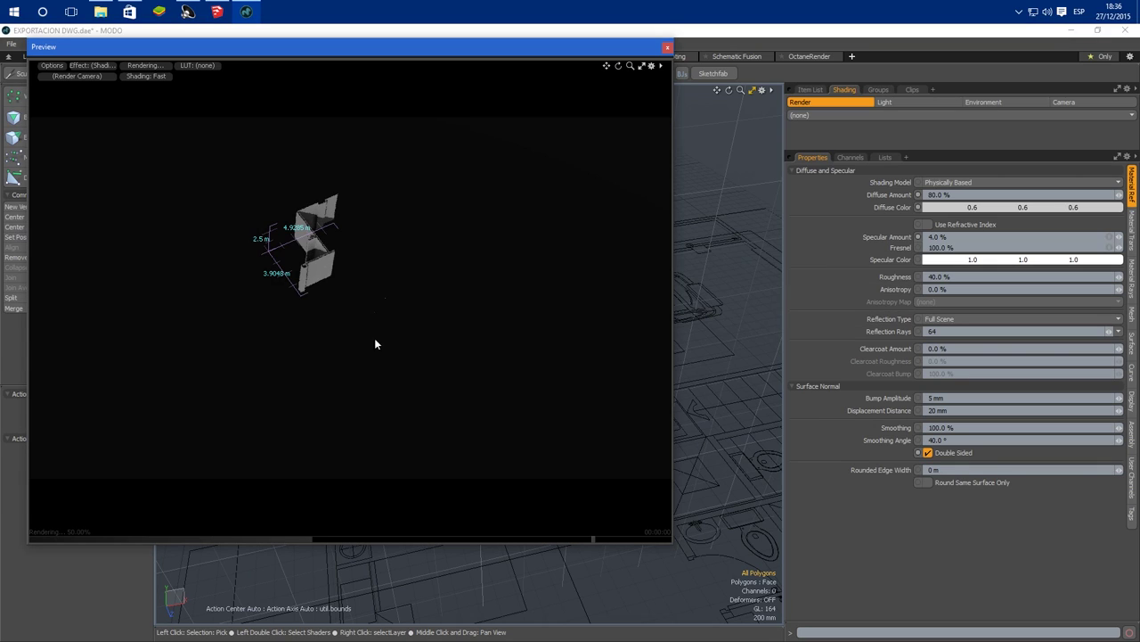
{"action": "left_click_drag", "start_coordinate": [348, 52], "coordinate": [389, 98]}
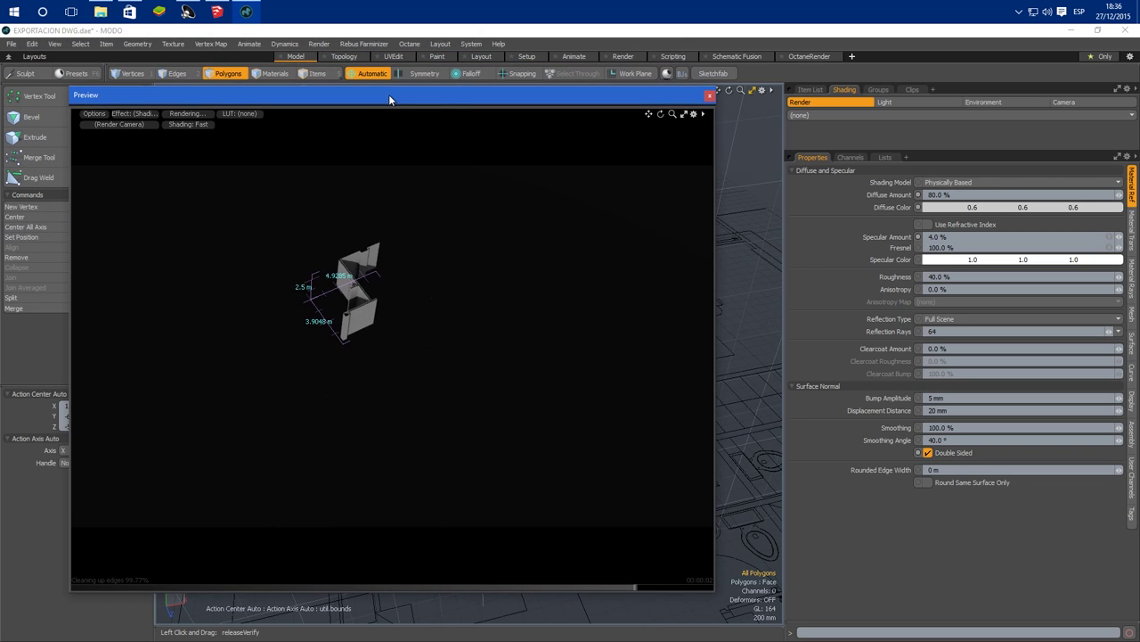
{"action": "left_click", "coordinate": [54, 45]}
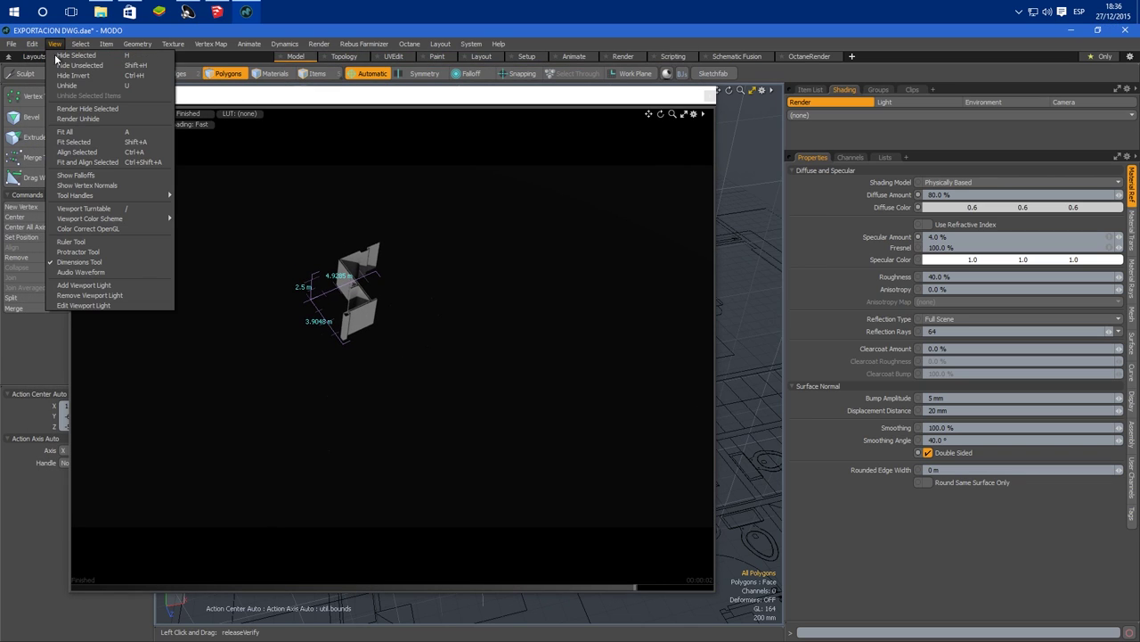
{"action": "left_click", "coordinate": [82, 262]}
Step: Examine the walls in the render preview from several angles, checking the shading and joints on both sides
{"action": "left_click_drag", "start_coordinate": [401, 290], "coordinate": [382, 408], "text": "ctrl+alt"}
{"action": "left_click_drag", "start_coordinate": [484, 386], "coordinate": [277, 380], "text": "alt"}
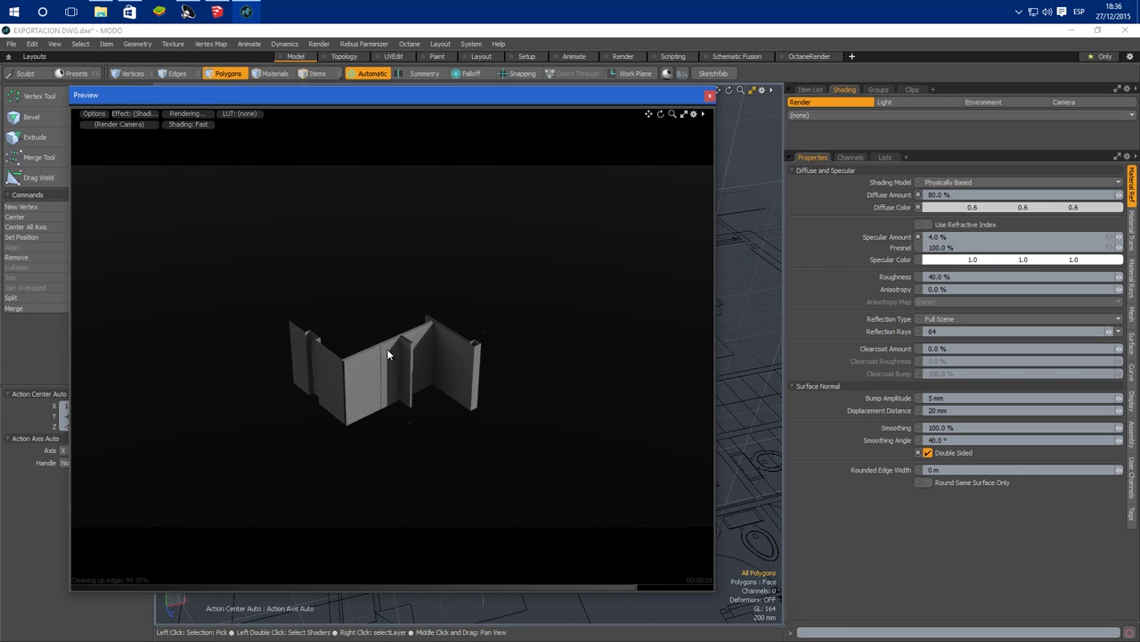
{"action": "left_click_drag", "start_coordinate": [386, 350], "coordinate": [307, 337], "text": "alt"}
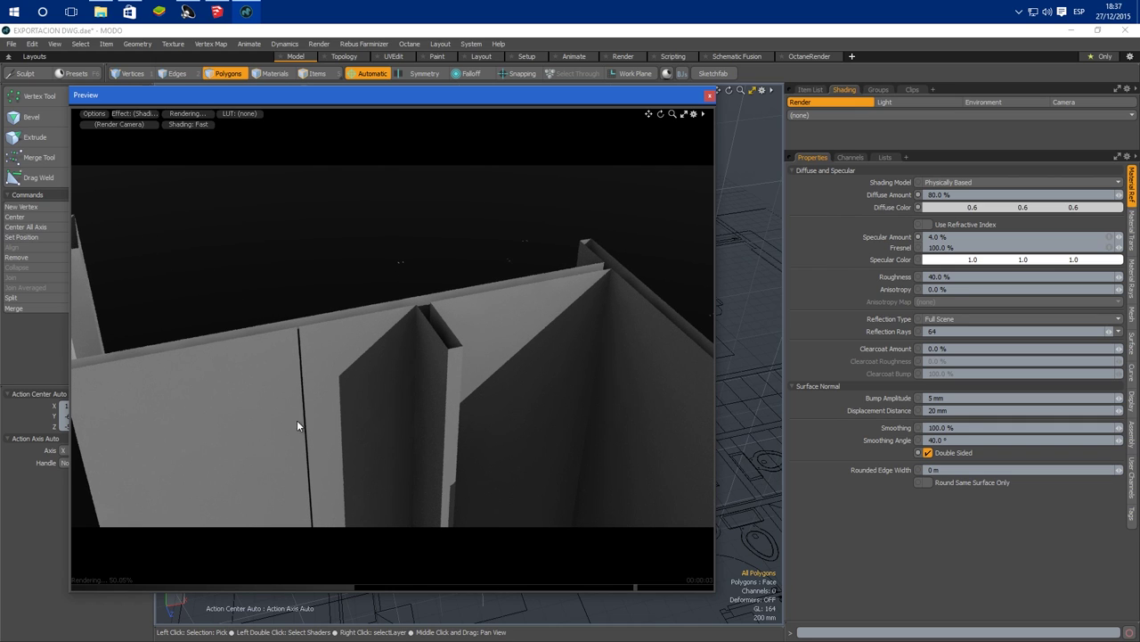
{"action": "left_click_drag", "start_coordinate": [377, 382], "coordinate": [417, 249], "text": "ctrl+alt"}
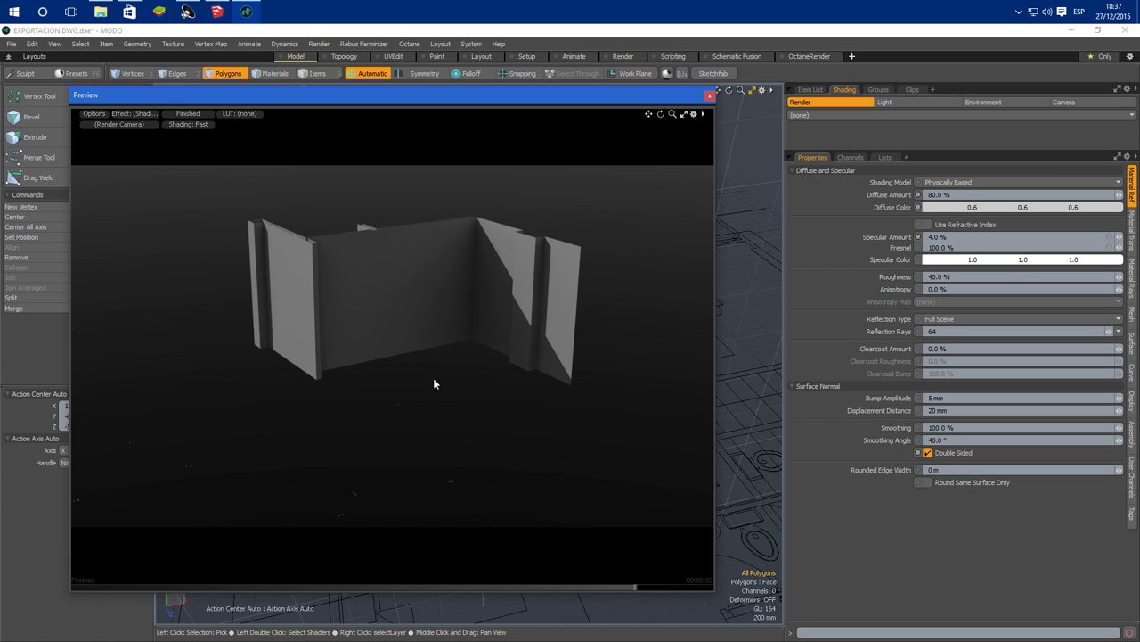
{"action": "left_click_drag", "start_coordinate": [436, 382], "coordinate": [395, 392], "text": "alt"}
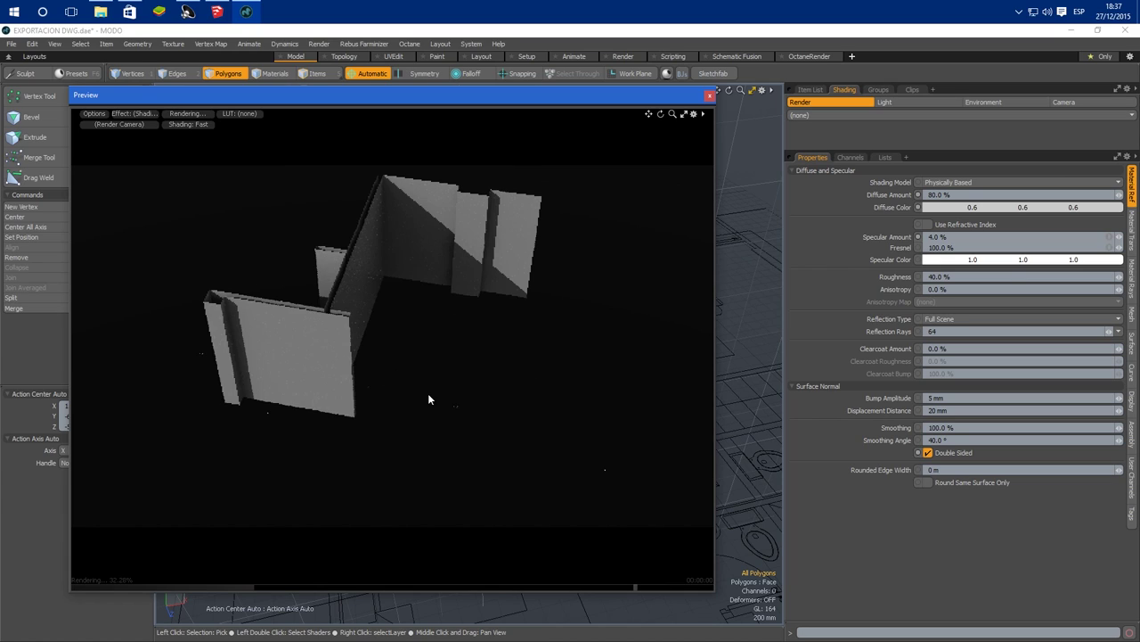